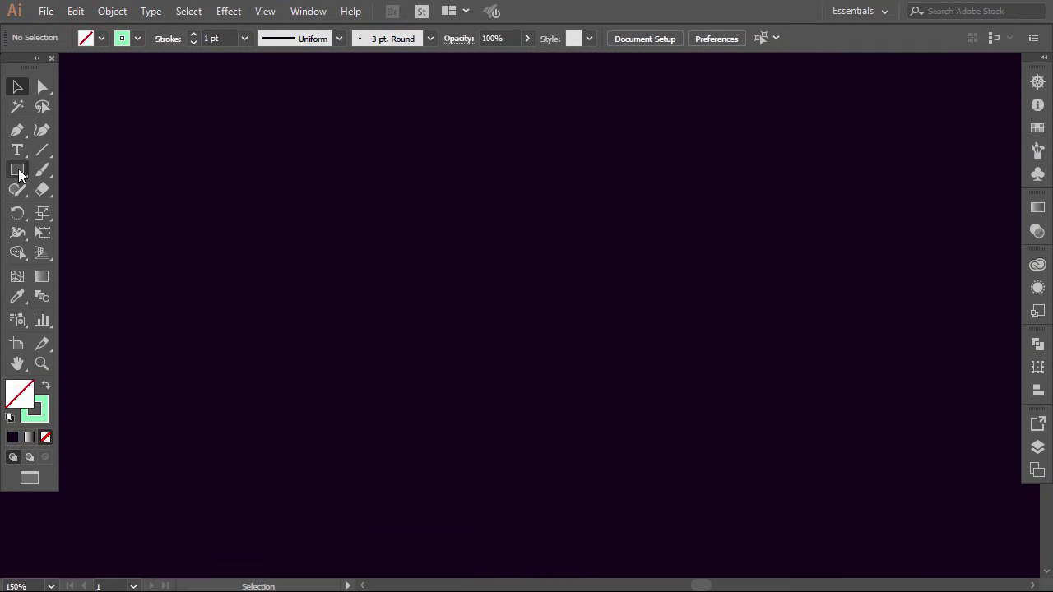
Step: Draw an unfilled square about 152 px wide near the canvas centre and paste a copy of it in place
left_click_drag(406, 225, 594, 398)
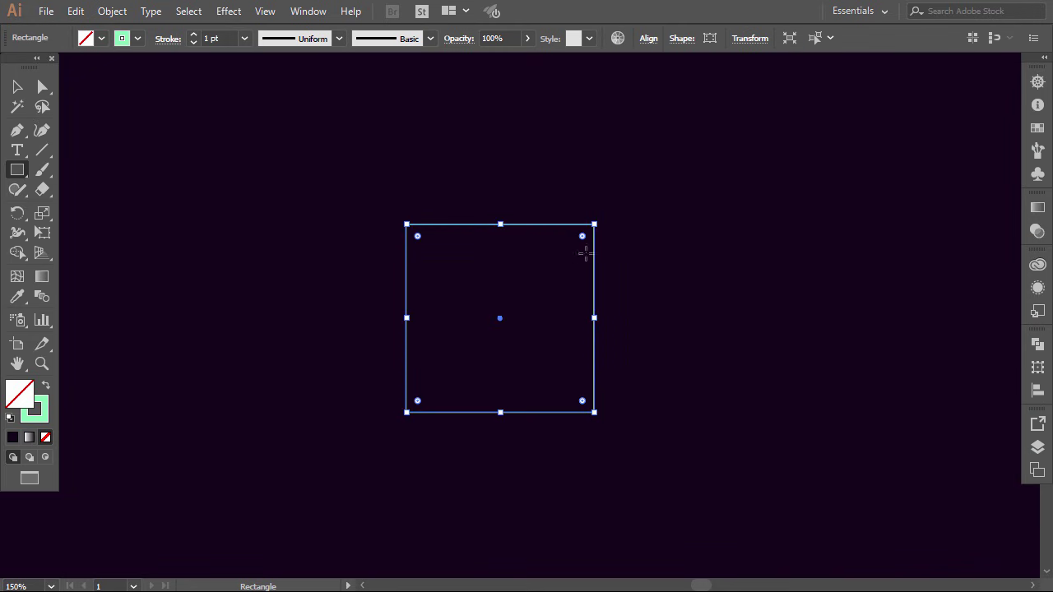
left_click(15, 82)
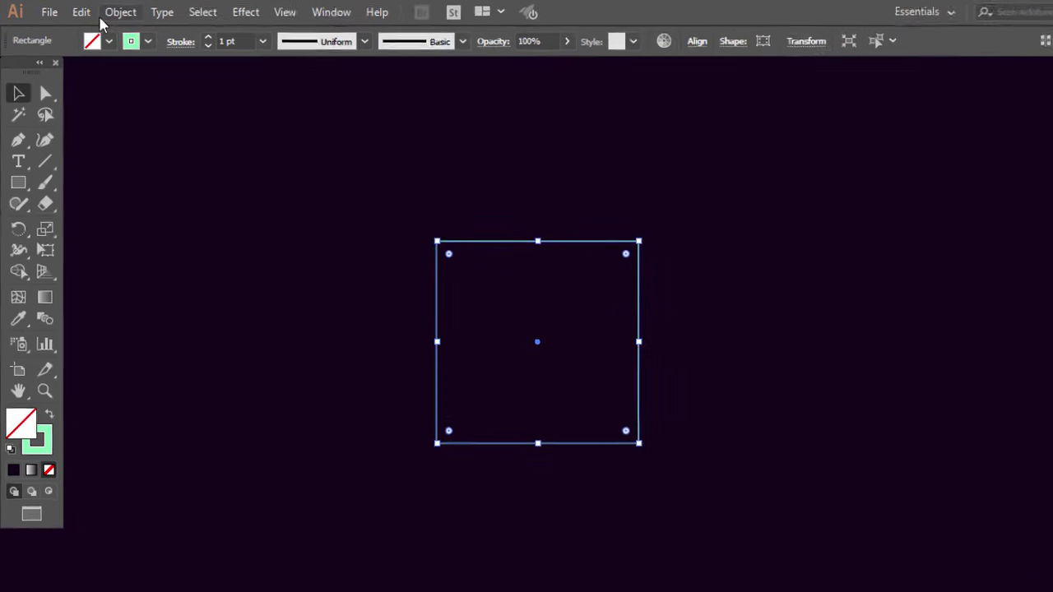
left_click(75, 10)
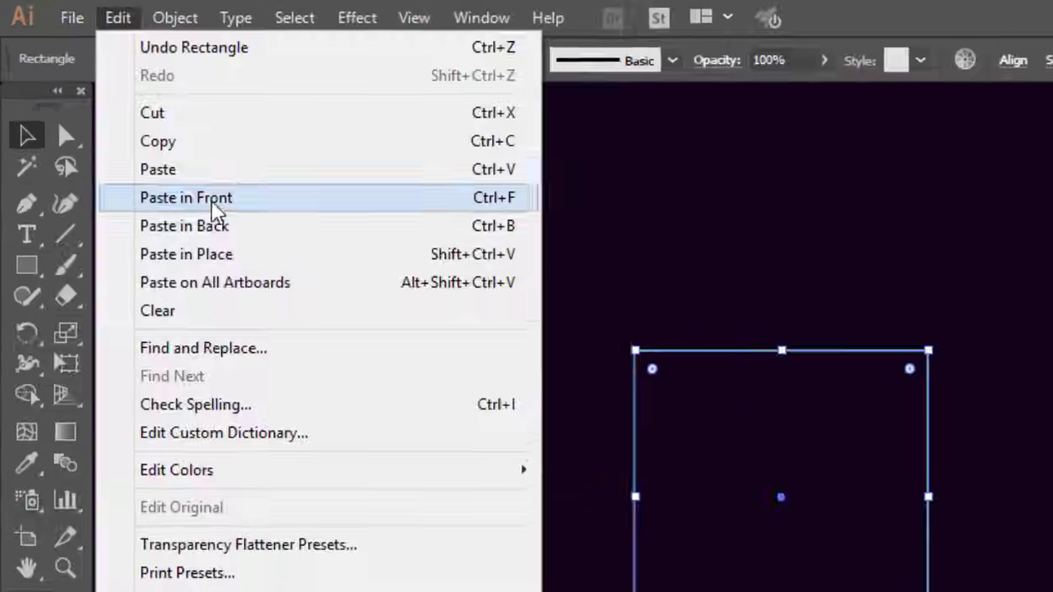
left_click(172, 142)
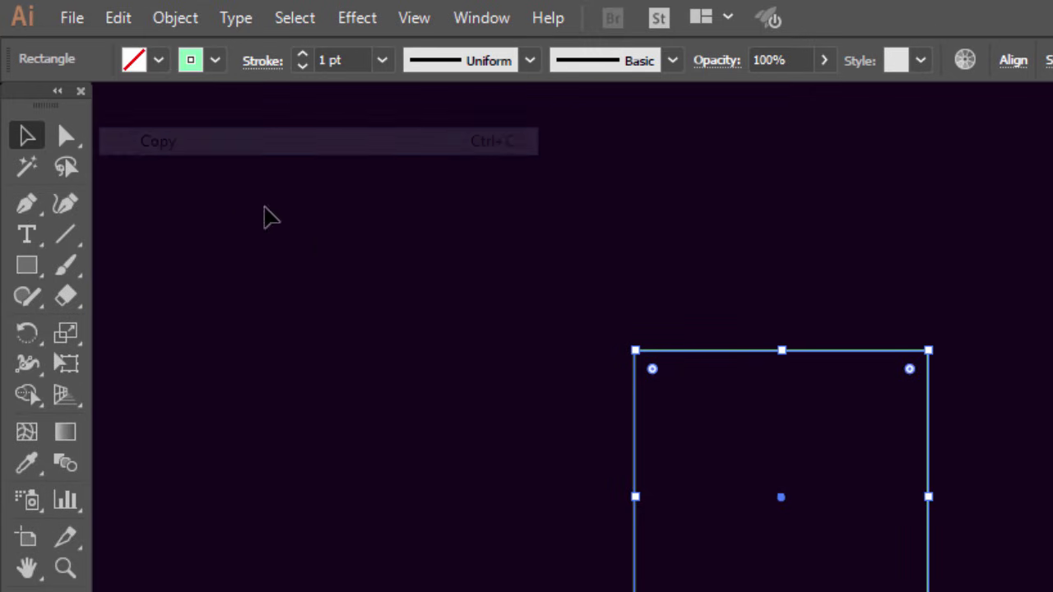
left_click(470, 317)
left_click(122, 19)
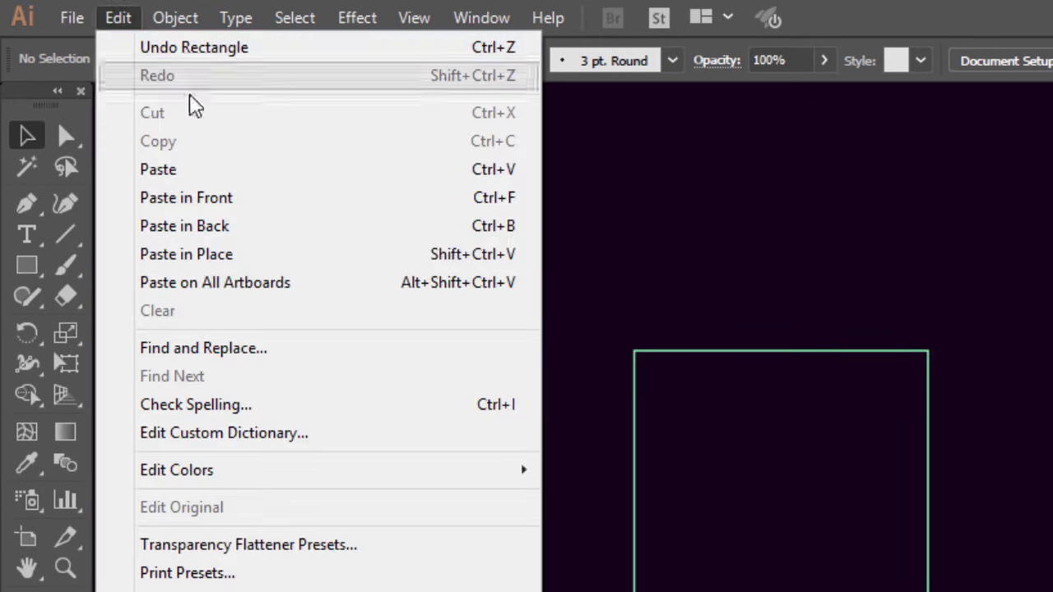
left_click(185, 259)
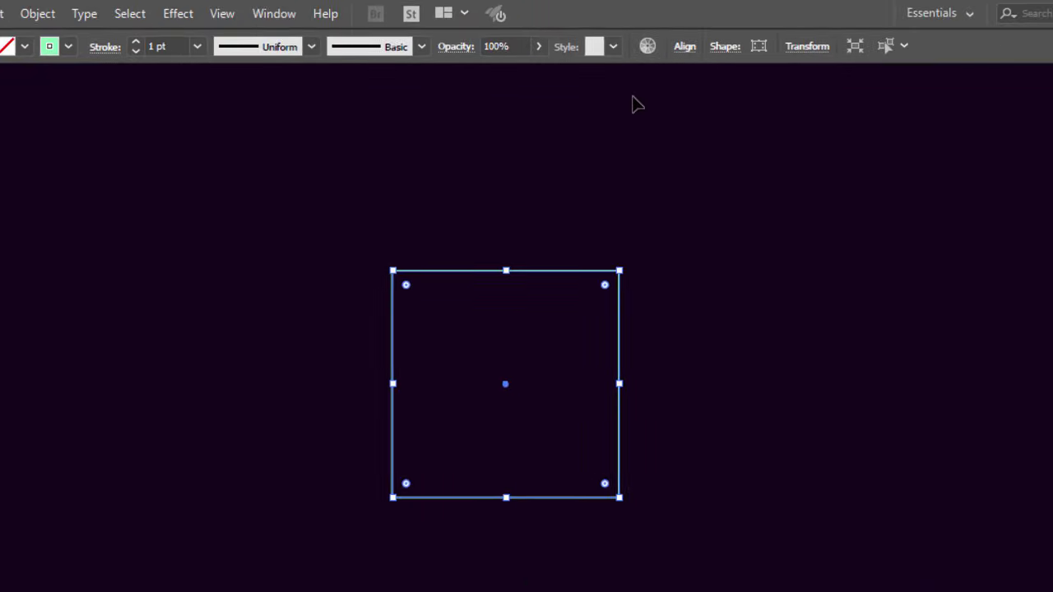
Step: Widen the pasted square to the golden ratio by setting its width to 152.333*1.618 px, without constraining proportions
left_click(807, 46)
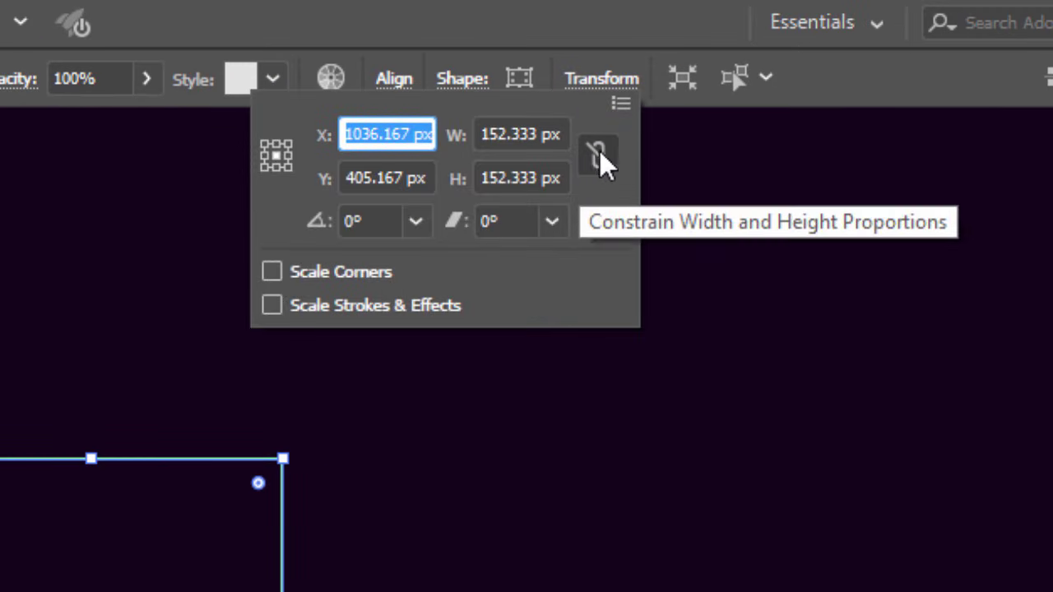
left_click(540, 134)
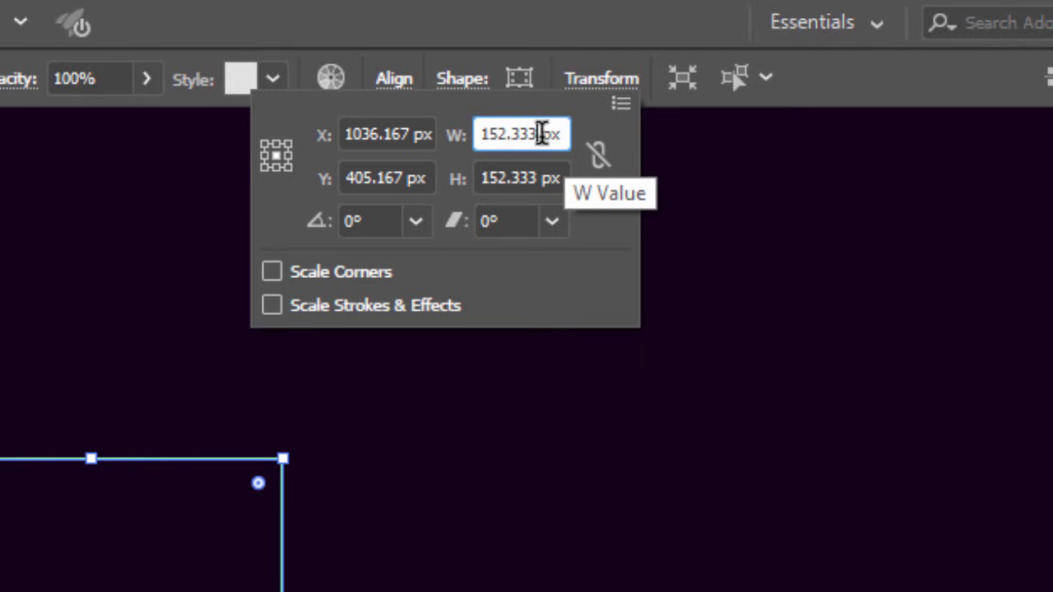
type("*1.")
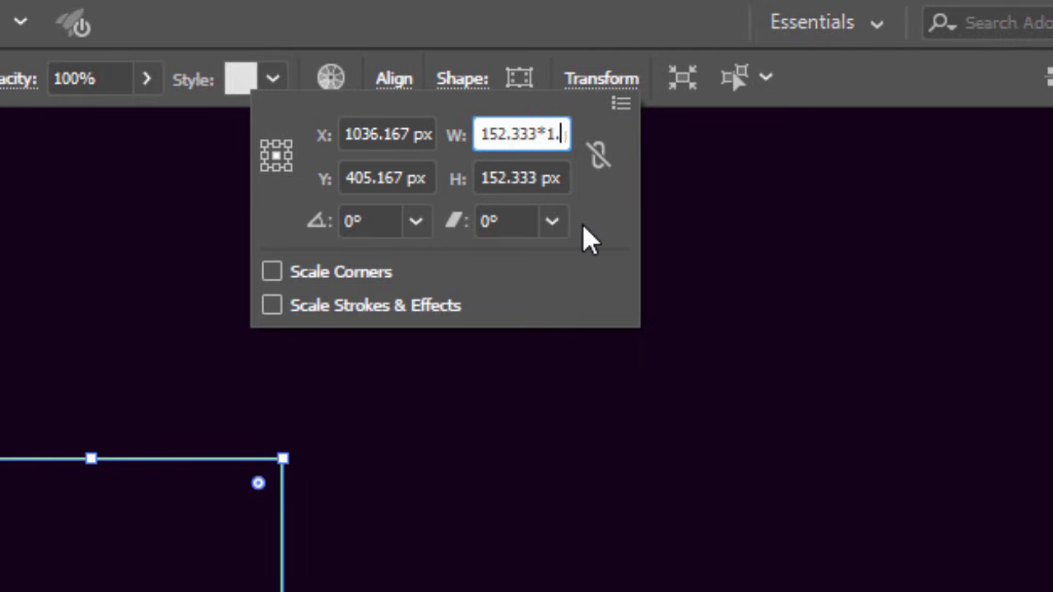
type("618")
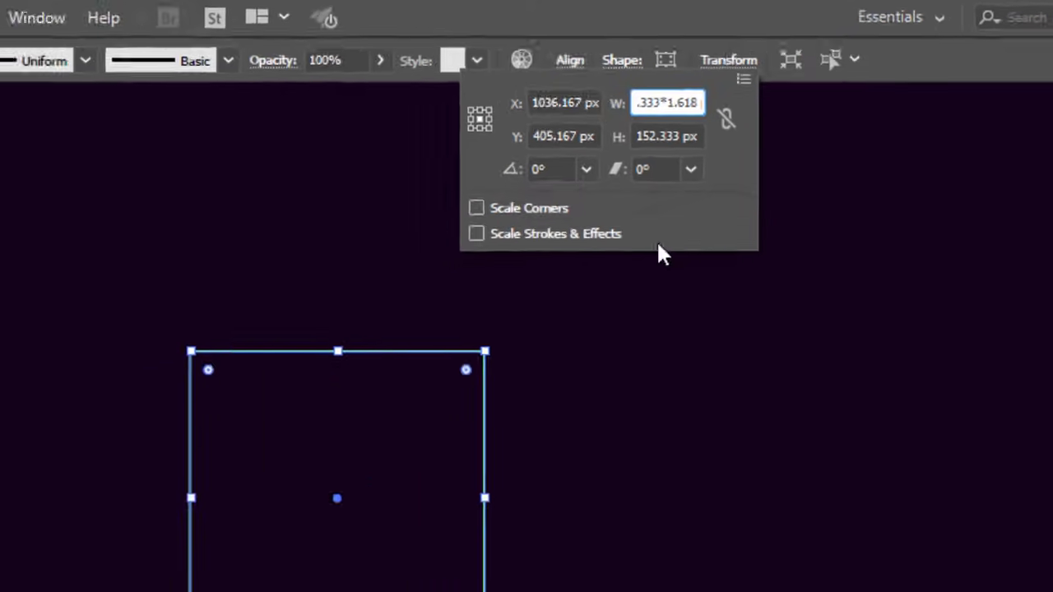
key("Return")
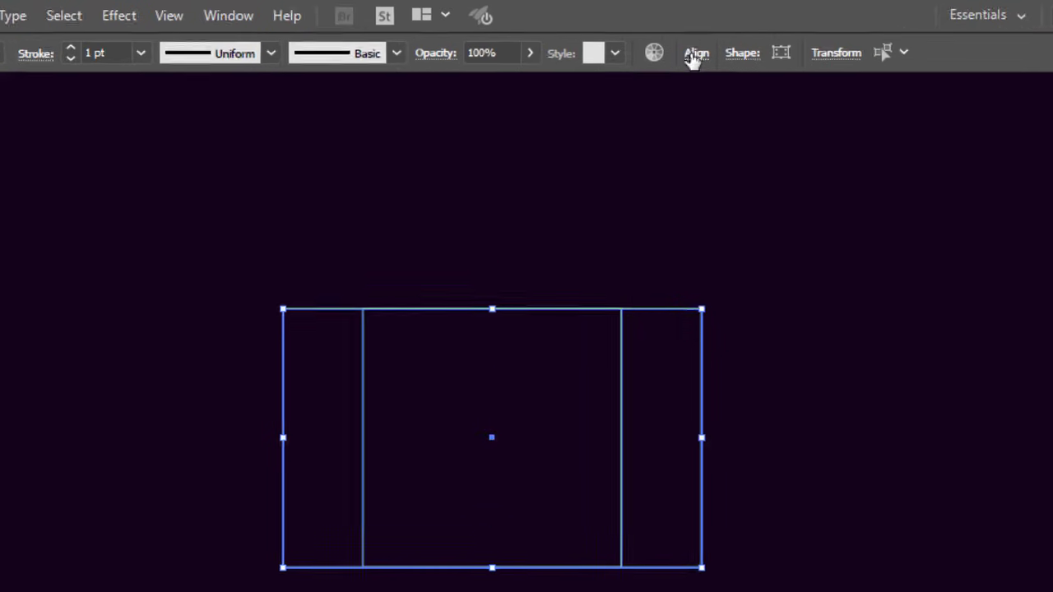
Step: Align the original square and the widened rectangle along their left edges, then deselect both
left_click(695, 54)
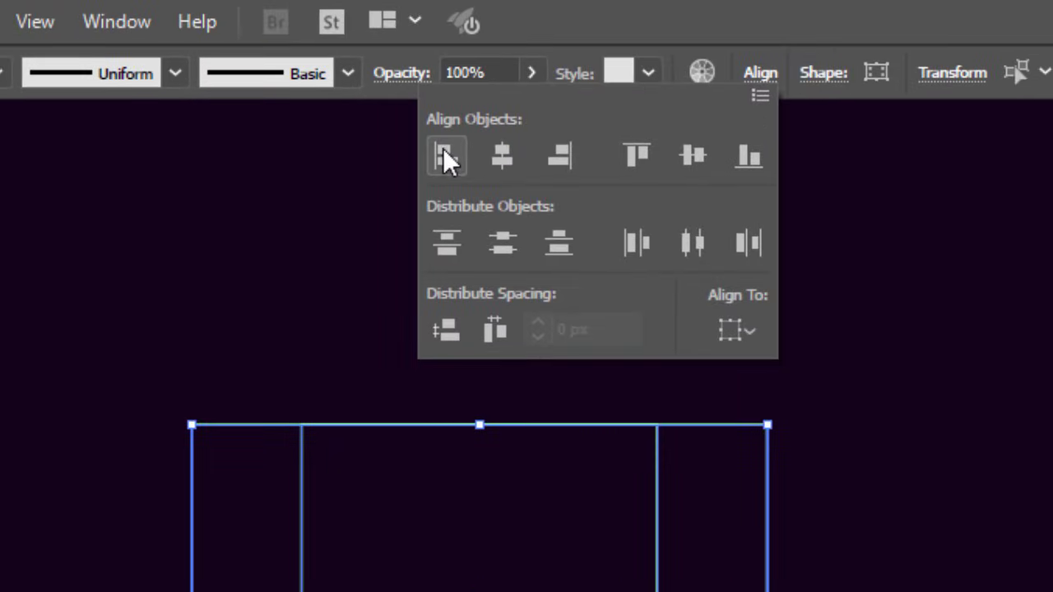
left_click(444, 157)
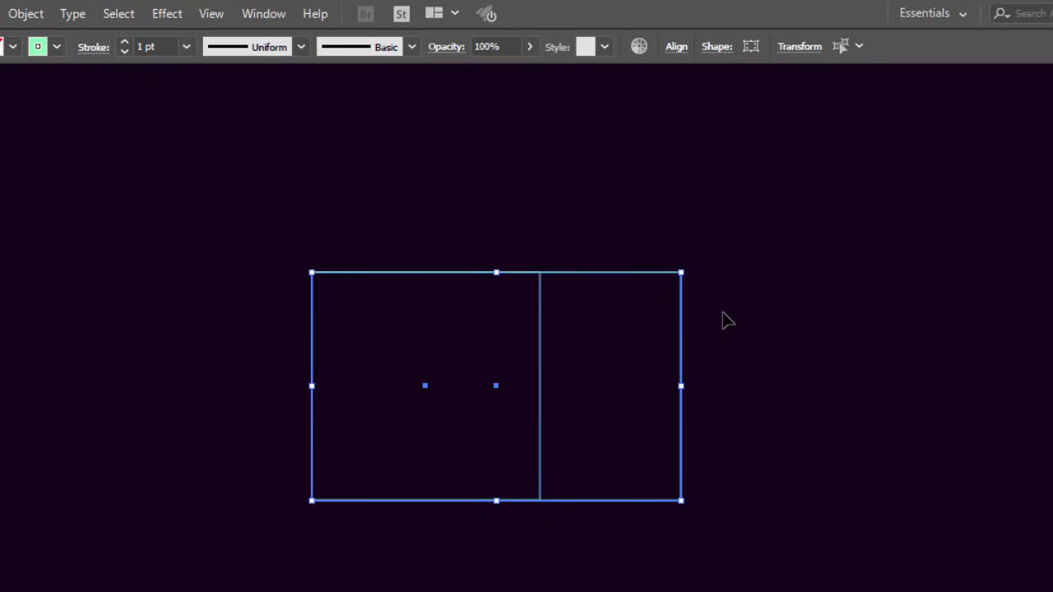
left_click(724, 314)
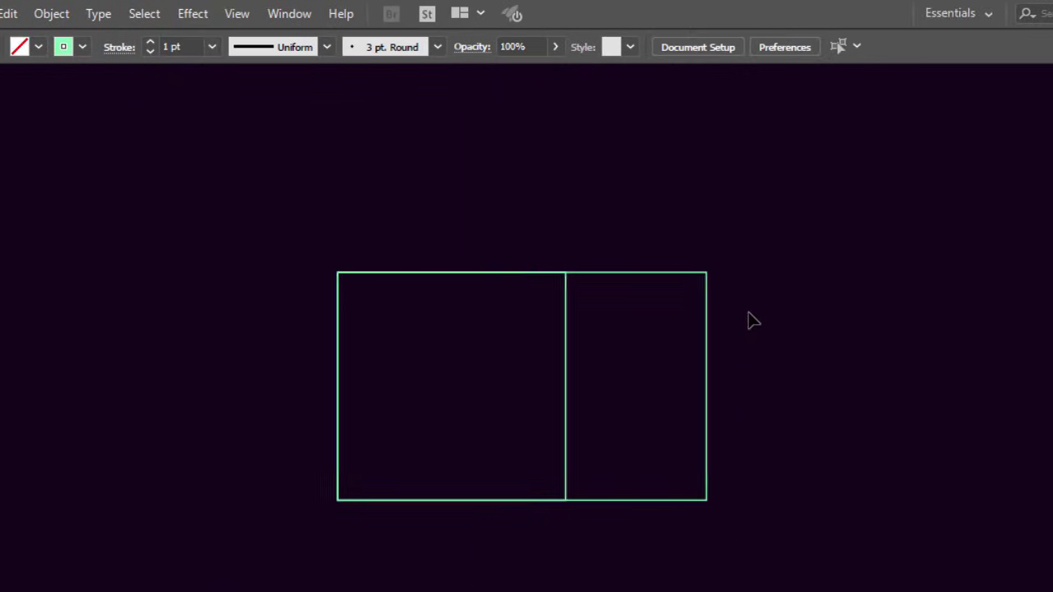
Step: Draw a square filling the top of the narrow area beside the large square, and a smaller one in the rectangle's lower-right corner
left_click(25, 213)
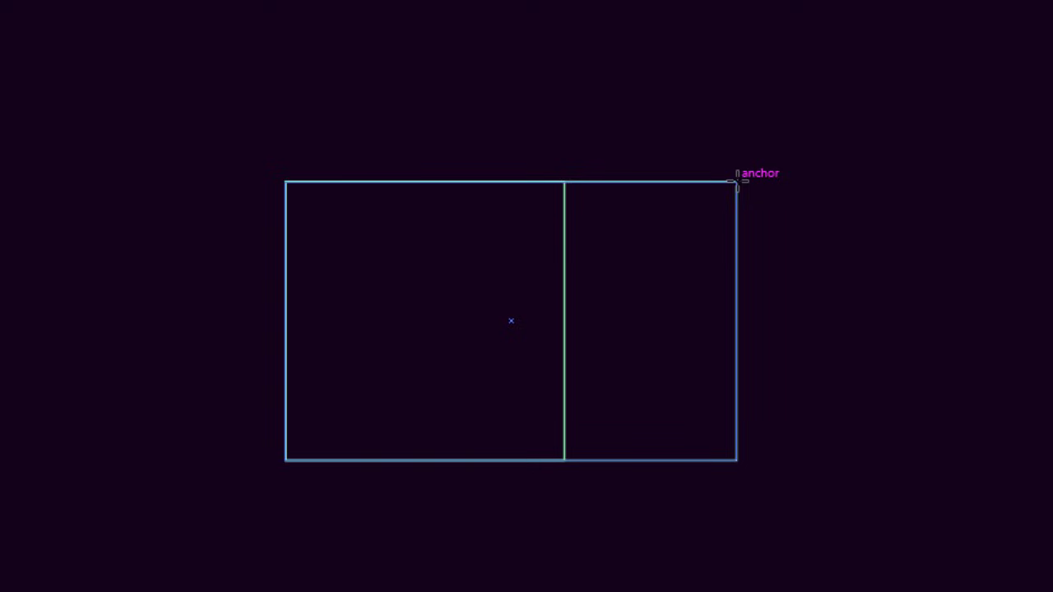
left_click_drag(736, 181, 564, 344)
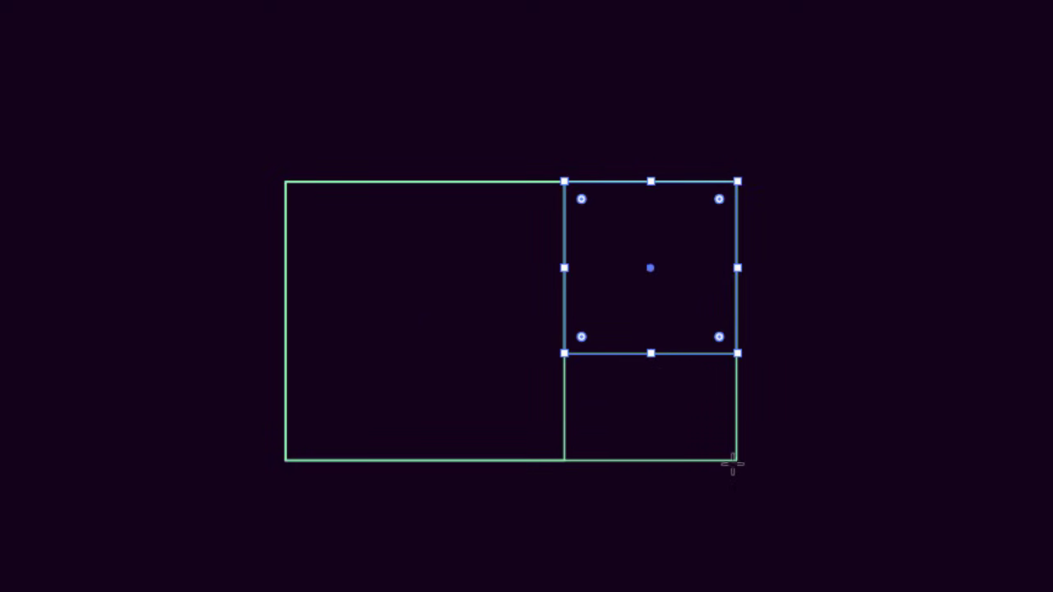
left_click_drag(738, 460, 630, 384)
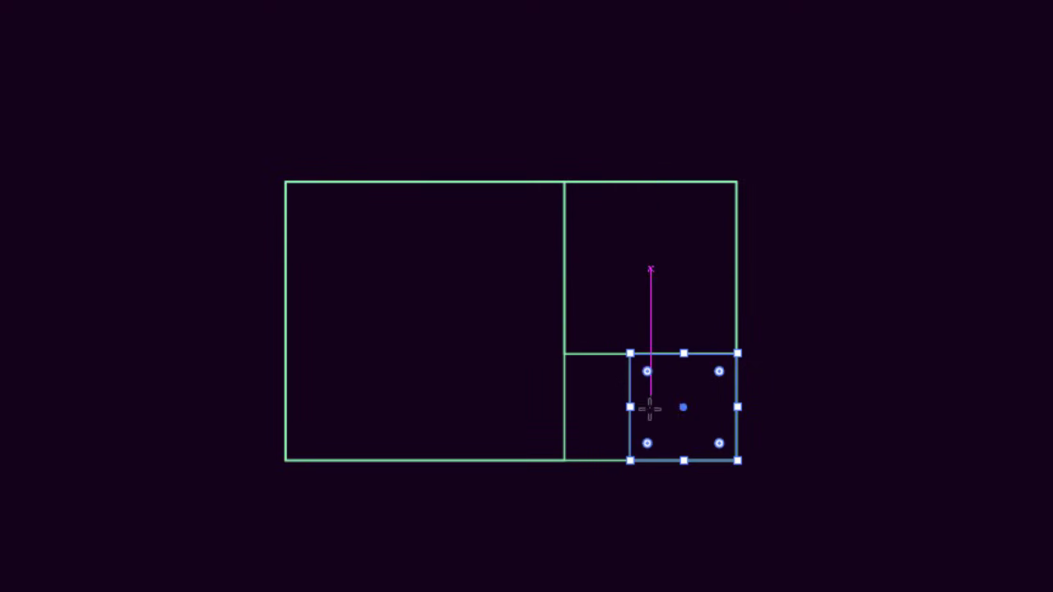
Step: In outline view, subdivide the remaining gap with four progressively smaller squares spiralling inward, then deselect and return to the preview
key("ctrl+y")
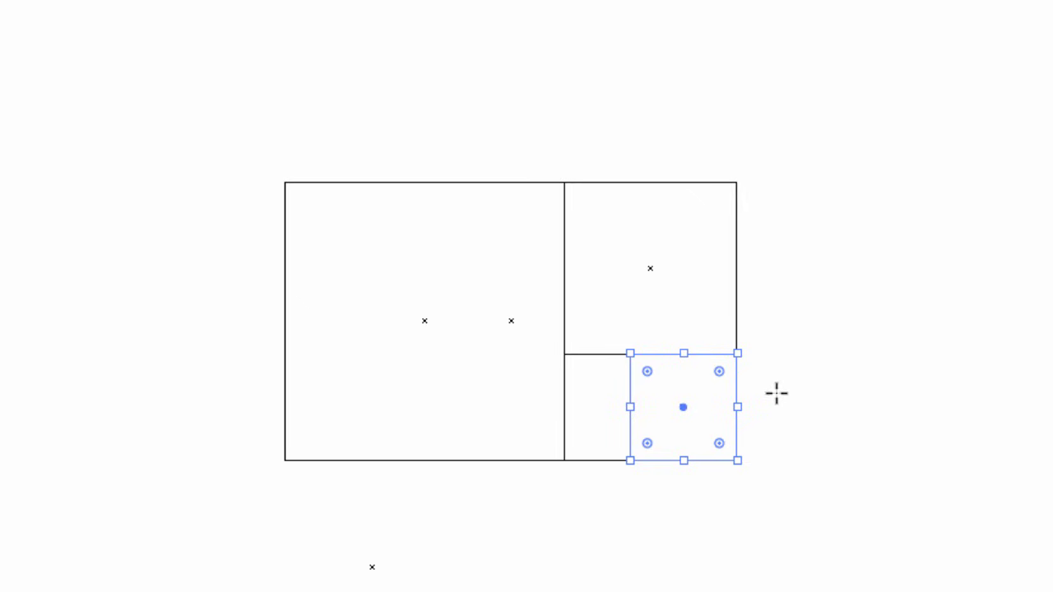
scroll(691, 397, "up", 1)
scroll(575, 371, "left", 2)
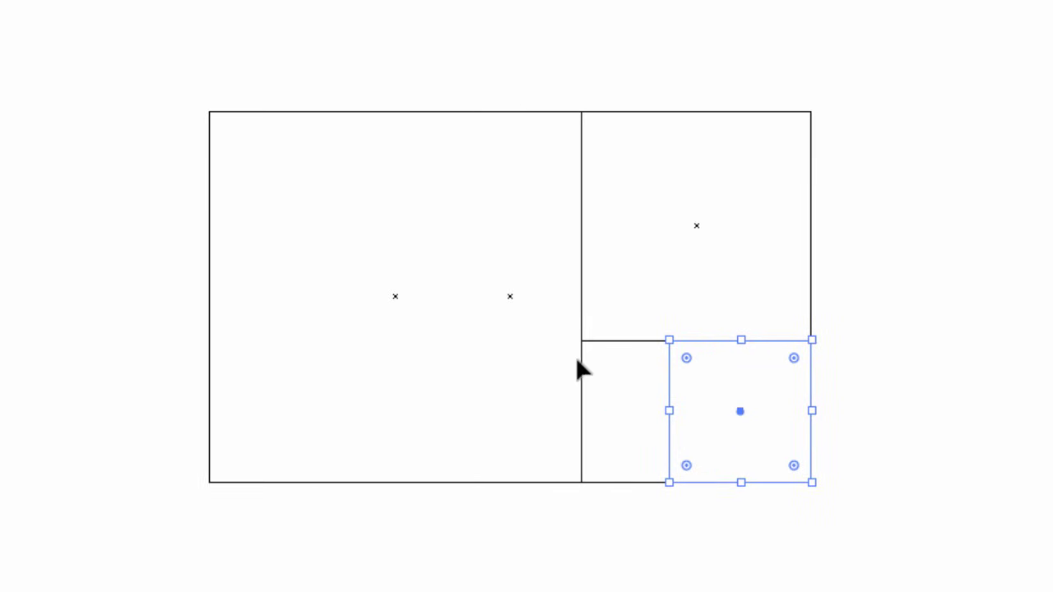
key("m")
left_click_drag(581, 481, 667, 395)
left_click_drag(581, 340, 621, 391)
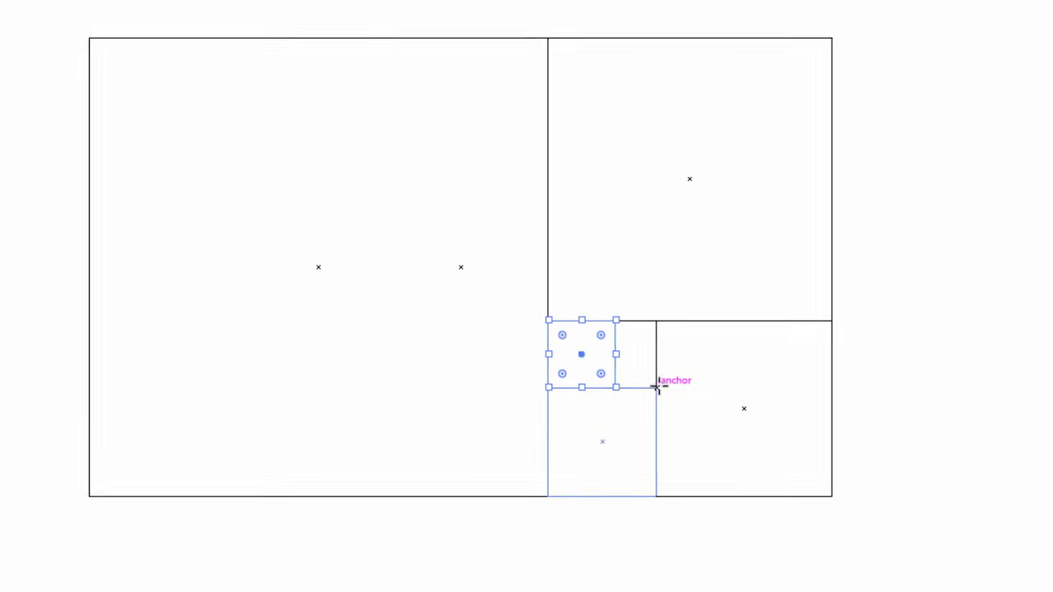
mouse_move(664, 321)
left_mouse_down()
mouse_move(634, 365)
mouse_move(621, 365)
left_mouse_up()
left_click_drag(664, 391, 629, 373)
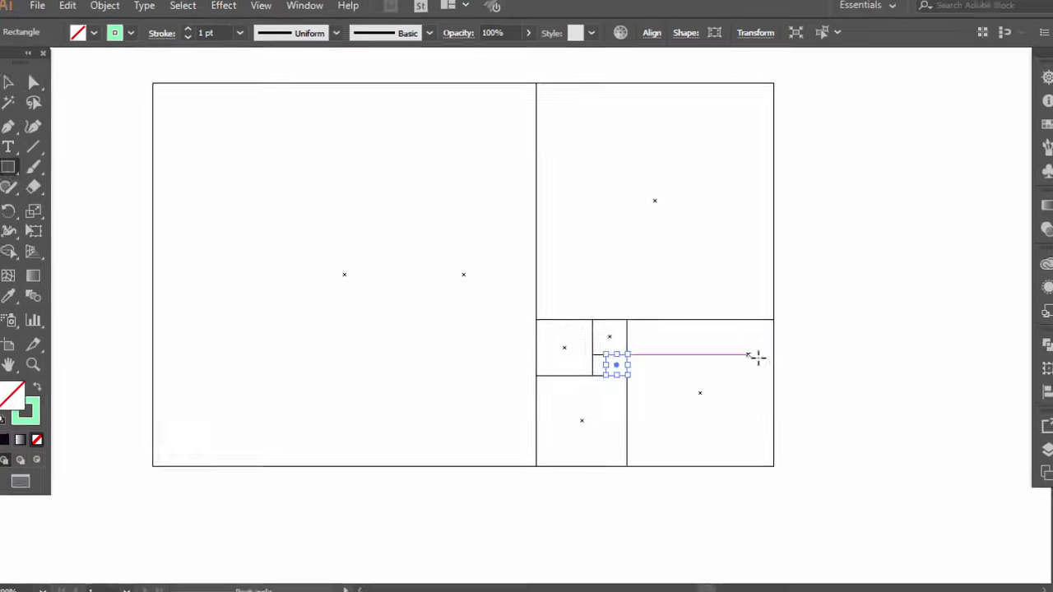
key("v")
left_click(576, 163)
scroll(783, 312, "down", 2)
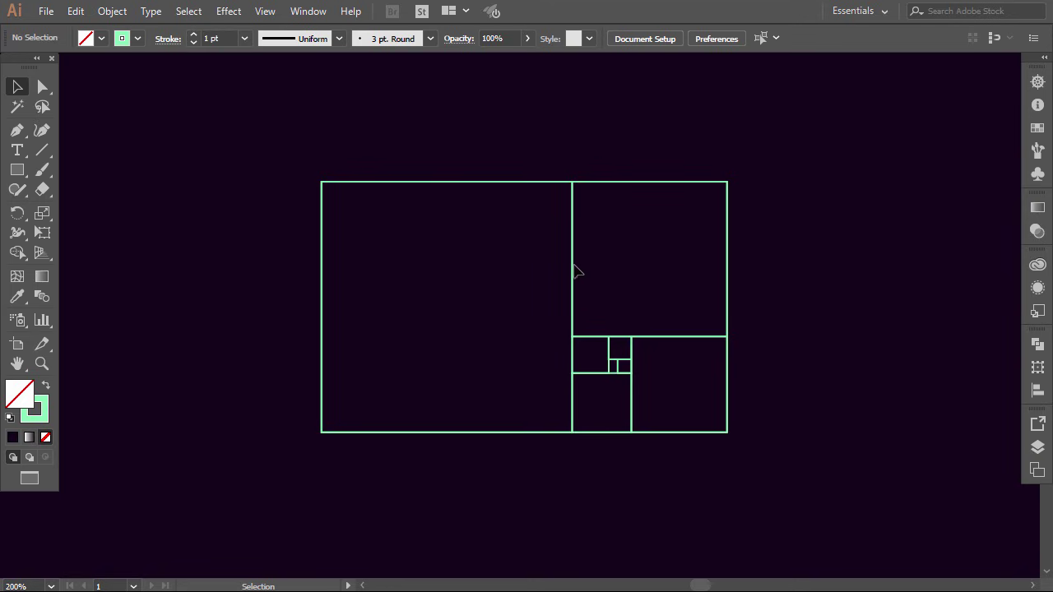
Step: Draw a circle from the centre of each of the six largest squares so that it touches the square's sides
left_click(18, 169)
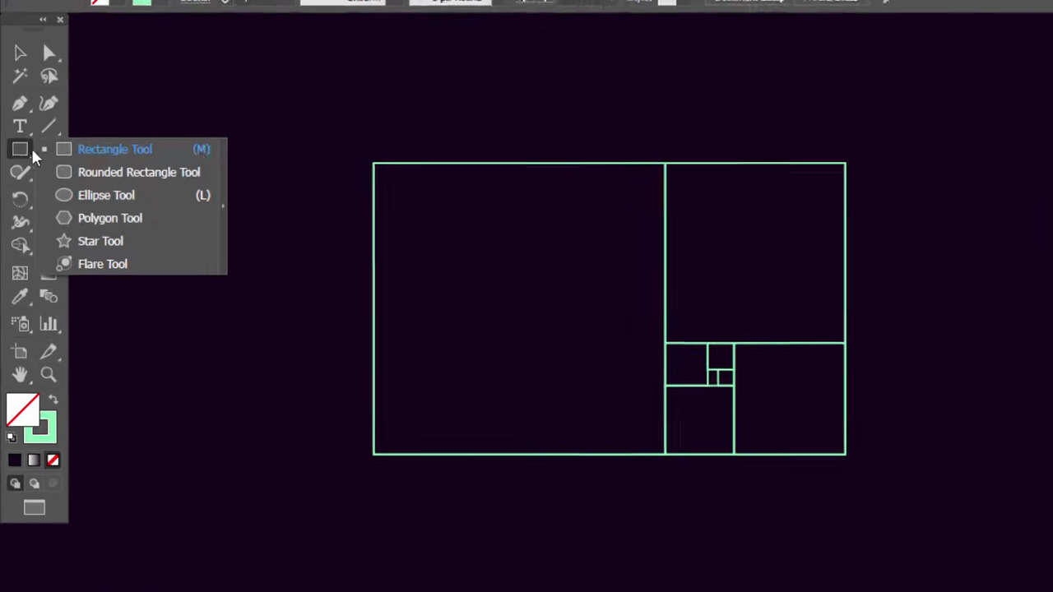
left_click(117, 189)
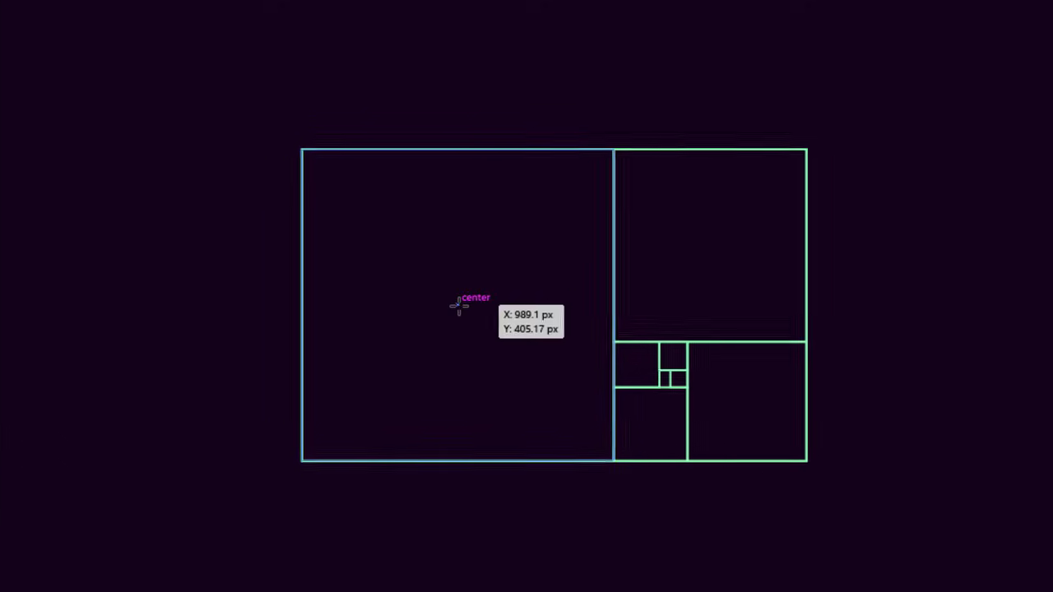
mouse_move(459, 305)
left_mouse_down()
mouse_move(555, 329)
mouse_move(610, 322)
mouse_move(571, 320)
left_mouse_up()
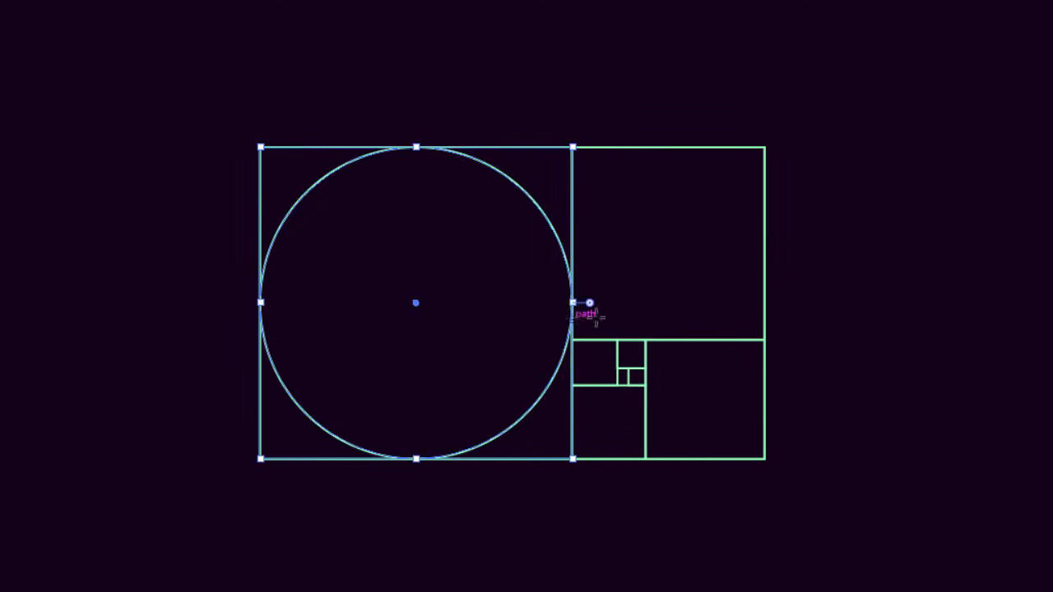
left_click_drag(668, 244, 764, 245)
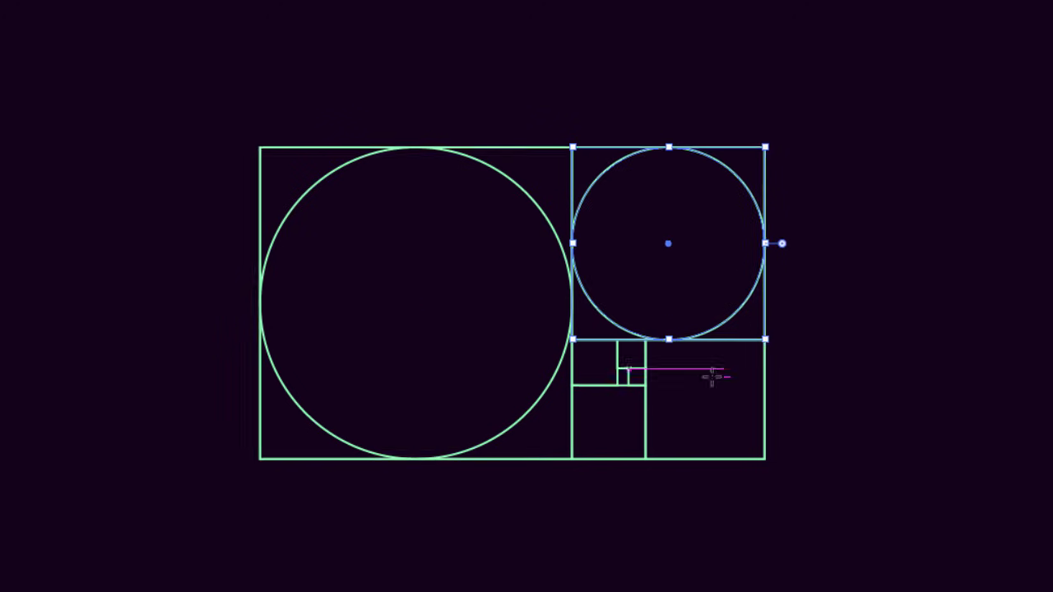
mouse_move(705, 399)
left_mouse_down()
mouse_move(744, 413)
mouse_move(761, 444)
left_mouse_up()
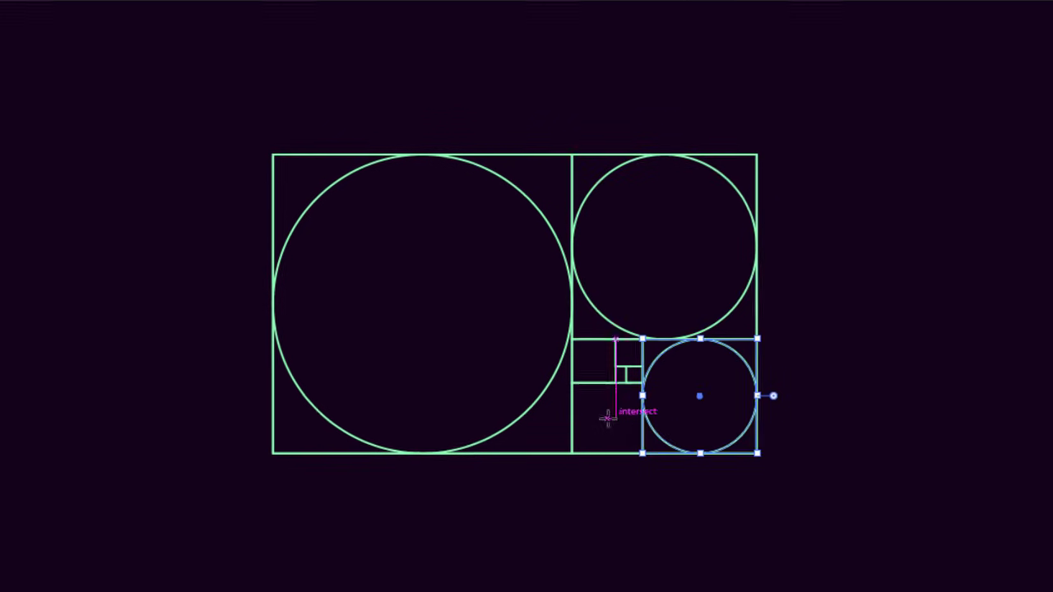
left_click_drag(608, 420, 645, 436)
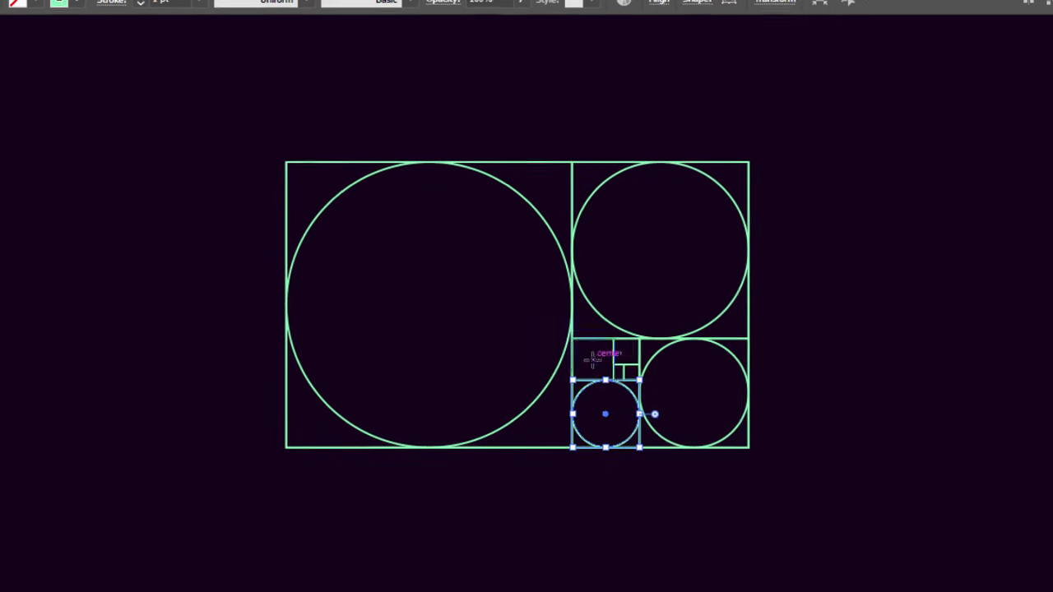
mouse_move(594, 362)
left_mouse_down()
mouse_move(616, 383)
mouse_move(639, 362)
left_mouse_up()
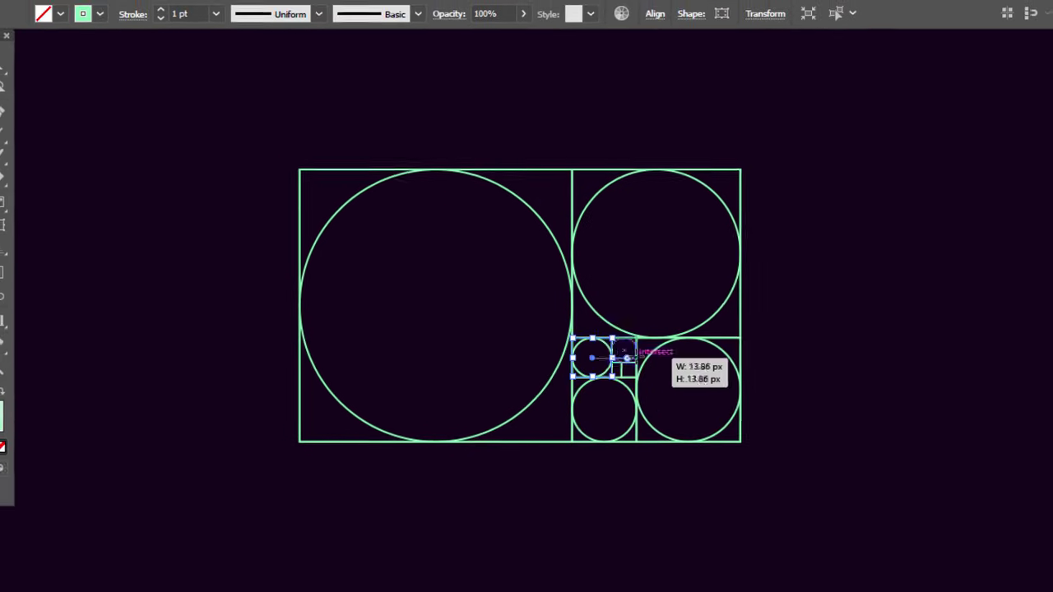
Step: Select the whole golden-ratio construction, scale it down proportionally and move it toward the right of the canvas
key("v")
left_click(313, 310)
mouse_move(225, 117)
left_mouse_down()
mouse_move(698, 489)
mouse_move(773, 485)
left_mouse_up()
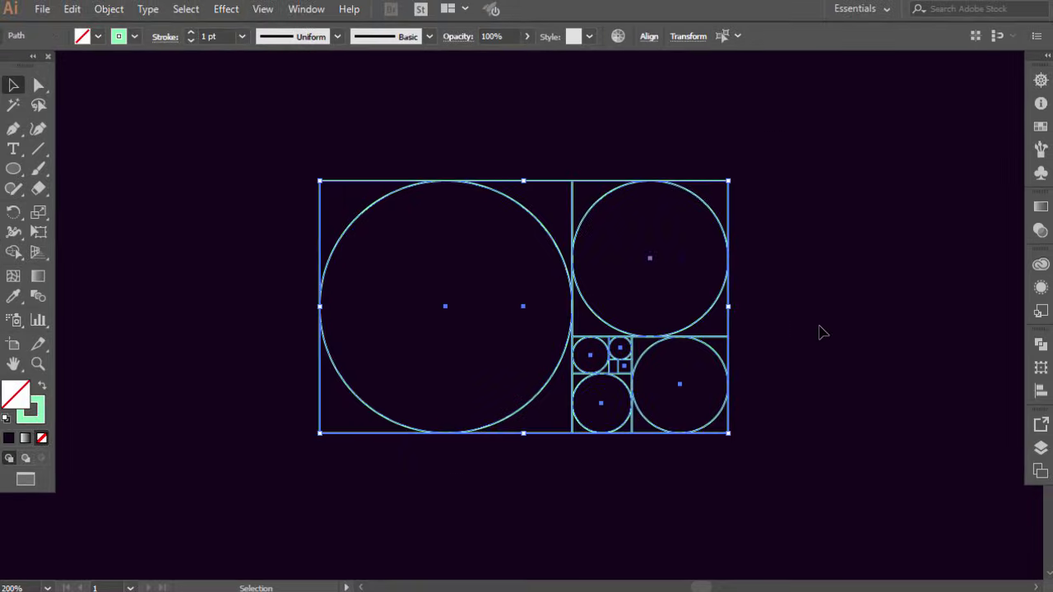
left_click_drag(729, 180, 660, 223)
left_click_drag(557, 293, 733, 295)
left_click(738, 456)
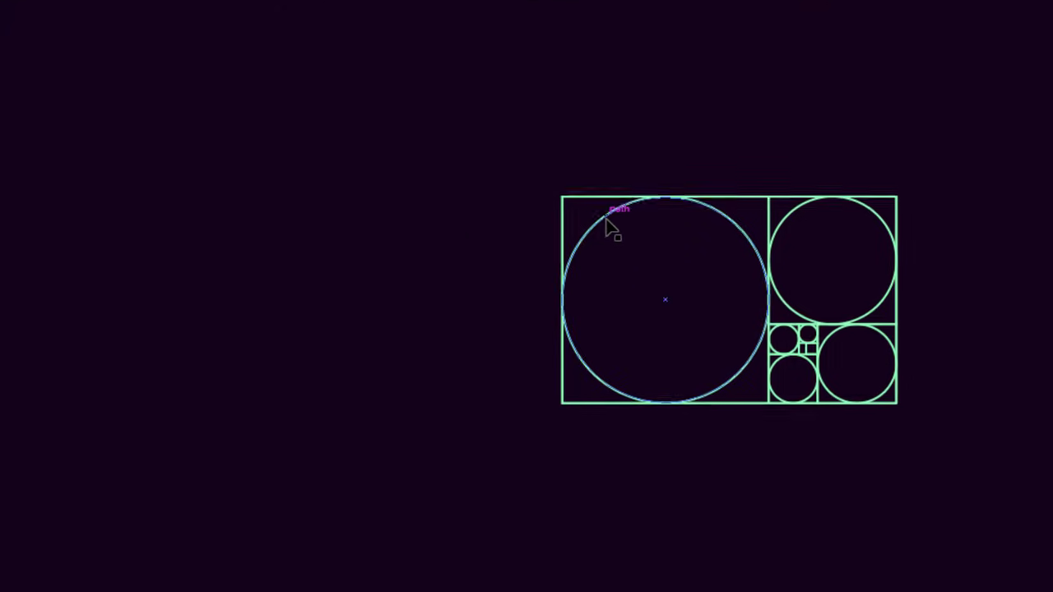
Step: Move the six circles horizontally out of the squares to the empty area on the left, stacking them on a common vertical axis
left_click_drag(605, 218, 188, 217)
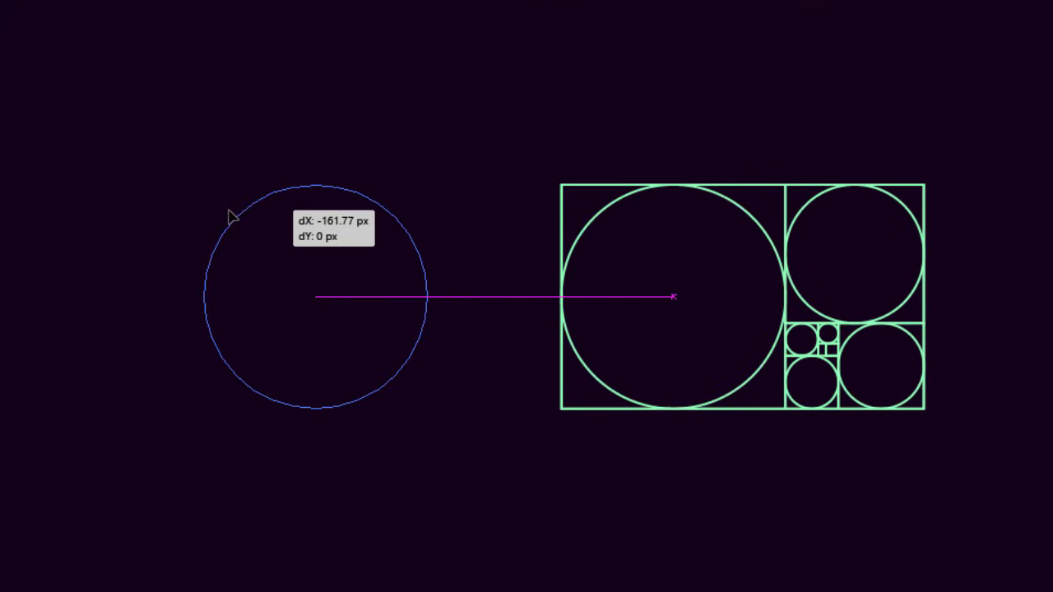
left_click_drag(807, 202, 221, 202)
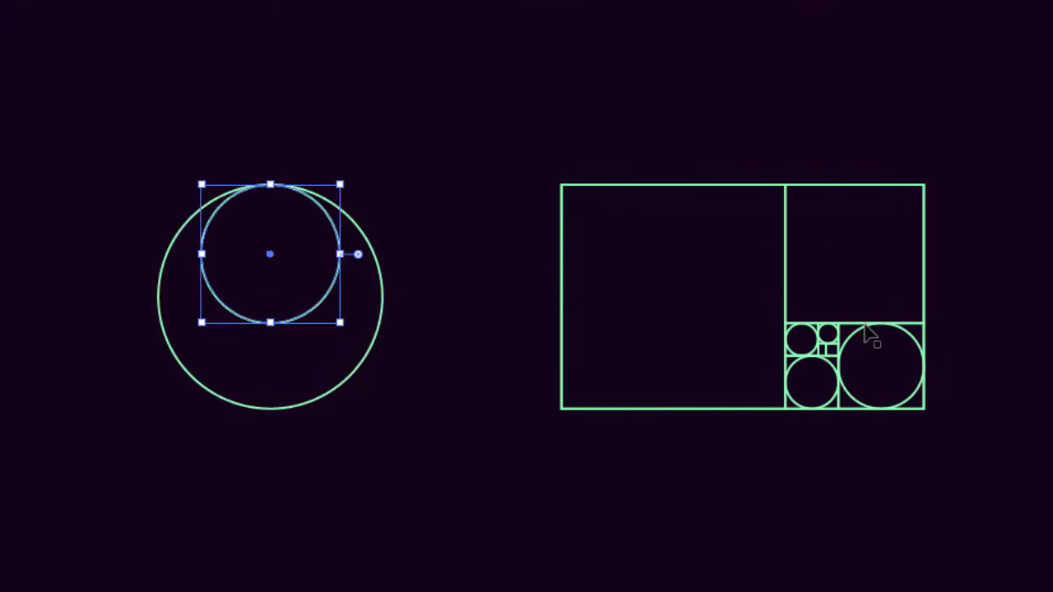
left_click_drag(865, 331, 253, 332)
left_click_drag(786, 370, 251, 370)
left_click_drag(801, 337, 270, 334)
Step: Select the six moved circles and align their vertical centres to make them concentric
left_click_drag(417, 189, 193, 419)
left_click(648, 37)
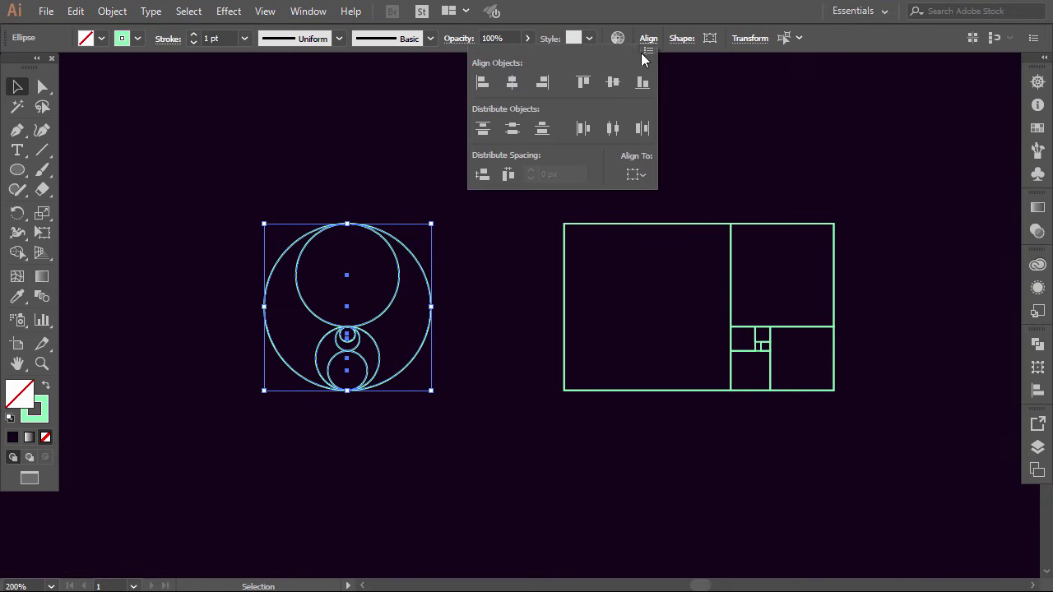
left_click(612, 82)
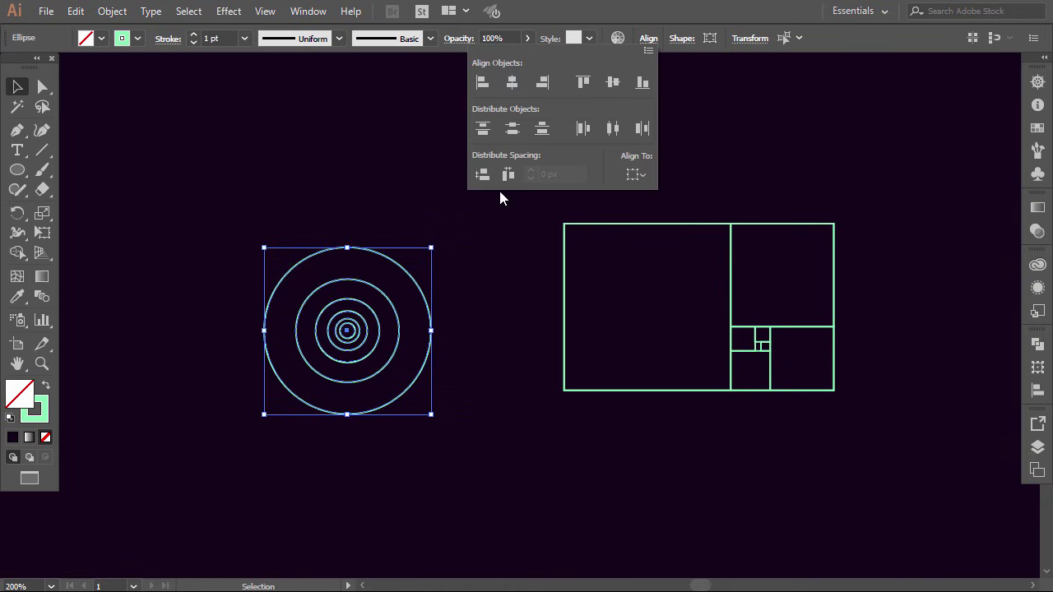
Step: Move the concentric circles further left and the golden rectangle construction further right to open an empty gap between them
left_click(485, 212)
left_click_drag(452, 230, 341, 400)
left_click_drag(349, 352, 217, 319)
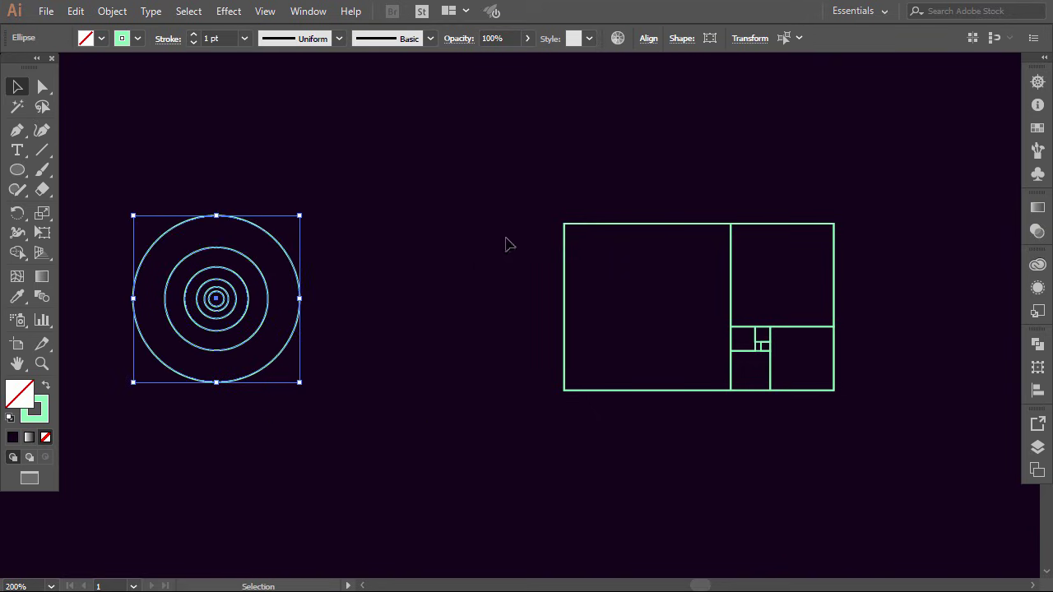
left_click_drag(921, 434, 923, 438)
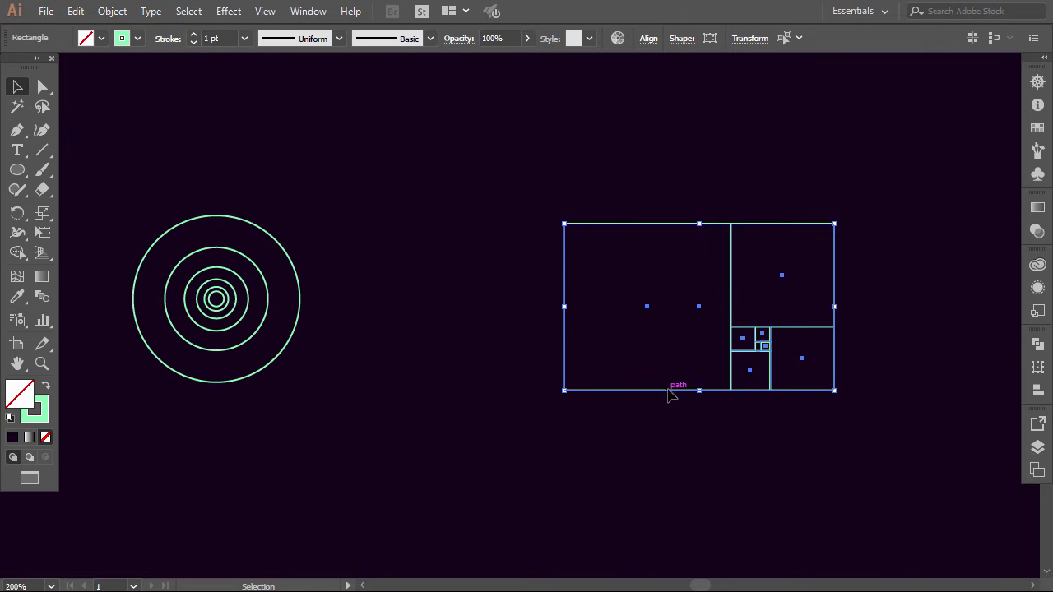
left_click_drag(669, 395, 744, 395)
left_click(674, 442)
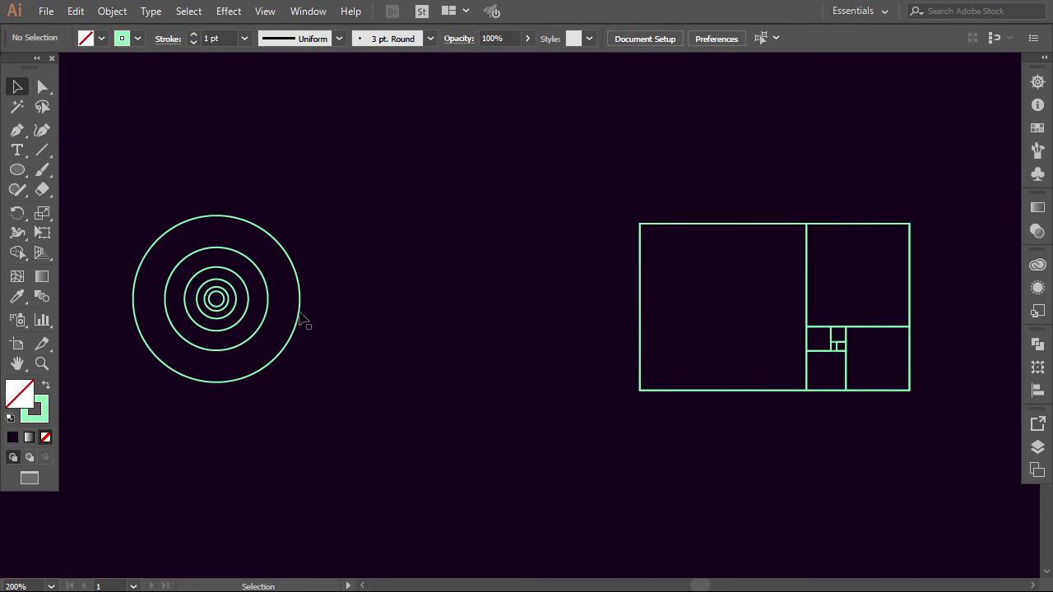
Step: Duplicate the largest circle into the gap beside the rectangle construction, and paste another copy of it in place
left_click_drag(302, 320, 557, 318)
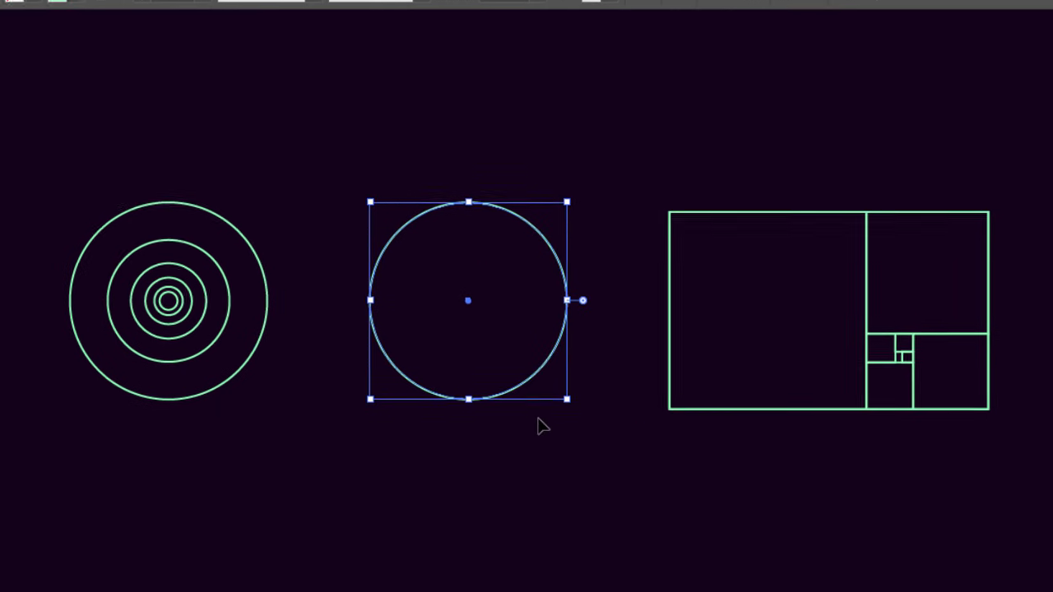
left_click(91, 13)
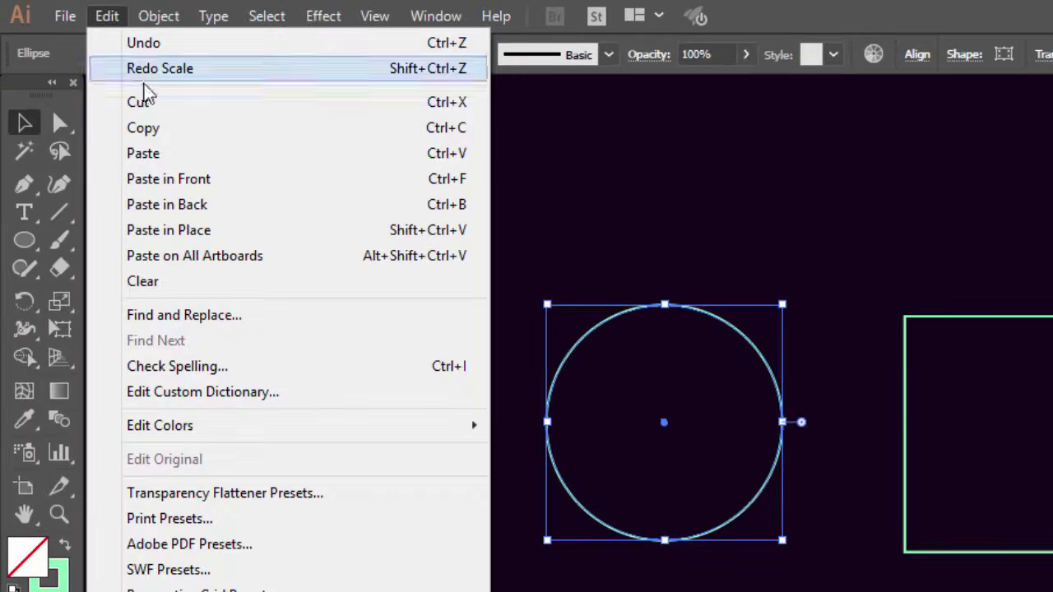
left_click(156, 129)
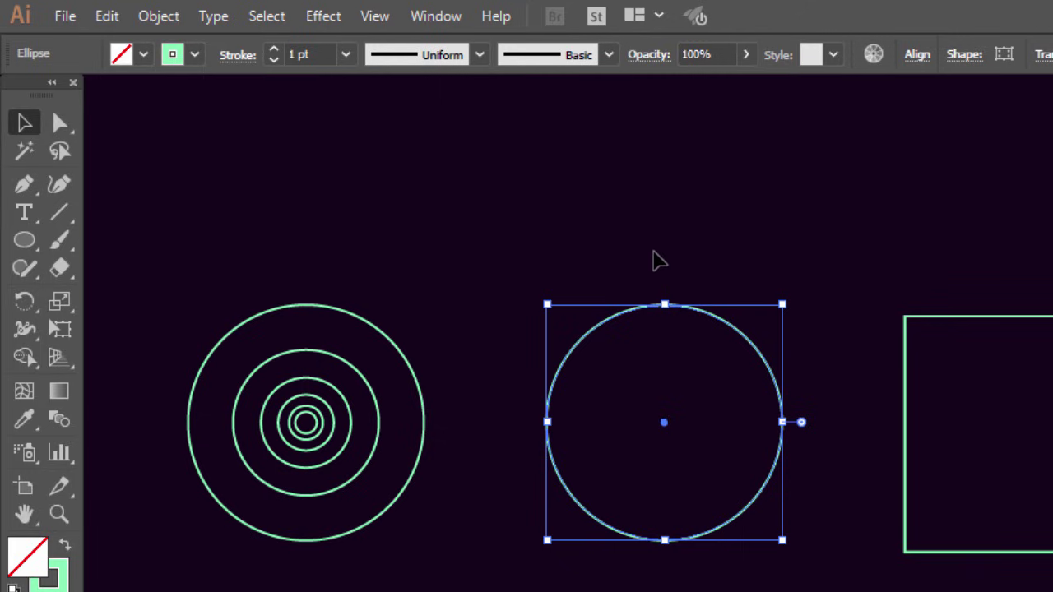
left_click(414, 155)
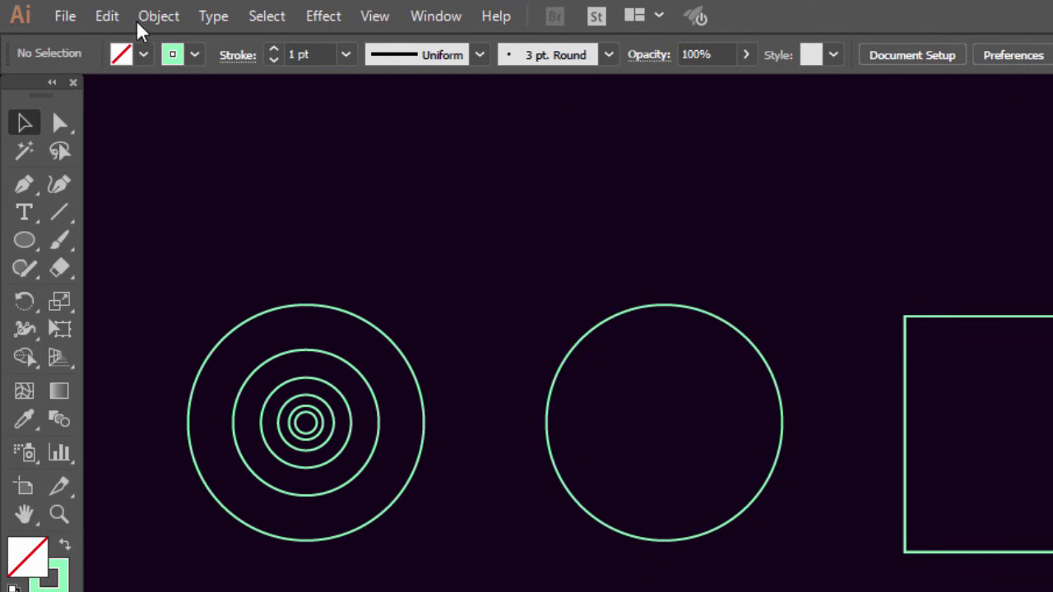
left_click(106, 15)
left_click(207, 236)
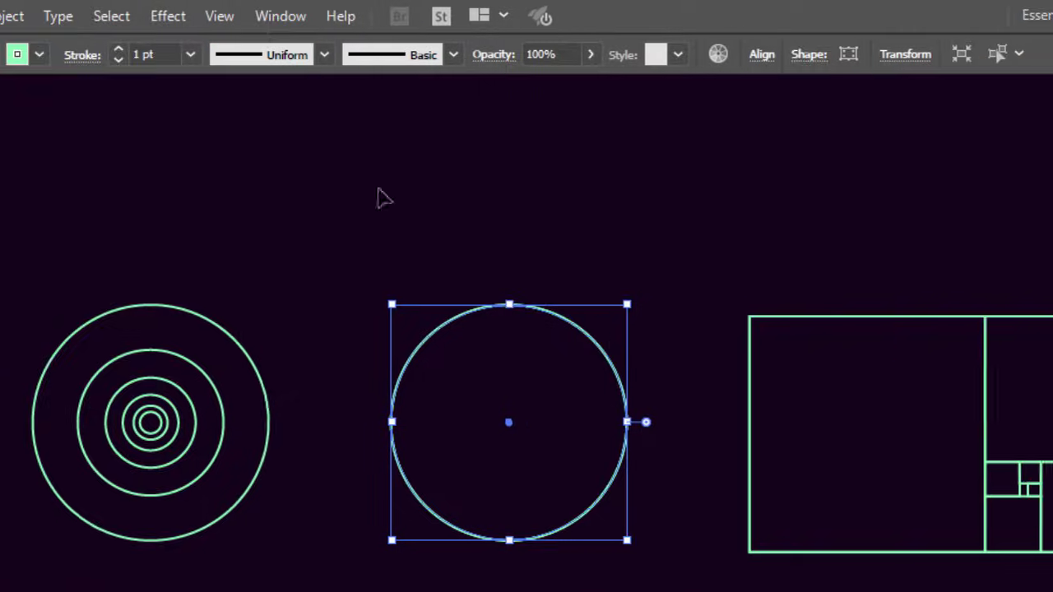
Step: With proportions constrained, divide the pasted circle's width by 1.618 to make the second golden-ratio circle
left_click(908, 58)
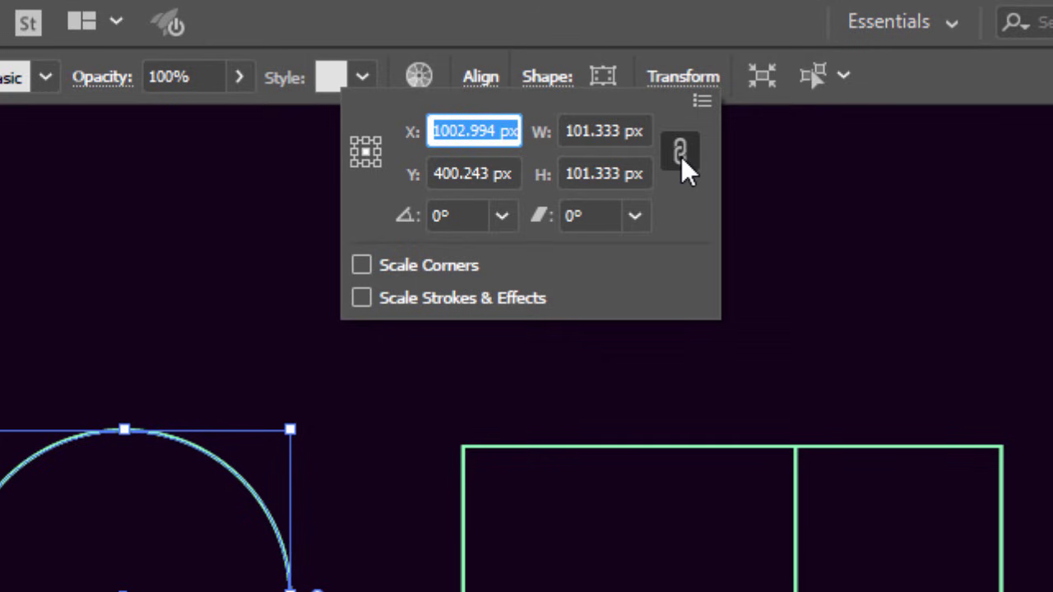
left_click(621, 130)
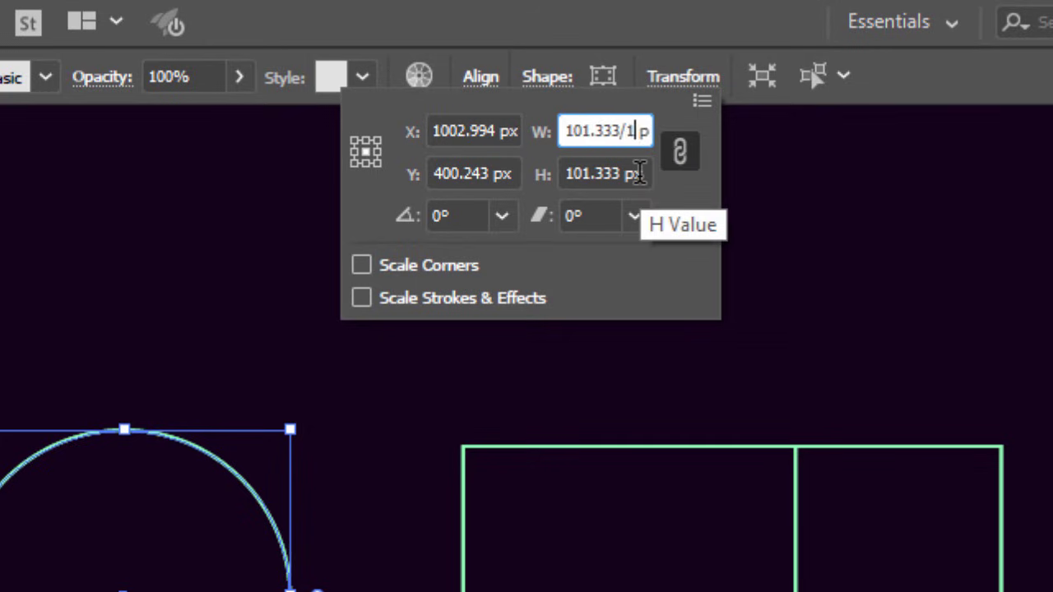
type("/1.618")
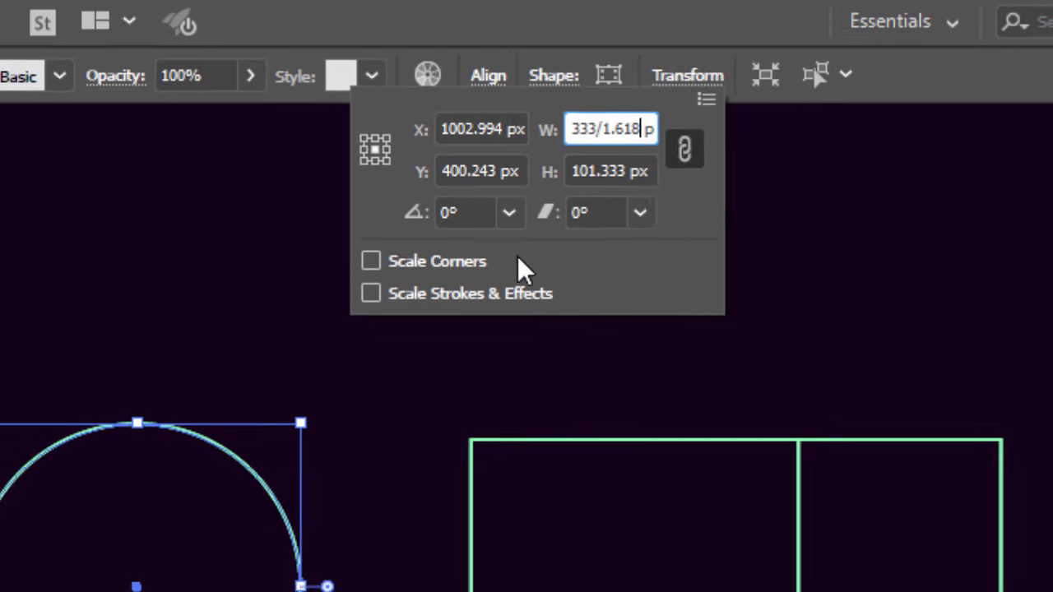
key("Return")
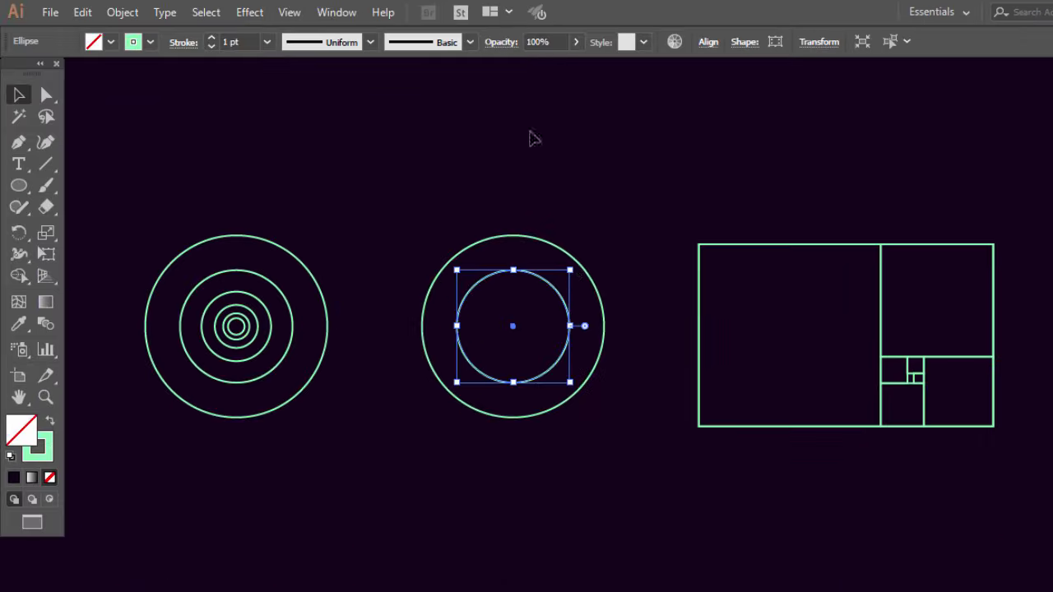
Step: Paste a copy of the second circle in place and divide its width by 1.618 to make the third circle
left_click(532, 176)
left_click(521, 274)
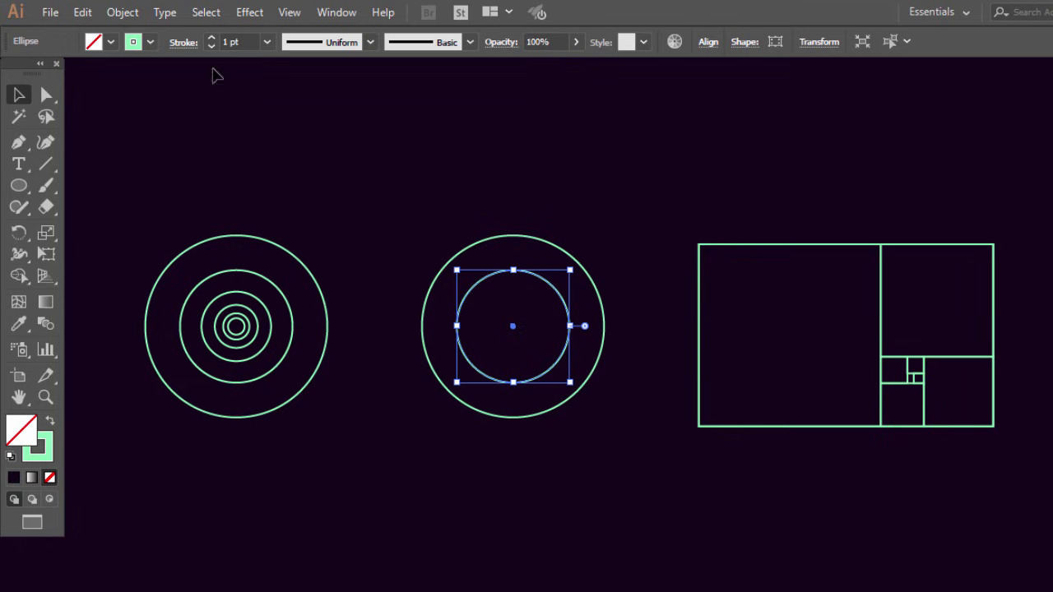
left_click(83, 14)
left_click(129, 100)
left_click(86, 16)
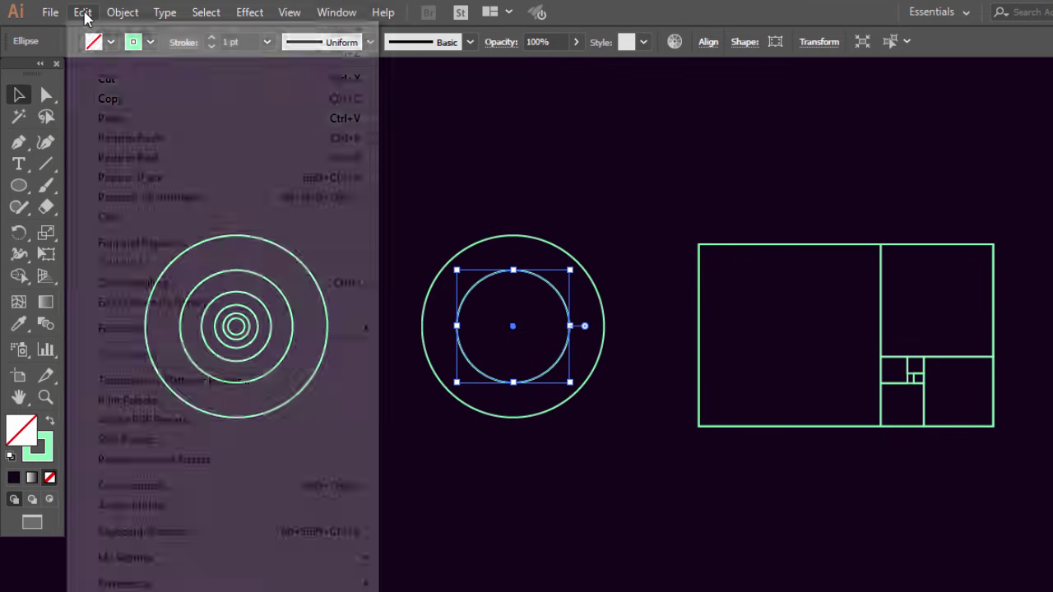
left_click(146, 177)
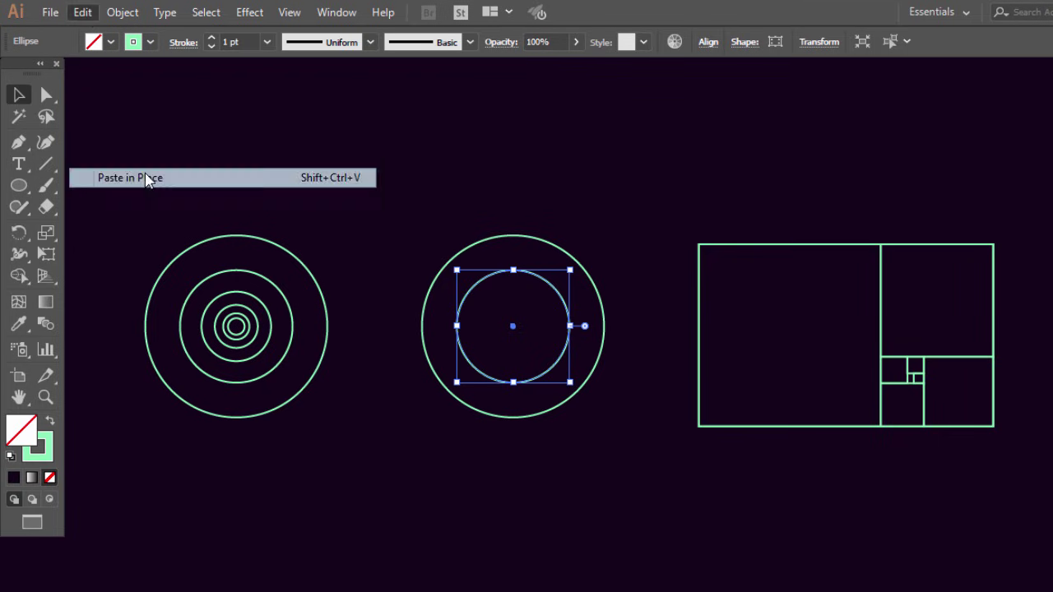
left_click(811, 45)
left_click(781, 70)
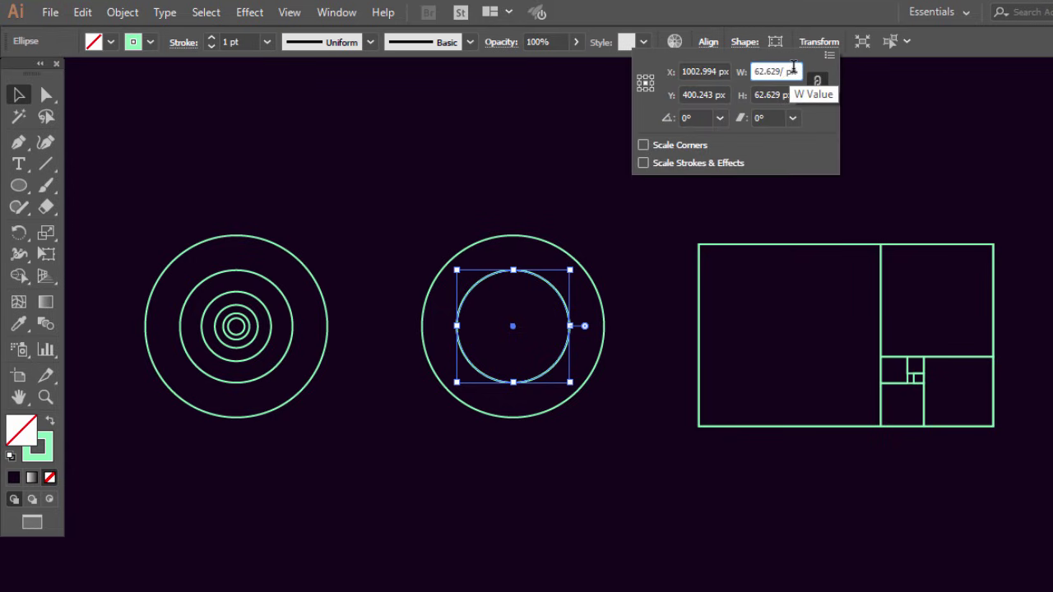
type("/1.618")
key("Return")
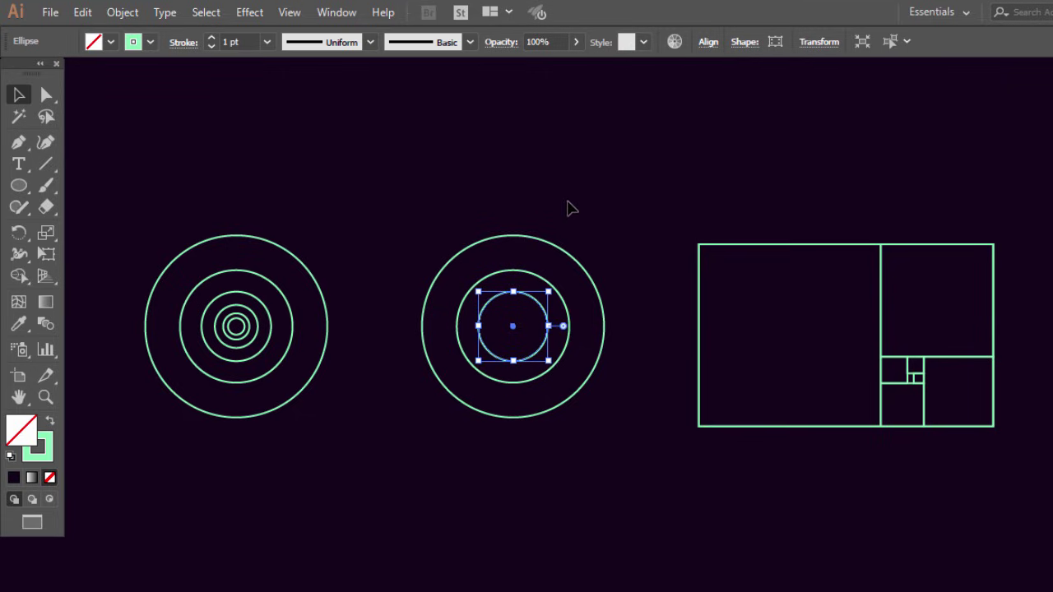
Step: Divide the width of the third circle's copy by 1.618, keeping proportions, to make the fourth circle
left_click(820, 42)
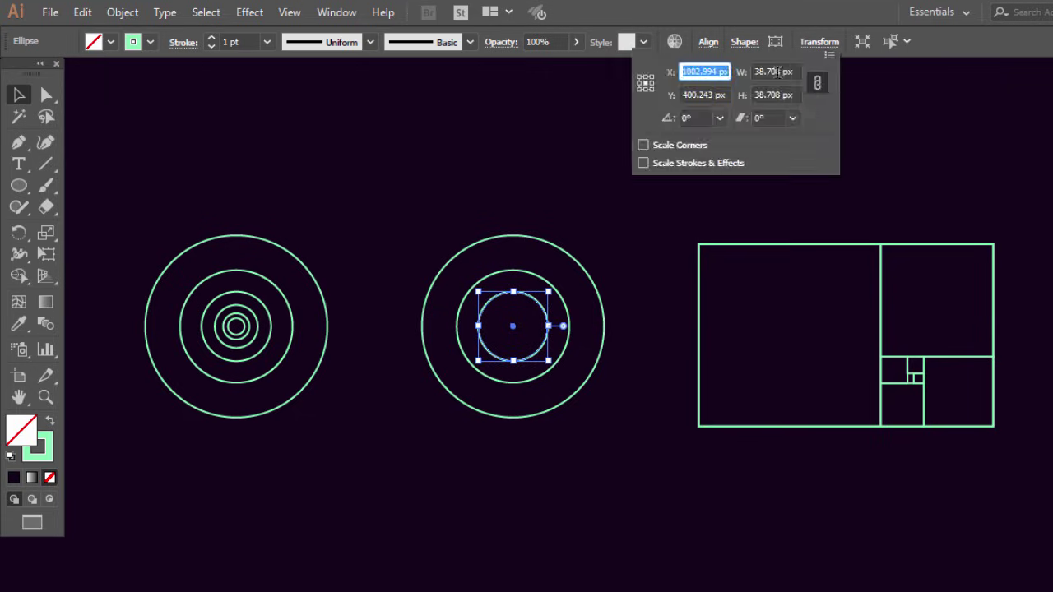
left_click(778, 71)
type("/1.618")
key("Return")
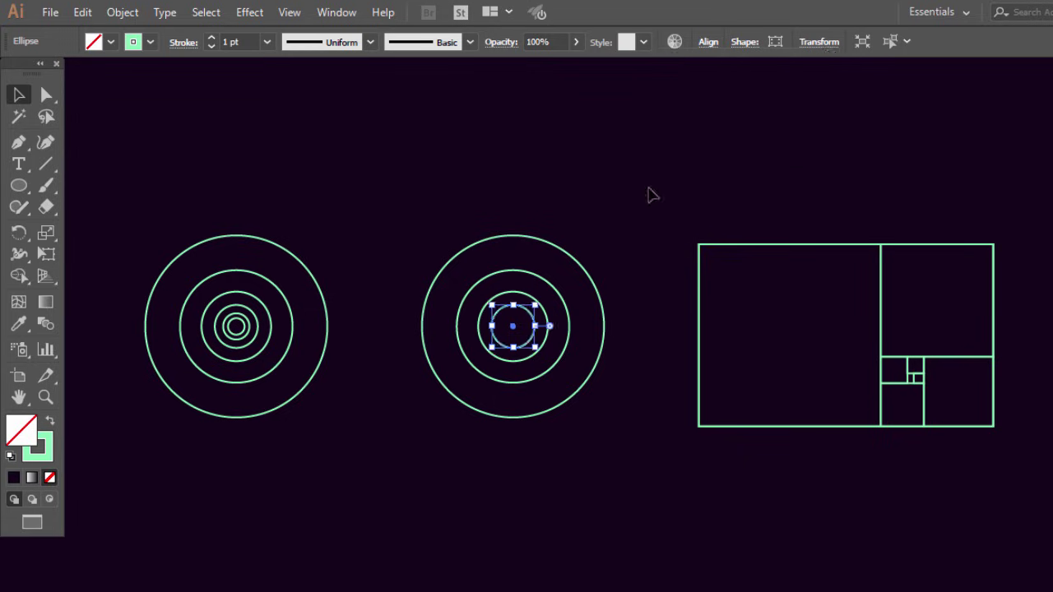
Step: Paste a copy of the fourth circle in front of it and divide its width by 1.618 to make the fifth circle
left_click(82, 12)
left_click(138, 99)
left_click(83, 13)
left_click(132, 136)
left_click(818, 43)
left_click(777, 71)
type("/1.618")
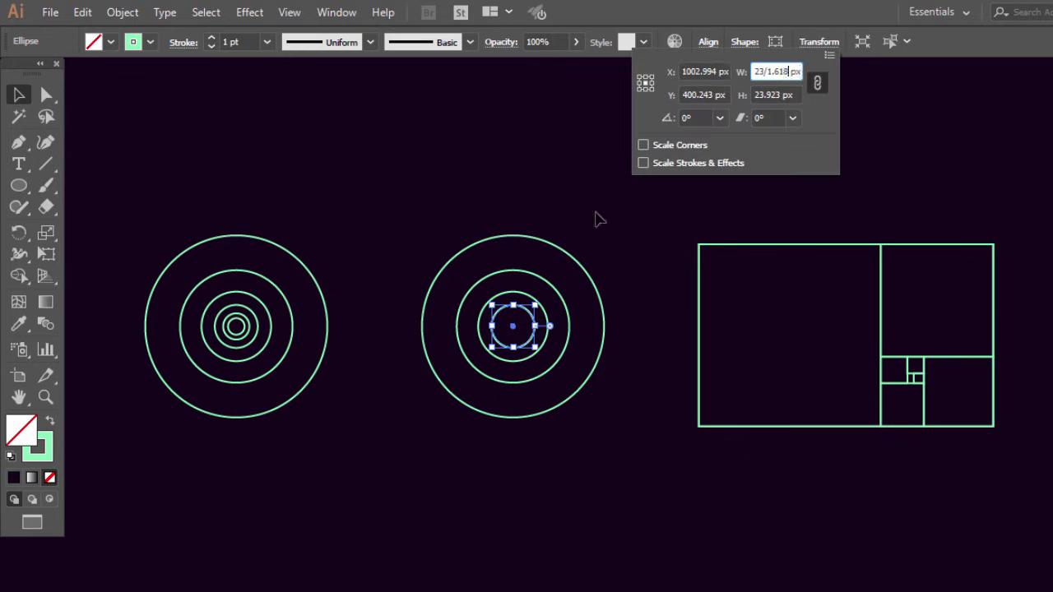
left_click(597, 219)
Step: Paste a copy of the fifth circle in place and divide its width by the golden ratio to make the sixth circle
left_click(518, 338)
key("ctrl+c")
key("ctrl+shift+v")
left_click(819, 42)
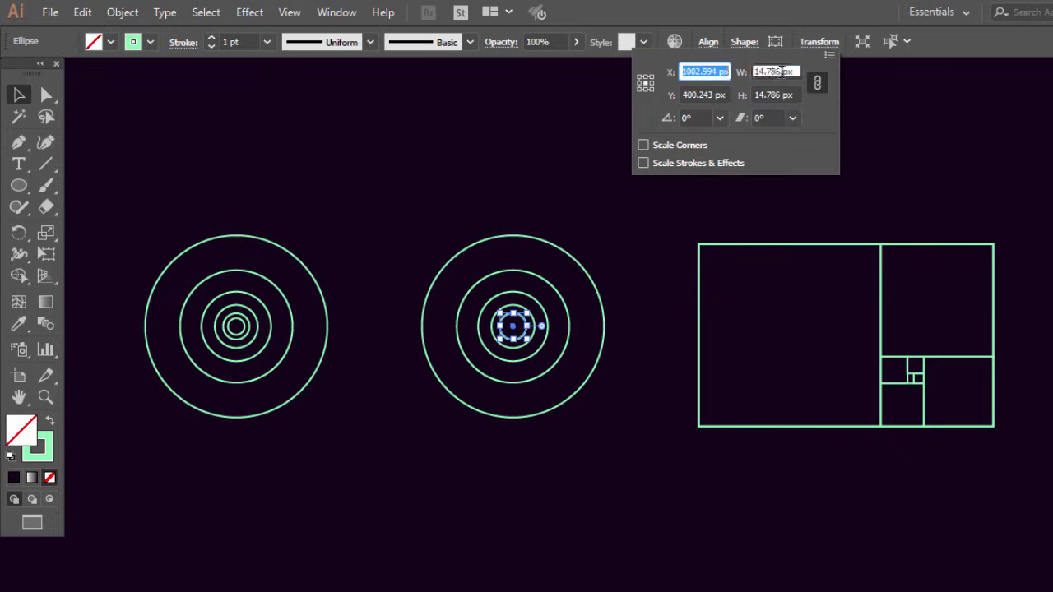
left_click(777, 71)
type("/1.6")
left_click(590, 209)
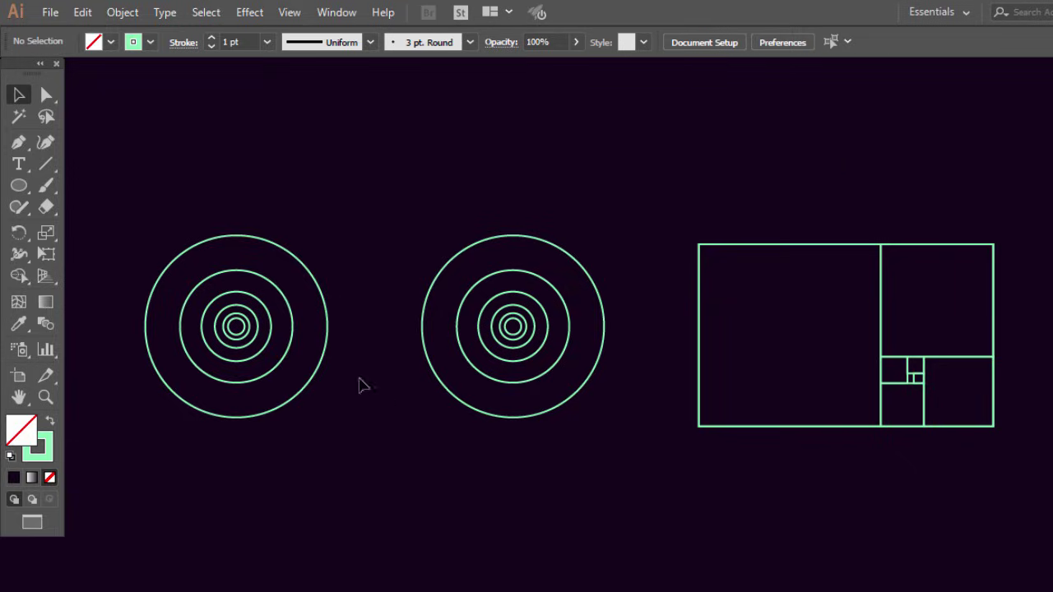
left_click_drag(417, 240, 600, 447)
left_click(598, 432)
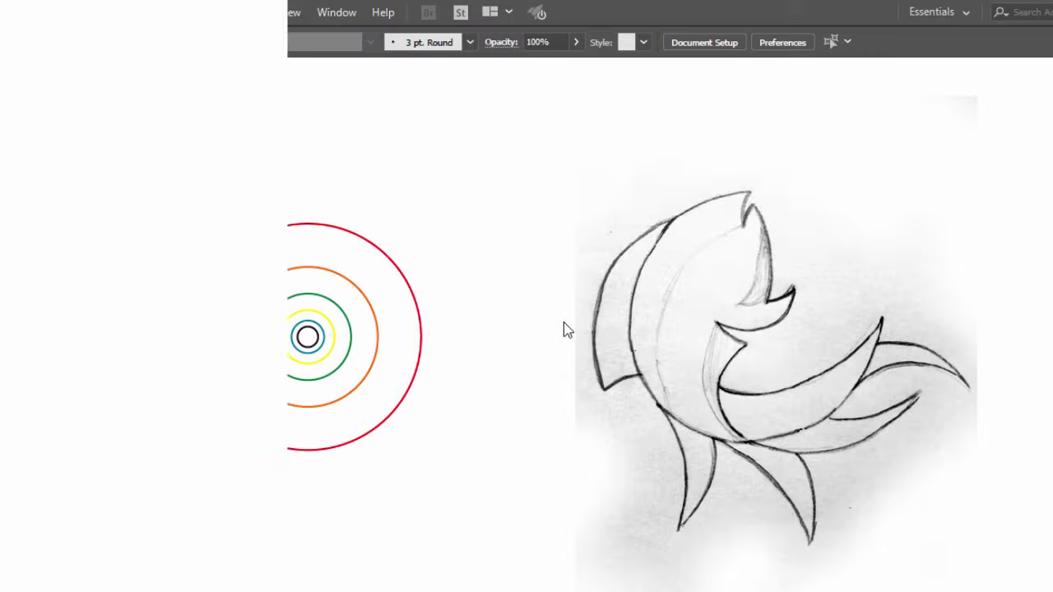
Step: Move the fish sketch over the coloured golden-ratio circles and send it to the back
left_click_drag(823, 354, 401, 355)
right_click(400, 354)
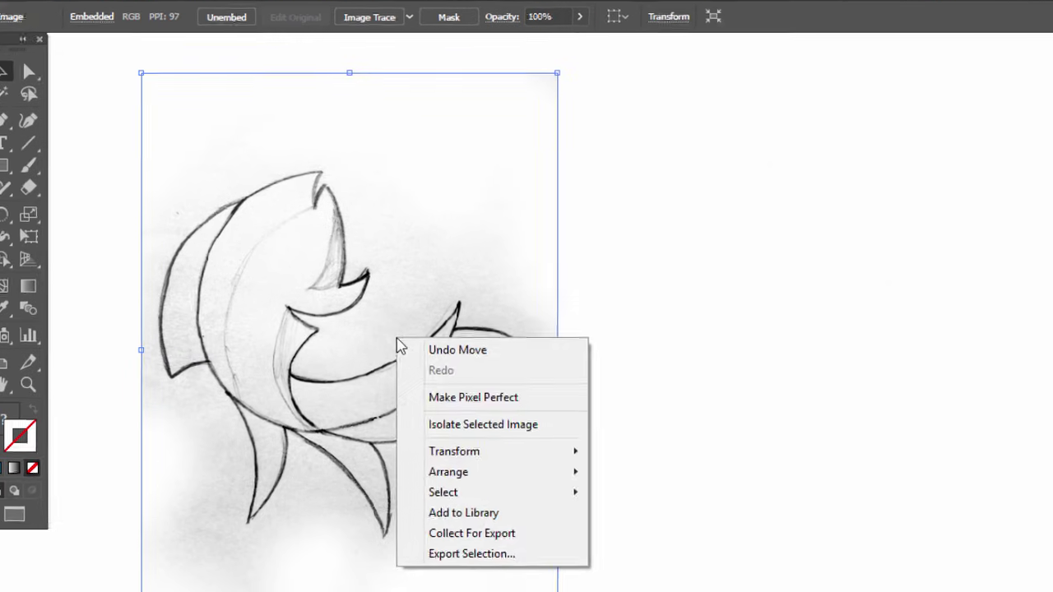
mouse_move(449, 479)
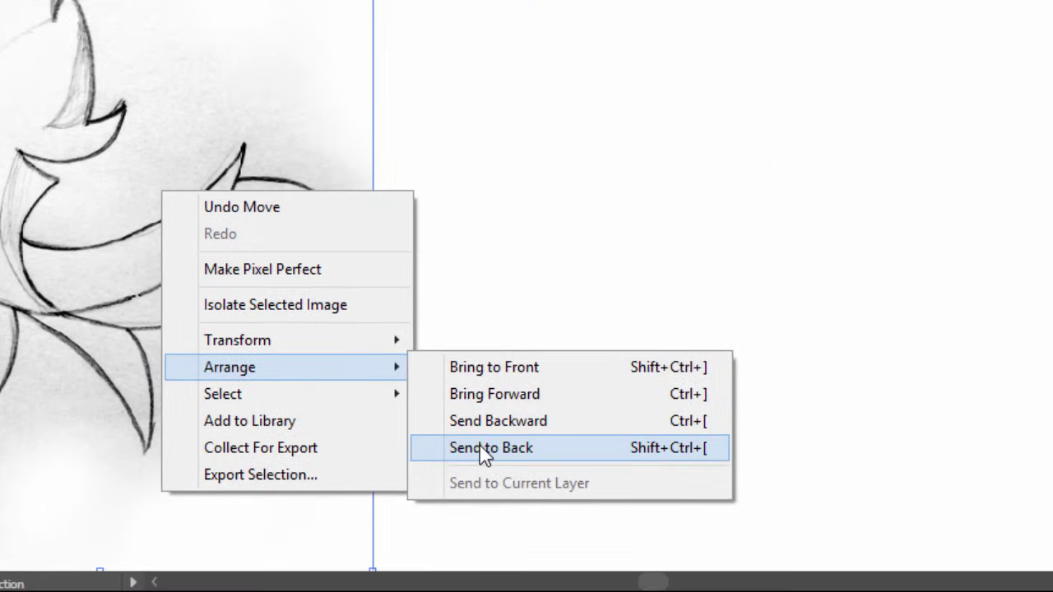
left_click(548, 456)
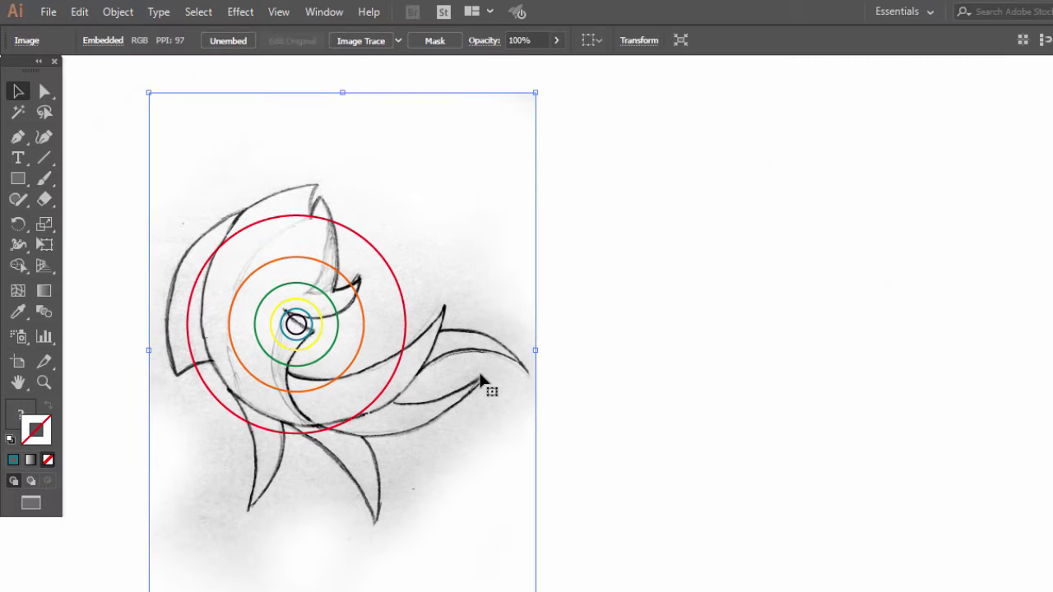
Step: Scale the sketch down slightly and reposition it so the fish's curved body outline matches the red circle
left_click_drag(481, 382, 476, 393)
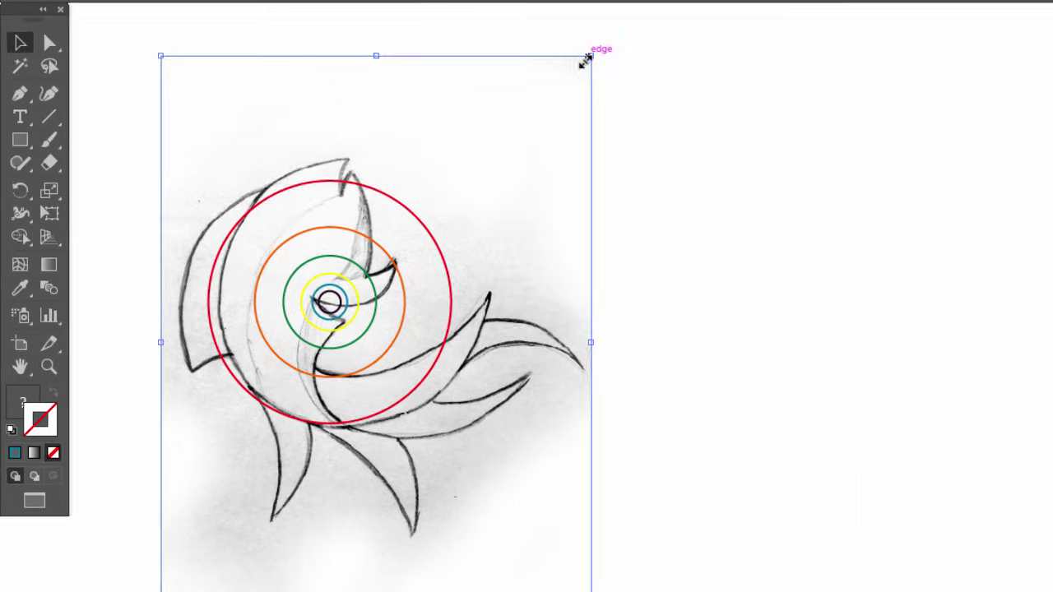
left_click_drag(532, 102, 513, 122)
left_click_drag(458, 194, 434, 199)
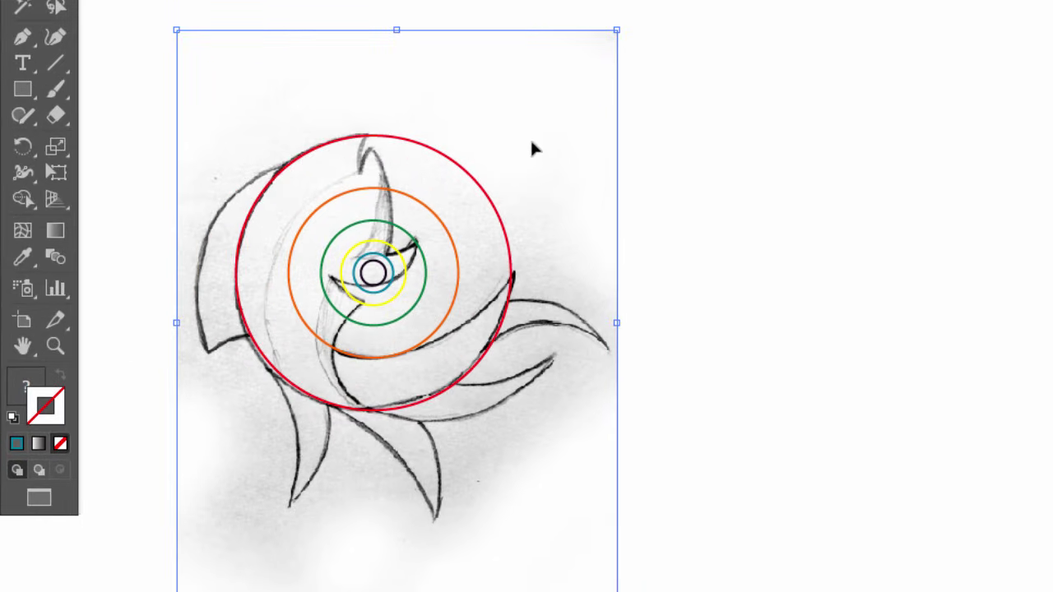
Step: Move the sketch off the circles to the empty area on their right and set its opacity to 50%
mouse_move(534, 143)
left_mouse_down()
mouse_move(804, 151)
mouse_move(994, 202)
mouse_move(1052, 197)
left_mouse_up()
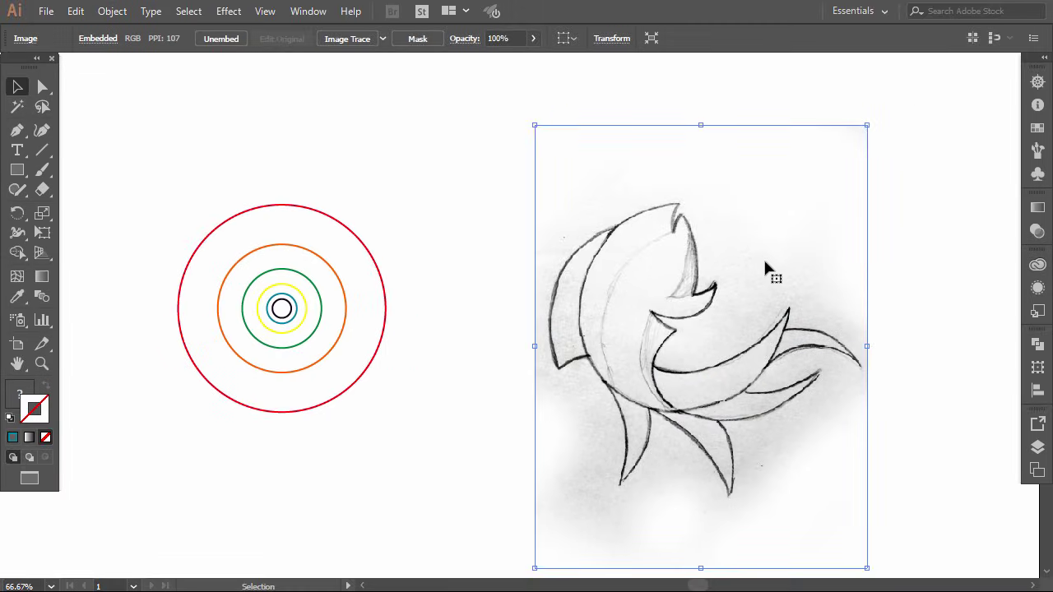
left_click_drag(609, 321, 608, 313)
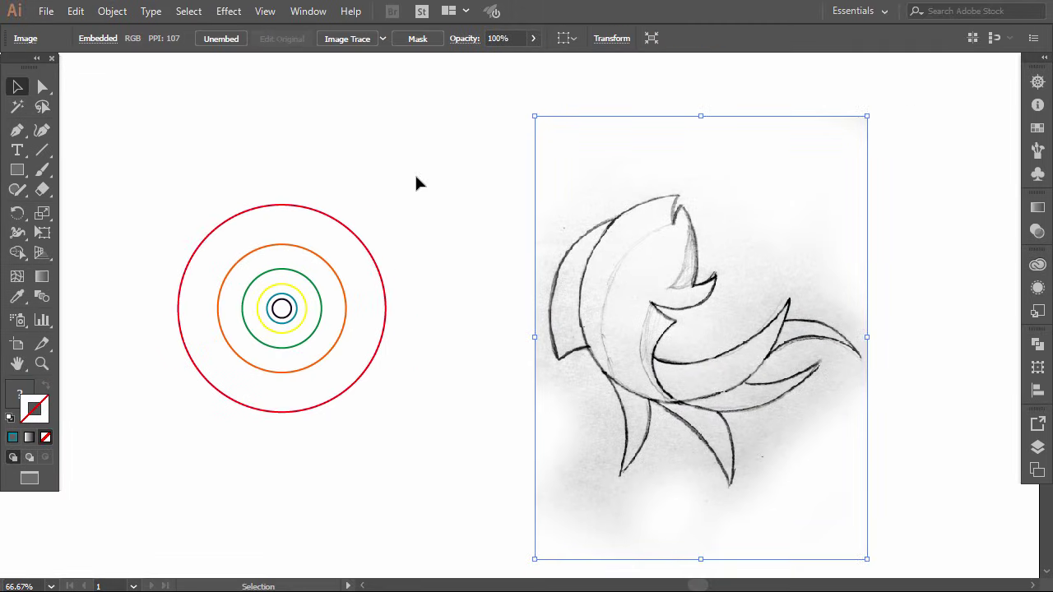
left_click(533, 38)
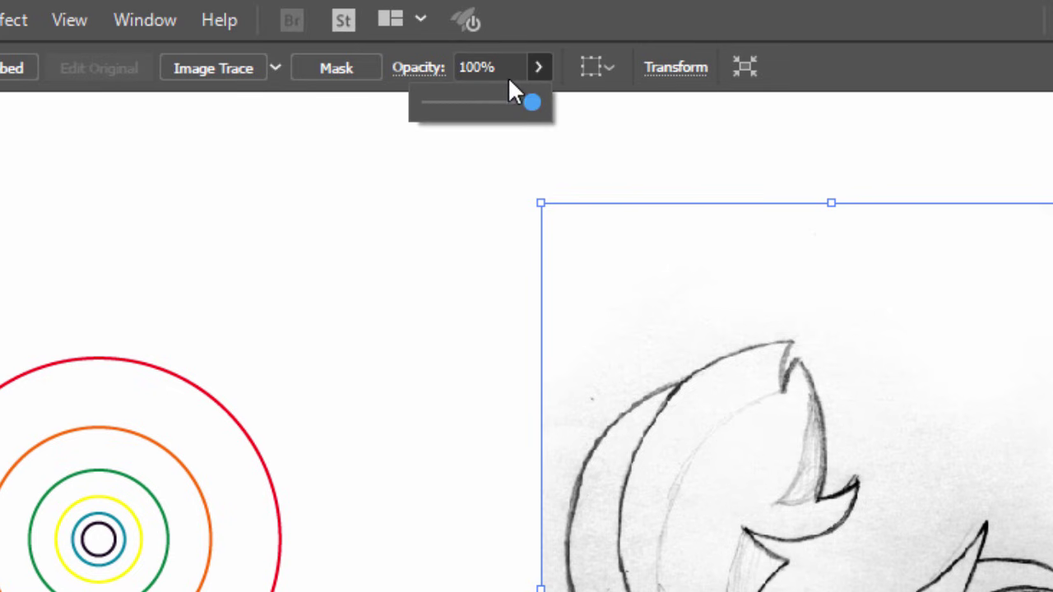
left_click_drag(460, 67, 478, 67)
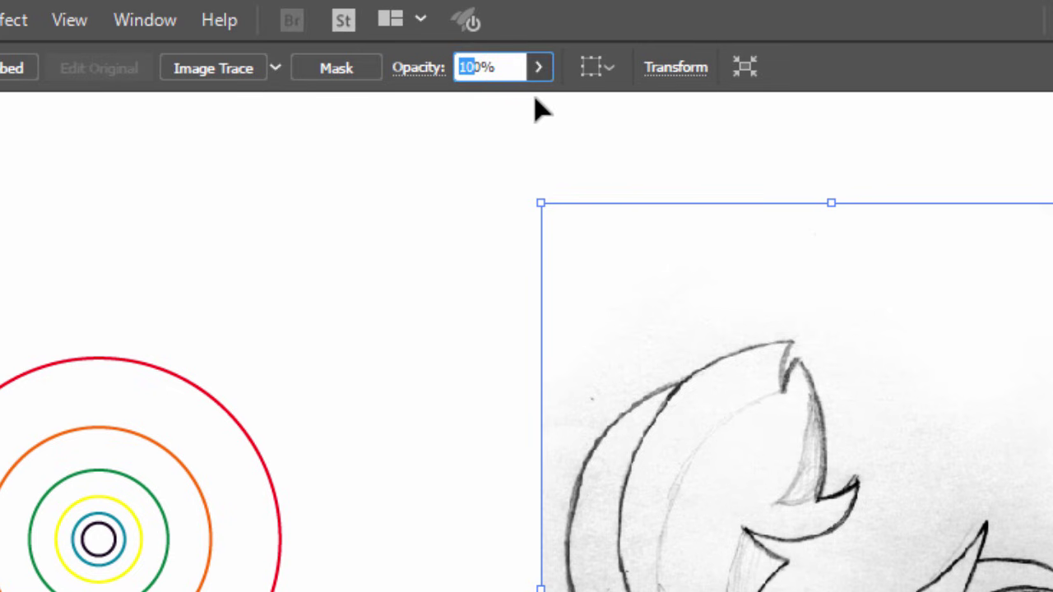
type("5")
key("Return")
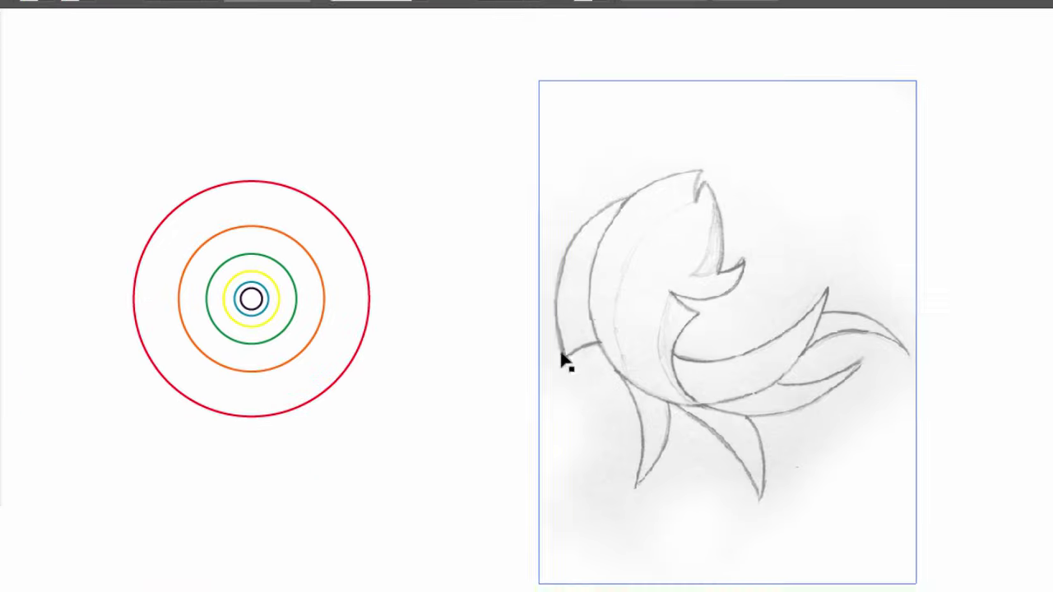
Step: Lock the fish sketch in place
left_click(123, 14)
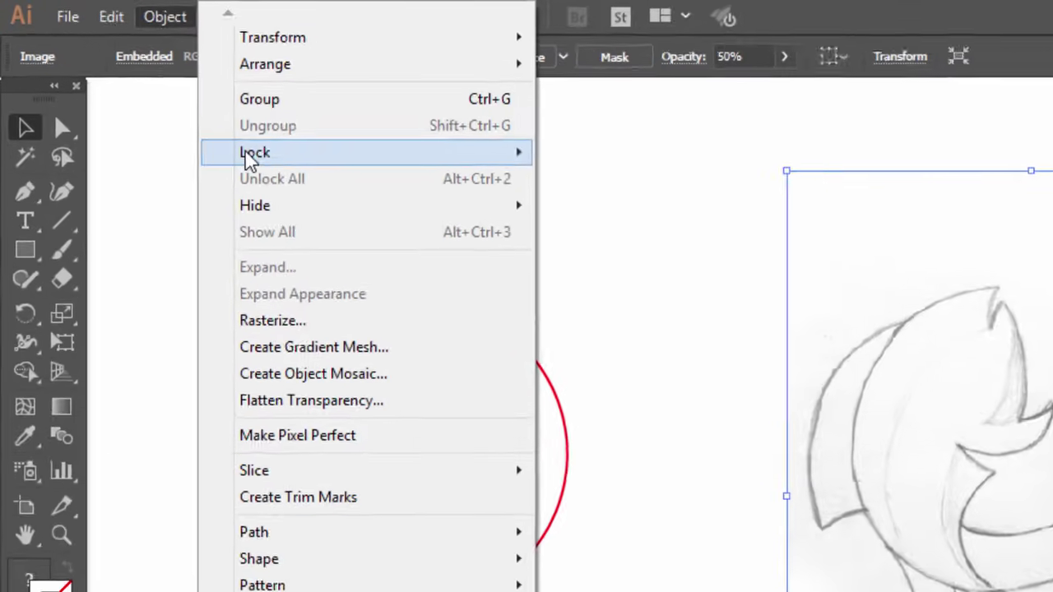
mouse_move(251, 159)
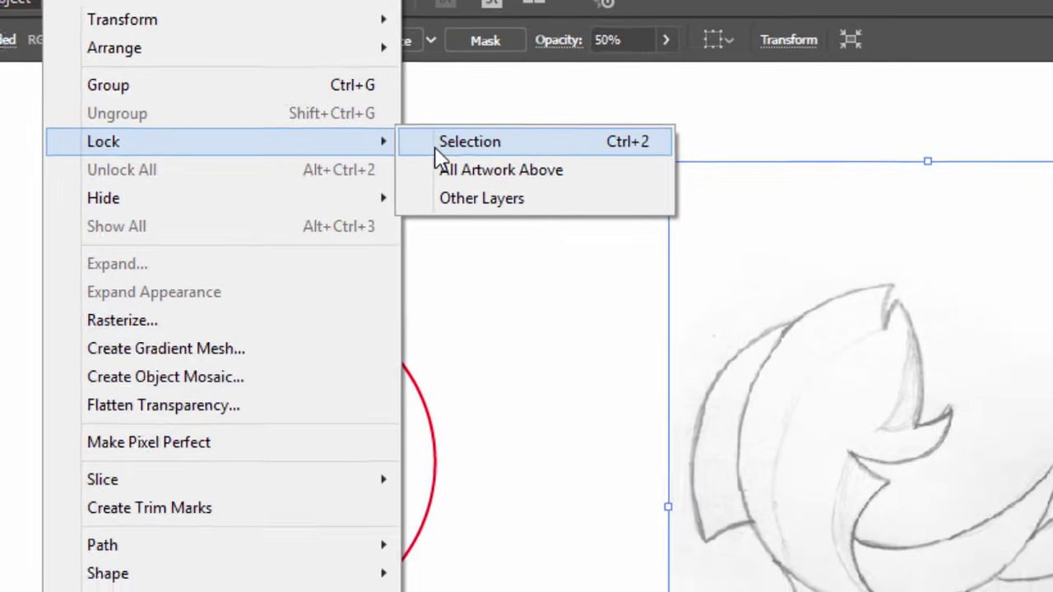
left_click(438, 147)
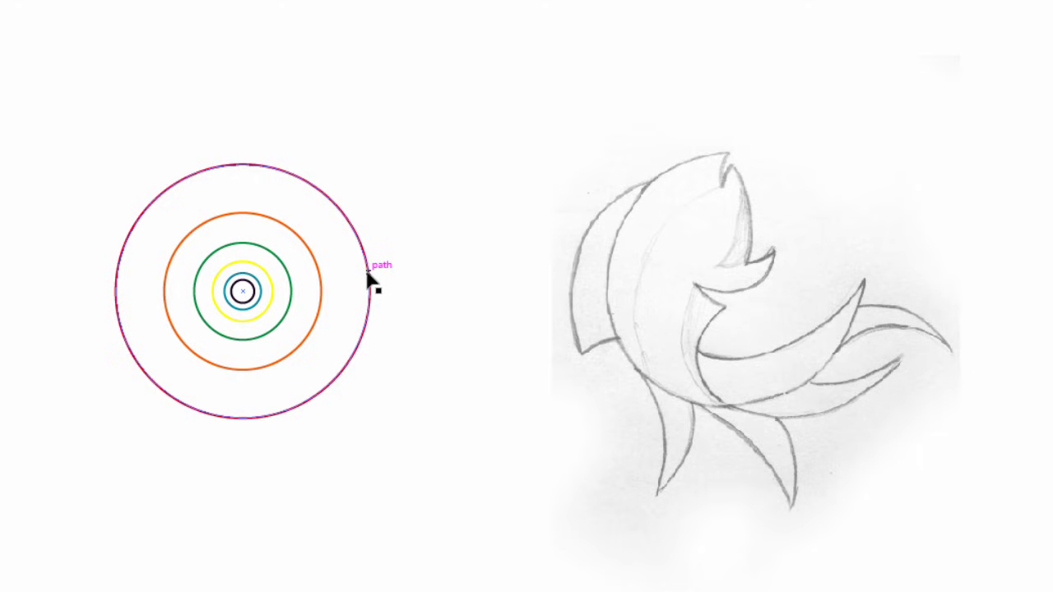
Step: Copy the red circle twice onto the sketch, fitting one to the fish's outer back curve and the other to the front edge of its head
mouse_move(370, 277)
left_mouse_down()
mouse_move(626, 262)
mouse_move(863, 272)
left_mouse_up()
left_click(974, 255)
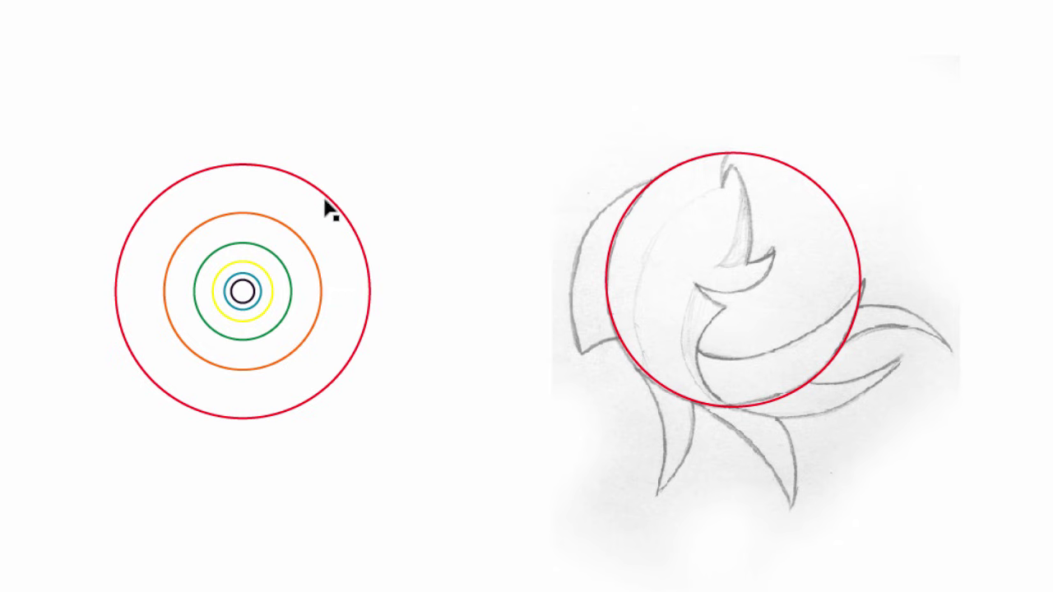
mouse_move(331, 206)
left_mouse_down()
mouse_move(384, 164)
mouse_move(538, 111)
mouse_move(666, 102)
mouse_move(700, 111)
mouse_move(722, 146)
mouse_move(710, 137)
left_mouse_up()
left_click(778, 289)
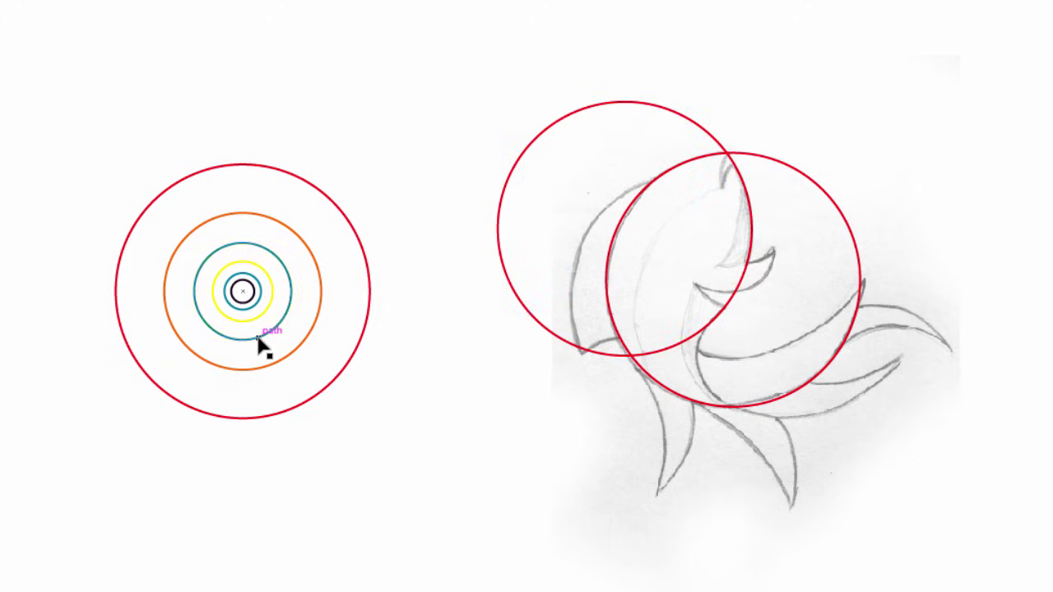
Step: Copy the green circle onto the inner curve at the base of the tail and nudge it against both red circles
left_click_drag(260, 346, 763, 409)
left_click(698, 475)
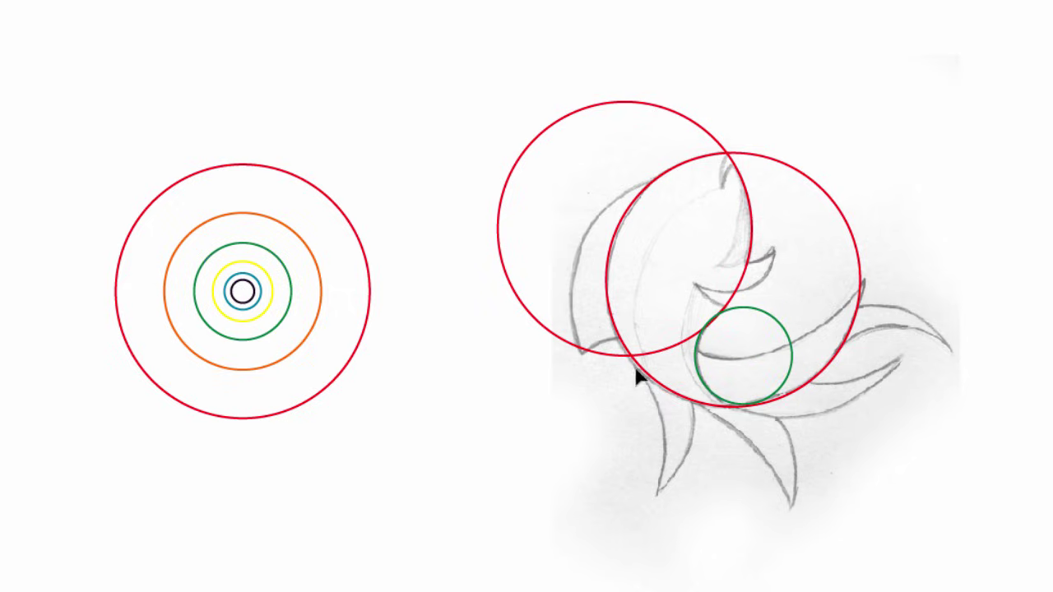
scroll(731, 401, "up", 3)
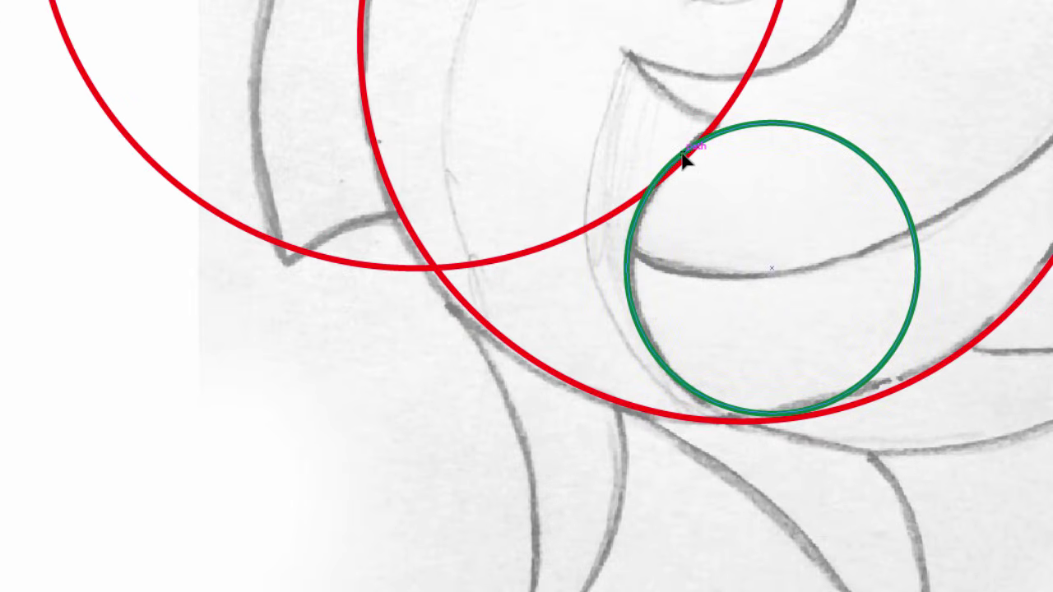
left_click_drag(683, 162, 684, 170)
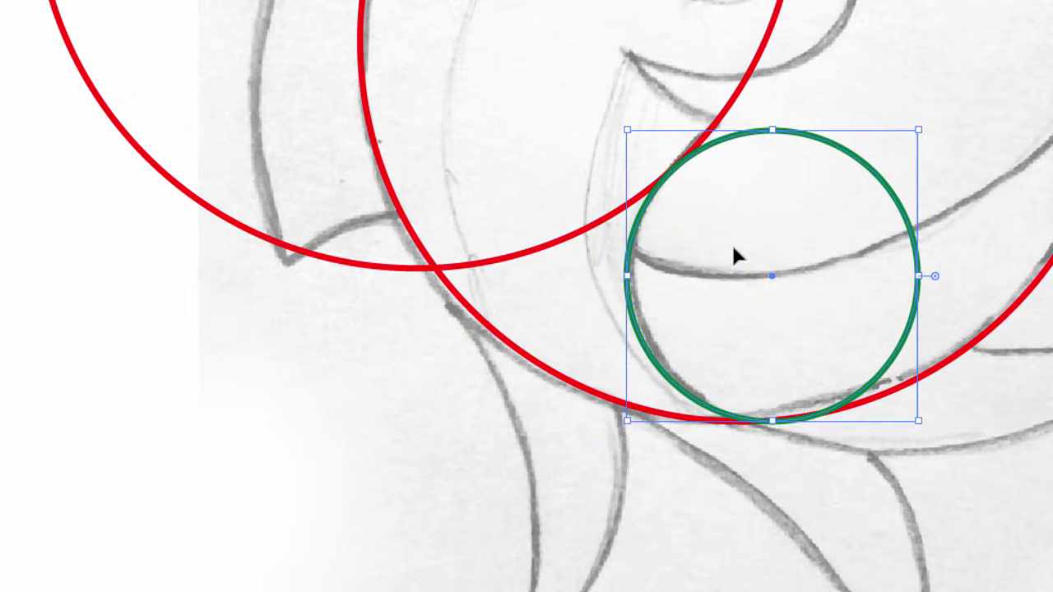
left_click(775, 347)
Step: Switch to outline view and fine-tune the green circle's position so its edge meets the upper-left red circle's edge
key("ctrl+KP_5")
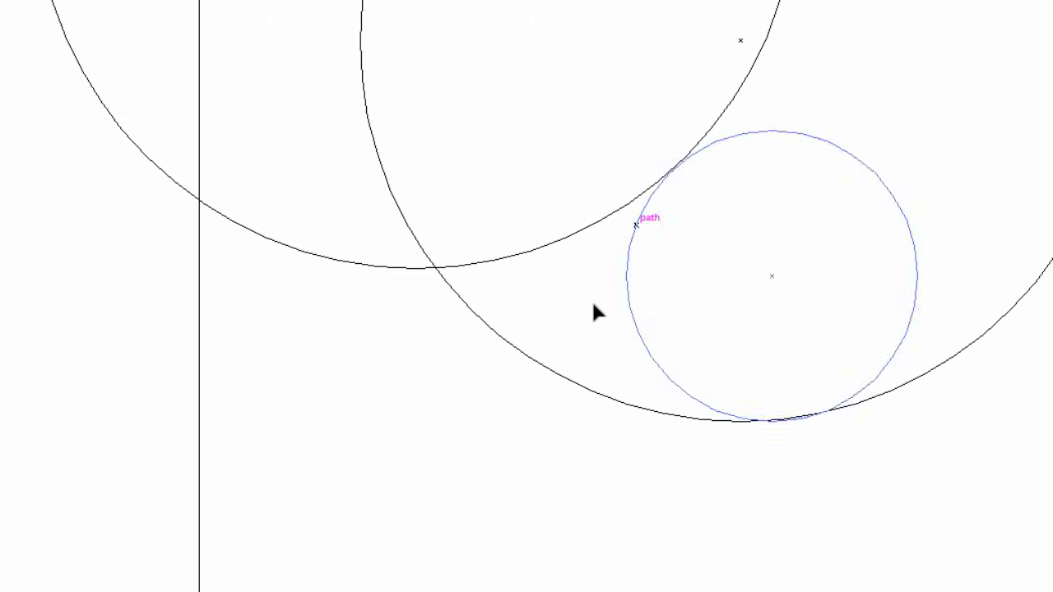
scroll(679, 168, "up", 3)
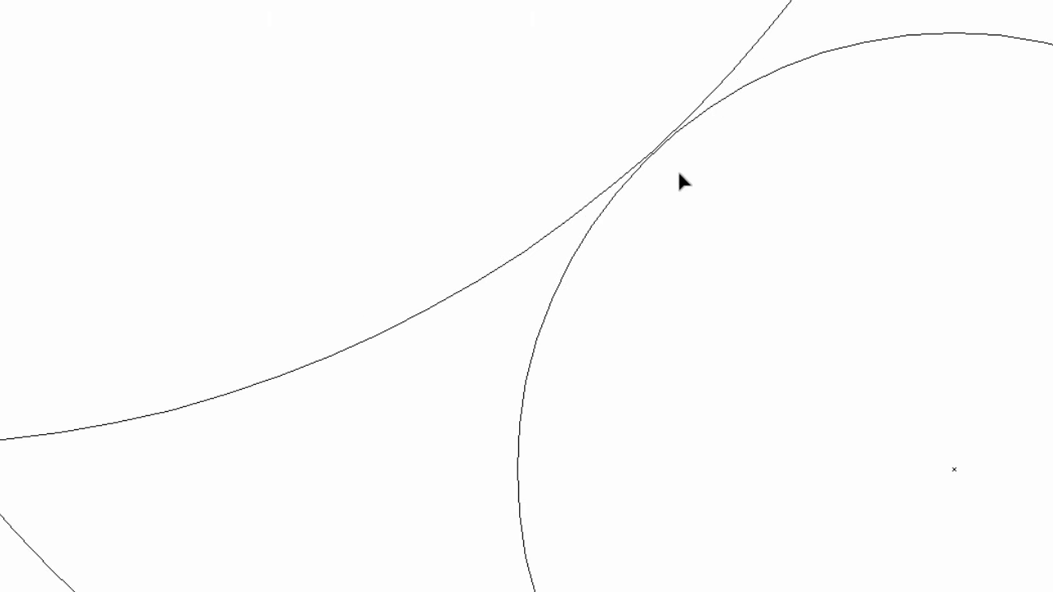
key("n")
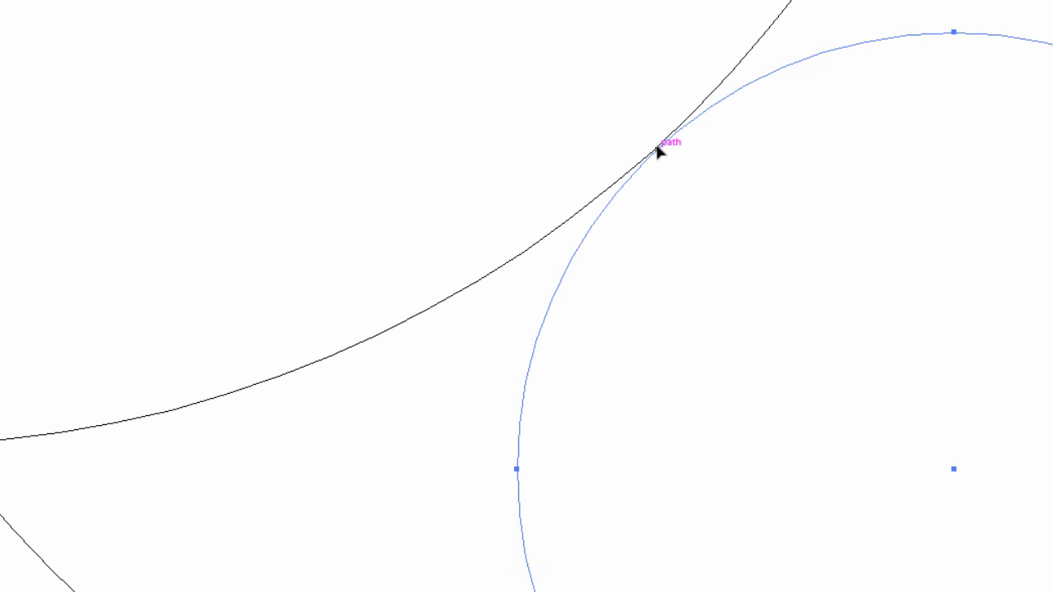
left_click(659, 151)
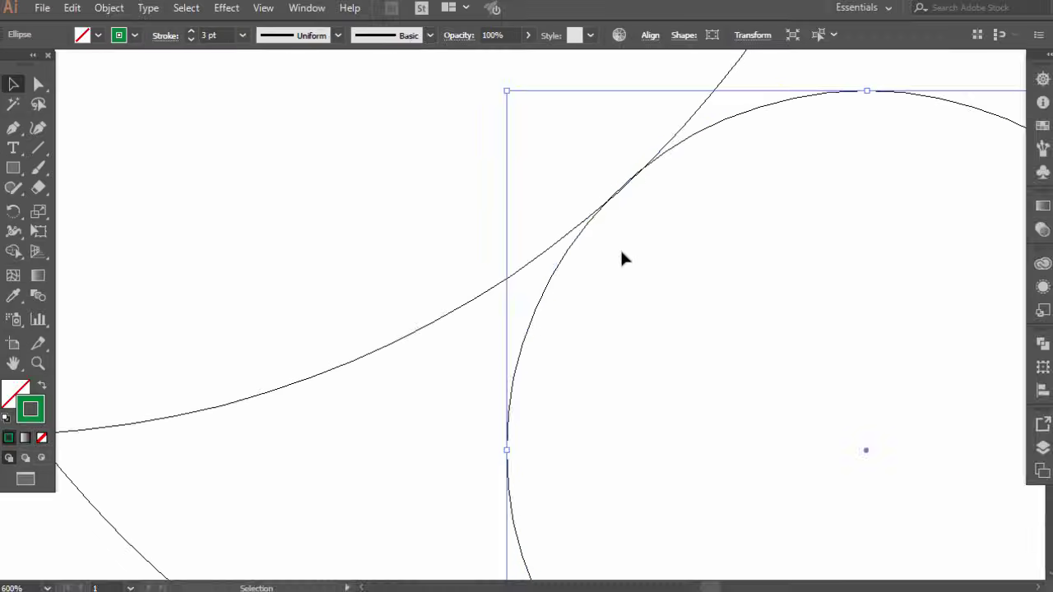
Step: Examine the Smart Guides setting and the points where the green circle touches both red circles, and return to the coloured preview
left_click(264, 7)
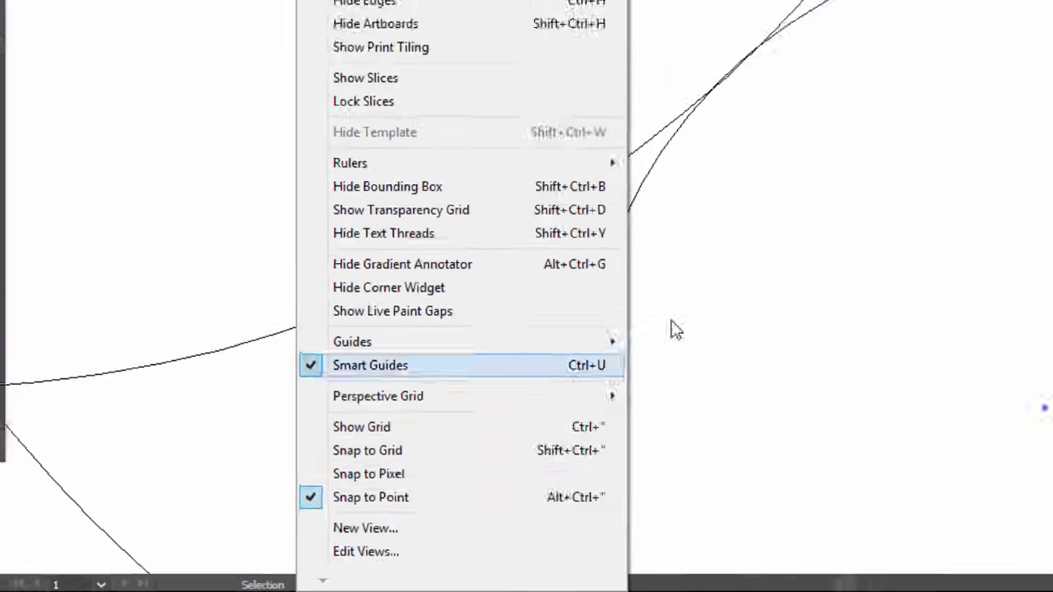
left_click(675, 329)
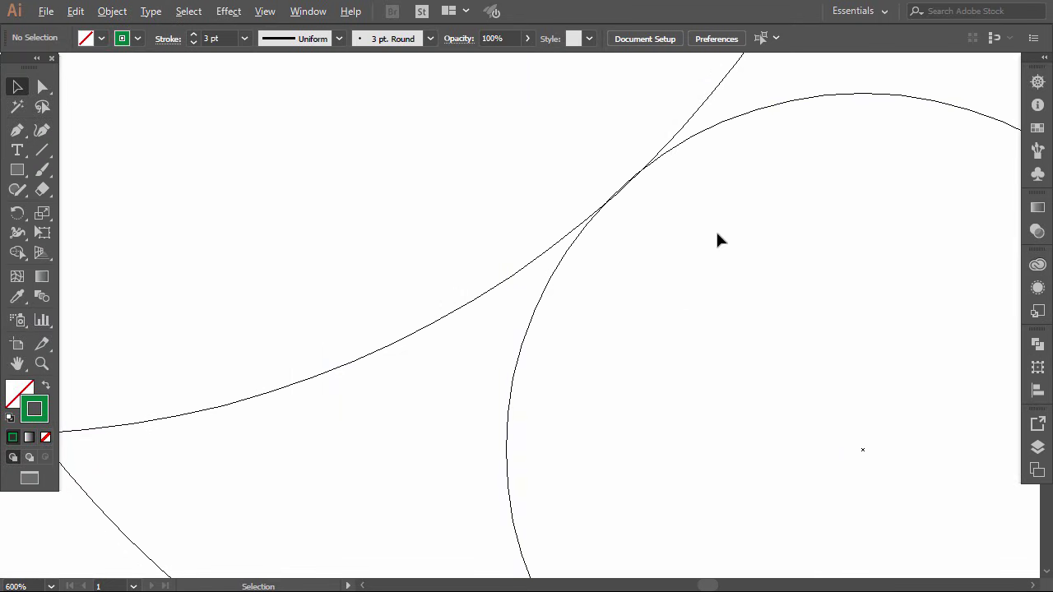
scroll(734, 246, "down", 2, "alt")
scroll(745, 265, "down", 1, "alt")
scroll(864, 404, "down", 1)
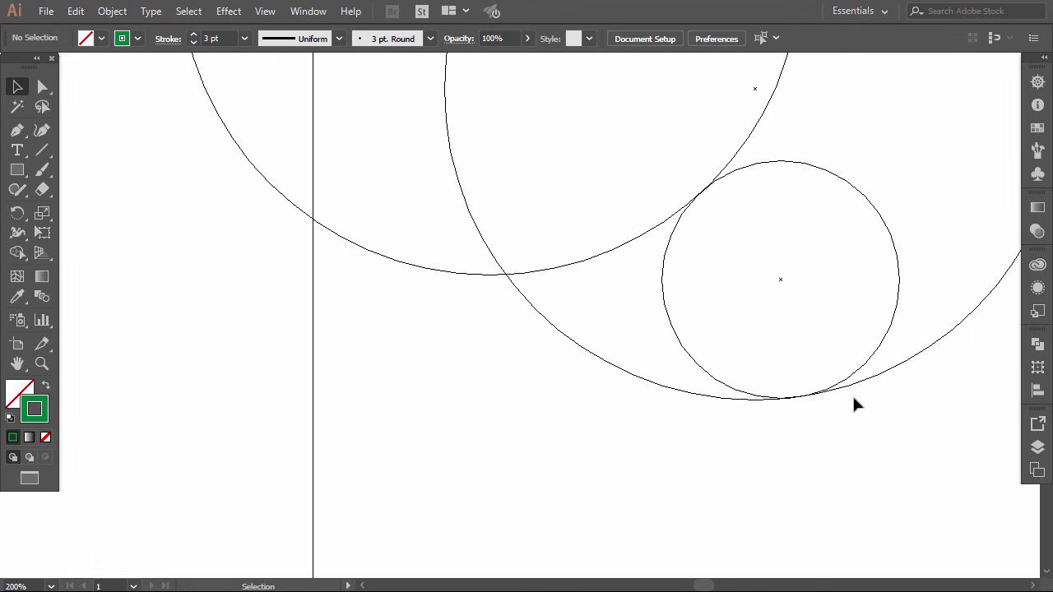
scroll(811, 413, "up", 3, "alt")
scroll(811, 413, "up", 1, "alt")
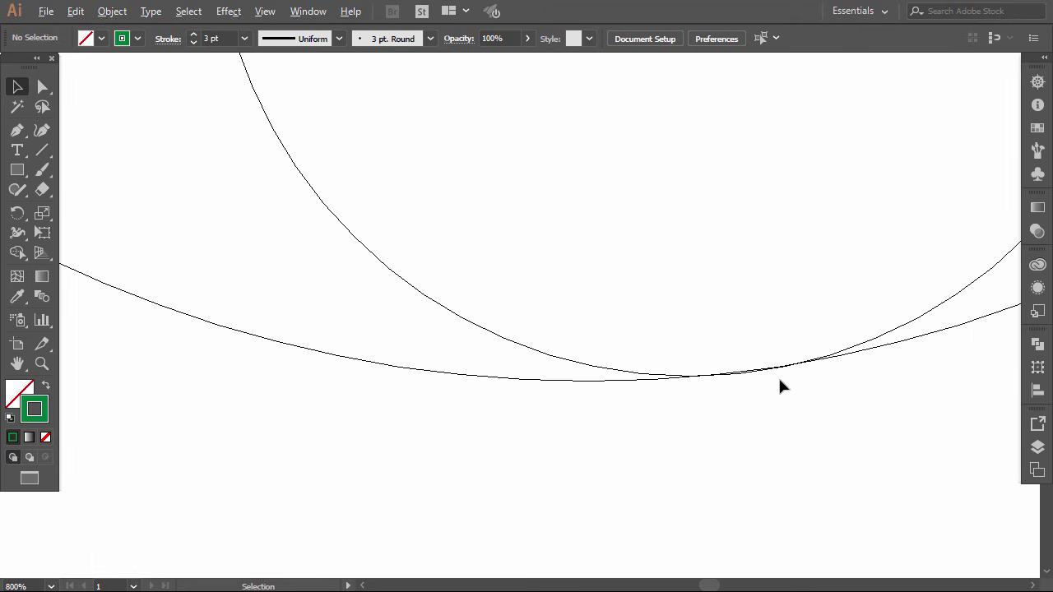
scroll(750, 379, "down", 2, "alt")
scroll(628, 261, "up", 5)
scroll(624, 257, "down", 4, "alt")
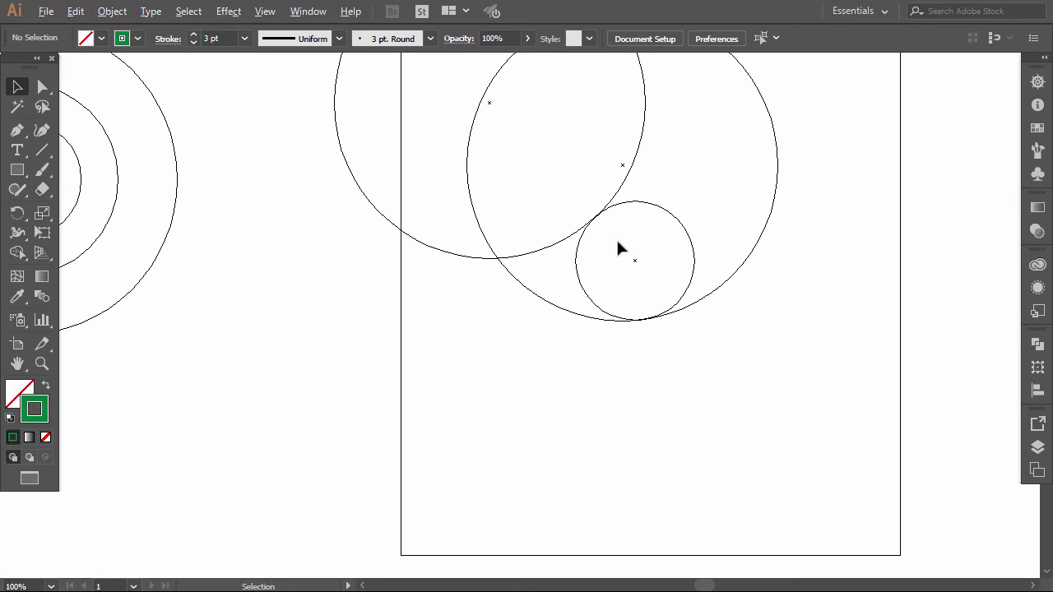
scroll(630, 247, "up", 4)
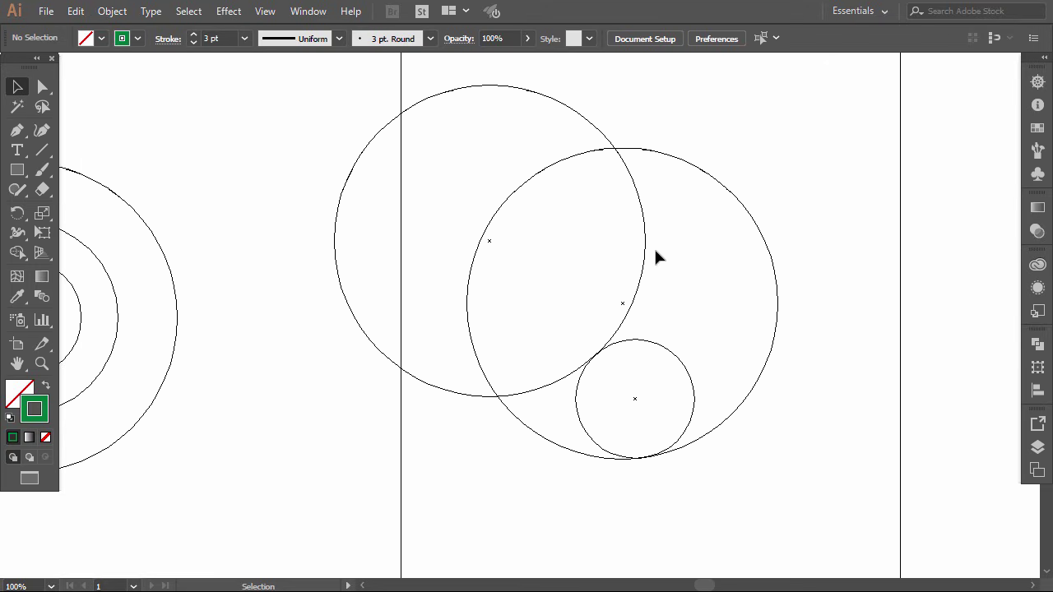
scroll(655, 252, "down", 1, "alt")
key("ctrl+y")
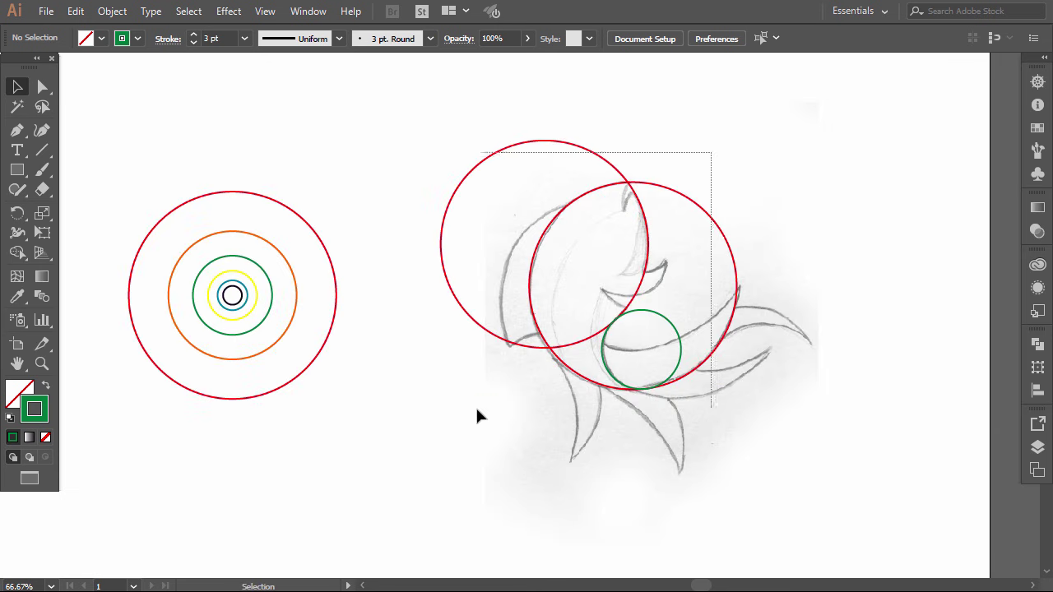
Step: Select the three circles on the sketch and merge the fish's body regions into one shape with the Shape Builder tool
left_click_drag(478, 408, 476, 405)
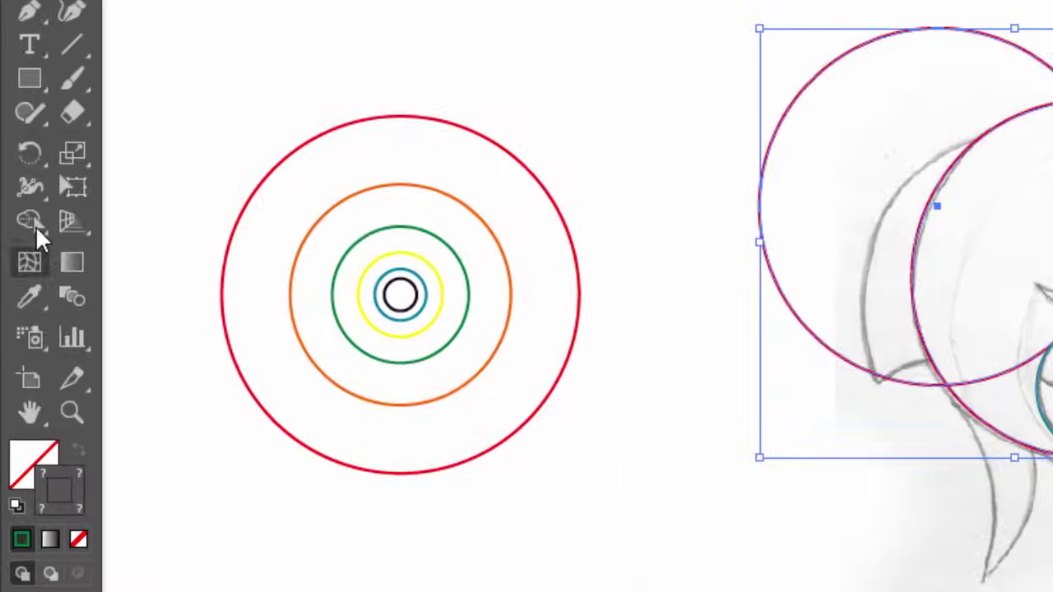
left_click(36, 226)
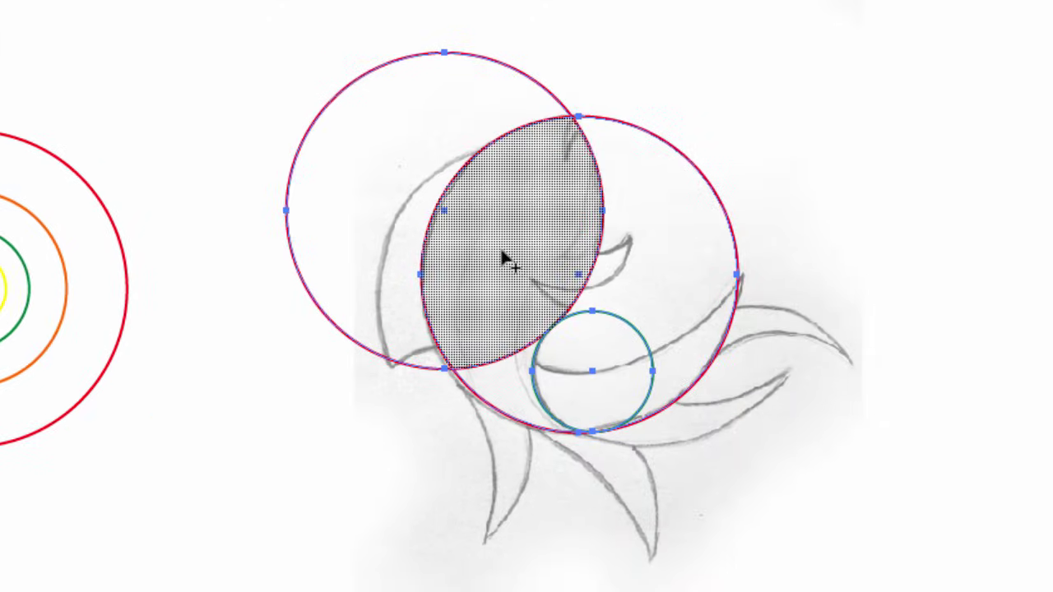
left_click_drag(499, 257, 516, 396)
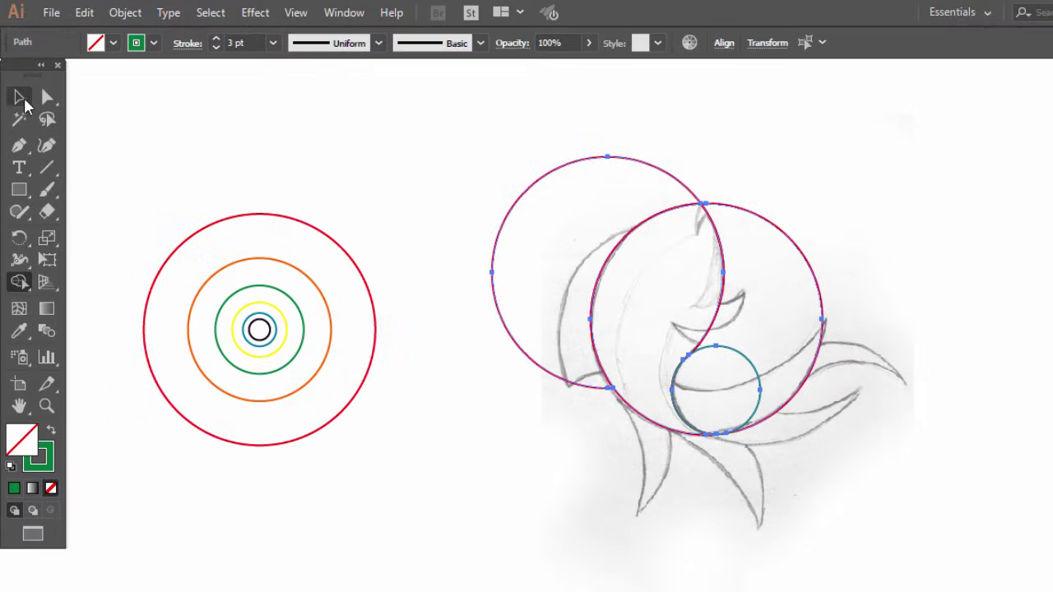
left_click(23, 99)
left_click(337, 158)
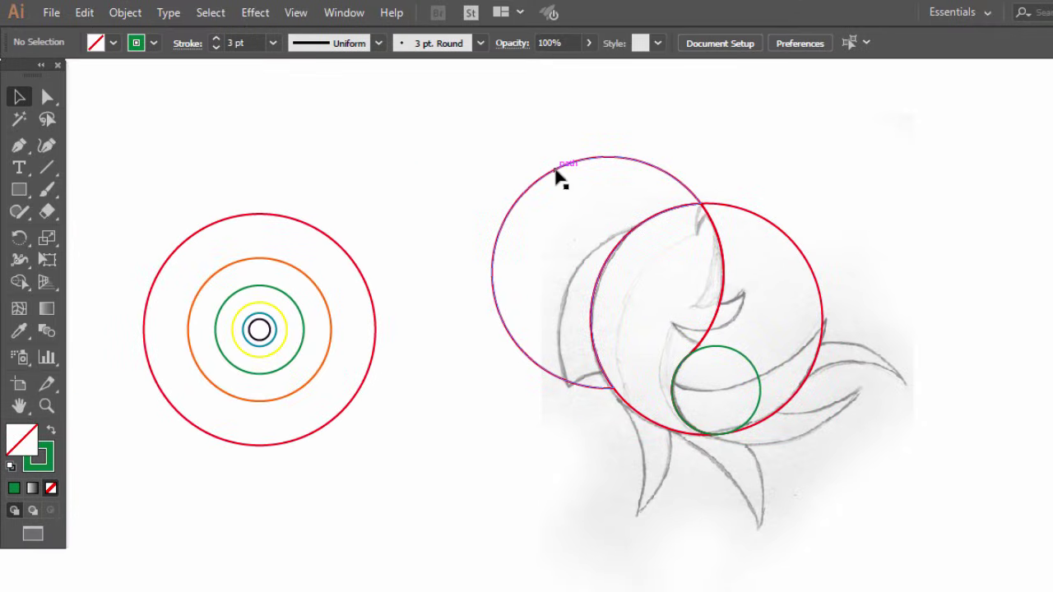
Step: Delete the leftover red circle parts and the green circle around the merged body shape
left_click(559, 175)
key("Delete")
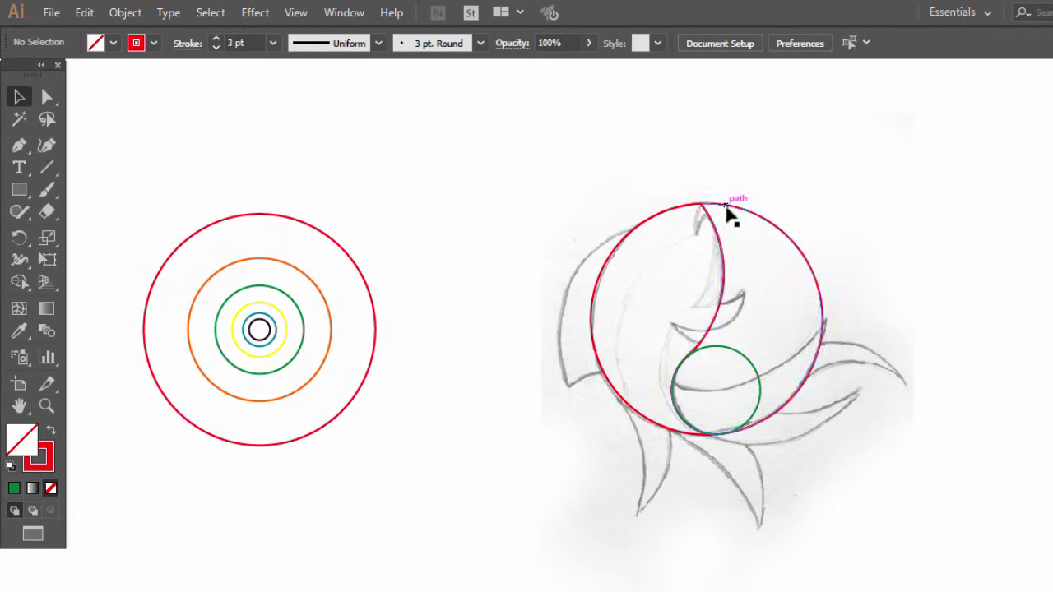
left_click(731, 214)
key("Delete")
left_click(730, 349)
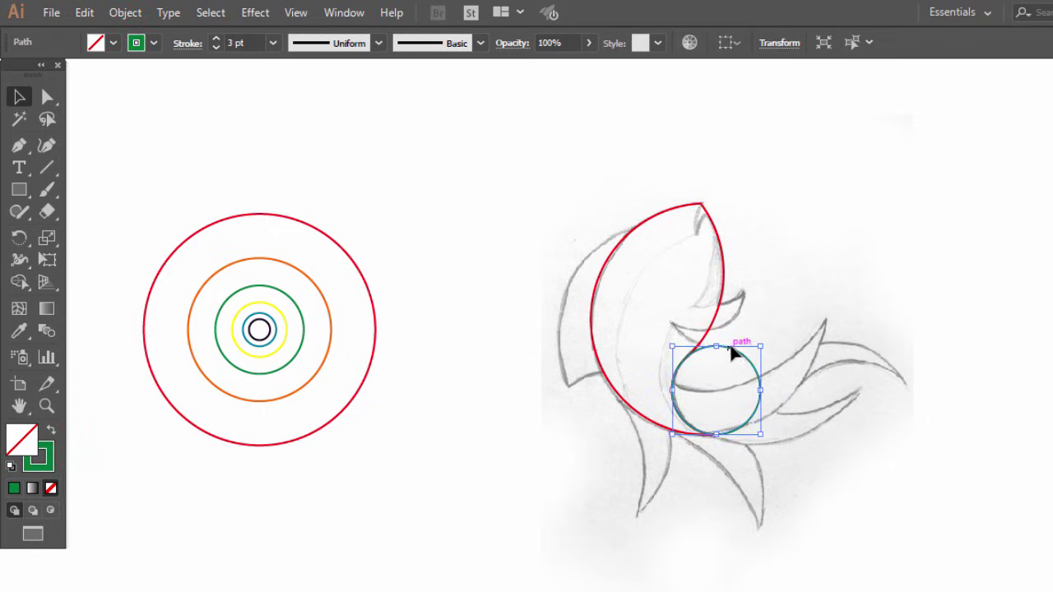
key("Delete")
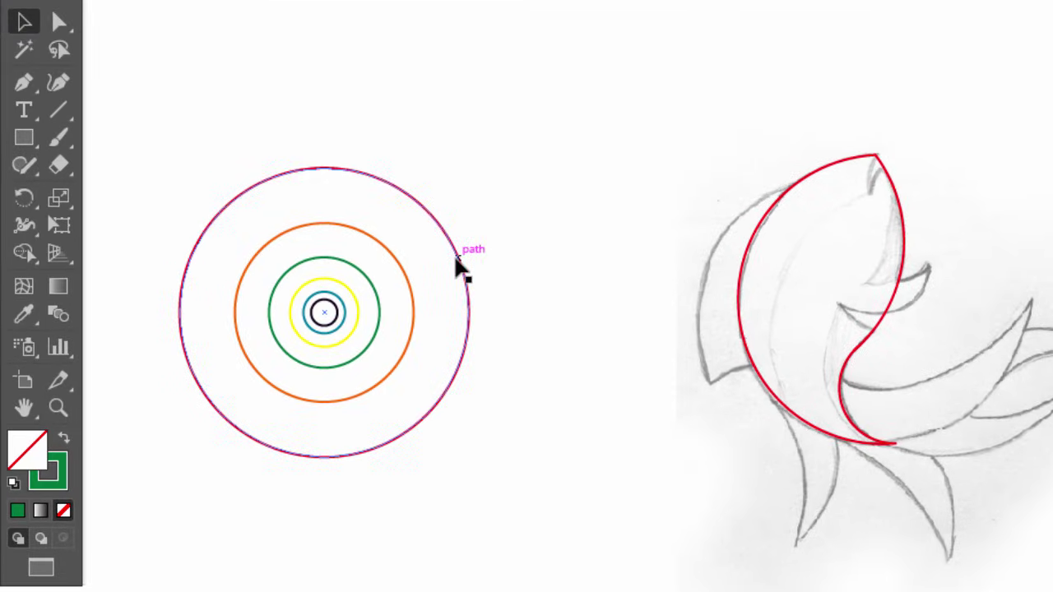
Step: Swap the body shape's fill and stroke so it has a solid red fill with no outline
left_click(775, 207)
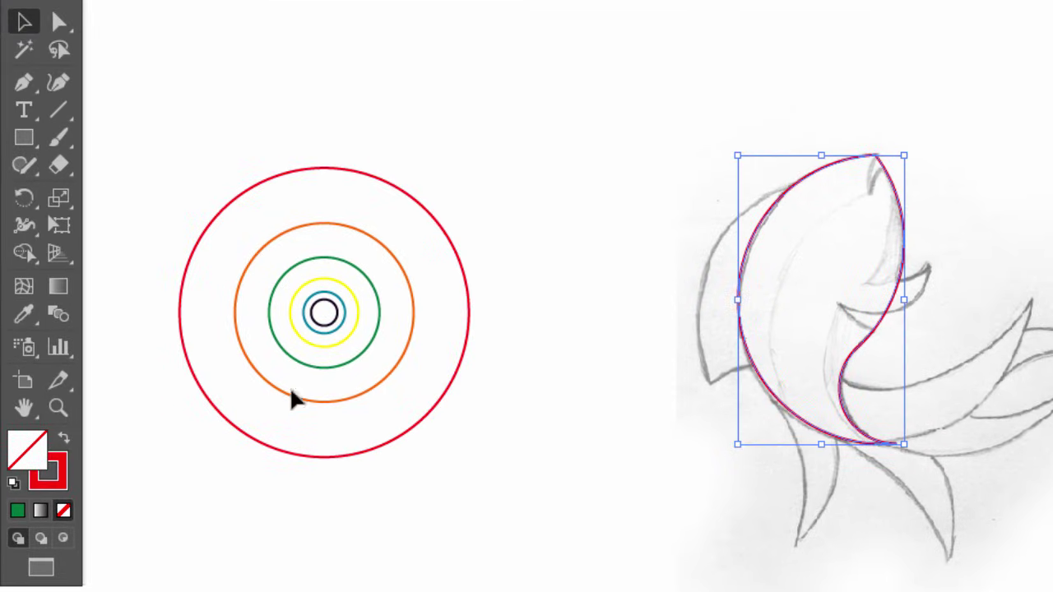
left_click(64, 442)
left_click(759, 543)
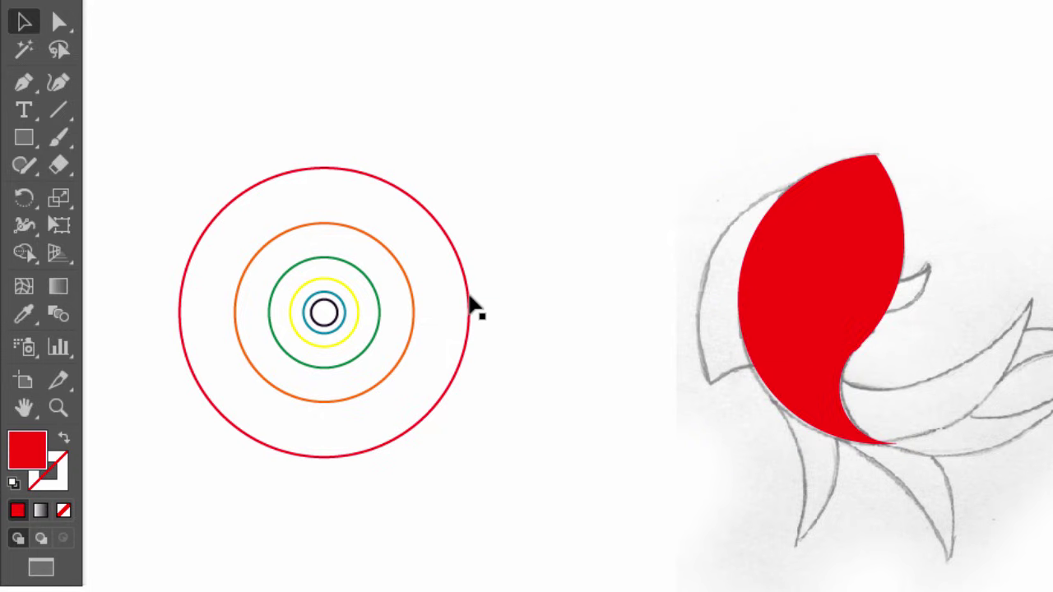
Step: Copy two red circles onto the upper and lower edges of the tail section and build the crescent beside the body with Shape Builder
left_click_drag(473, 307, 783, 272)
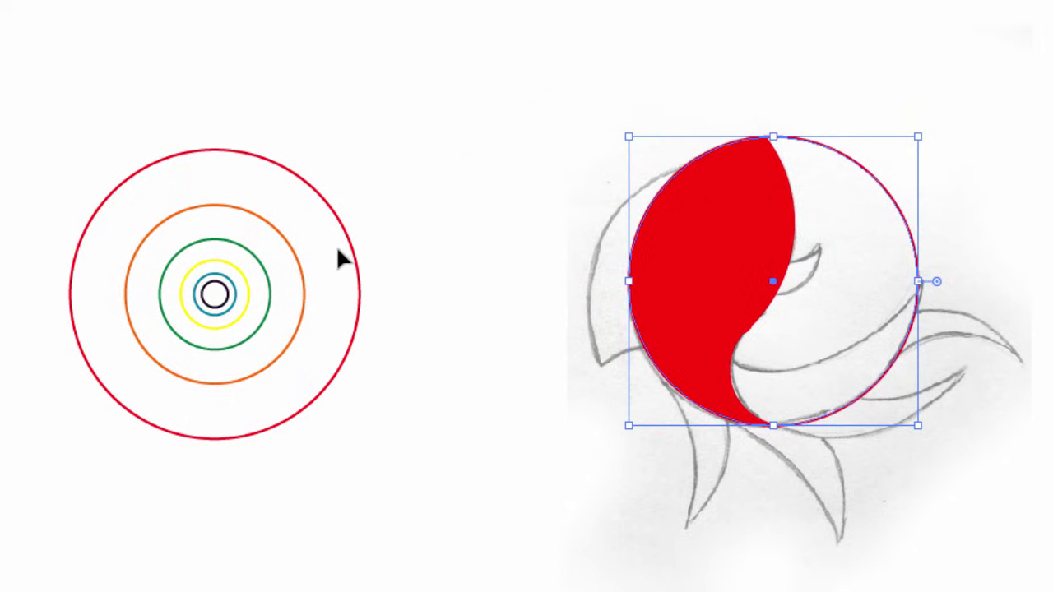
left_click_drag(352, 247, 927, 186)
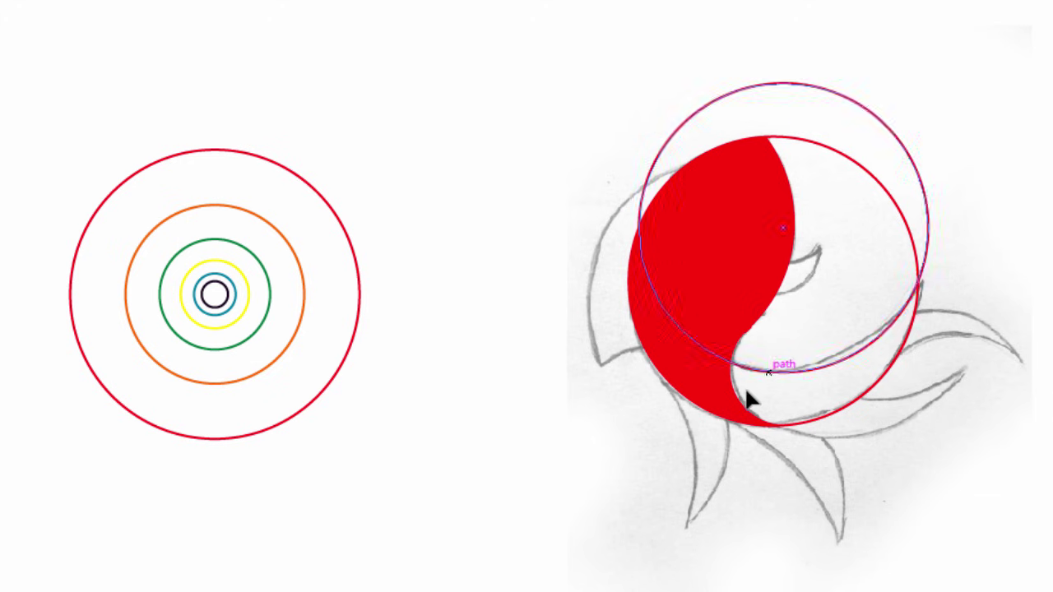
left_click_drag(1020, 221, 643, 448)
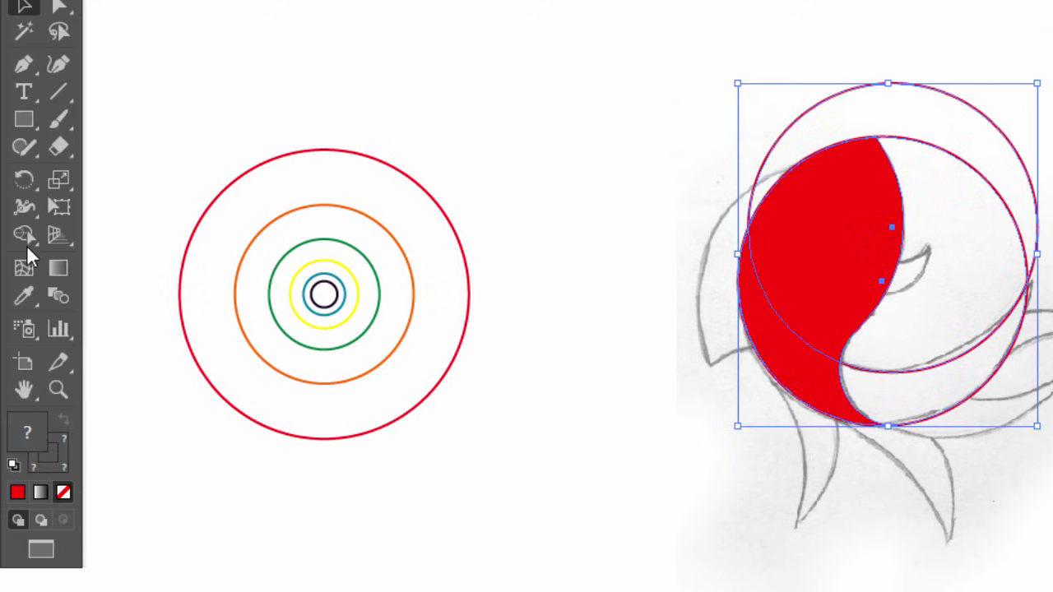
left_click(26, 245)
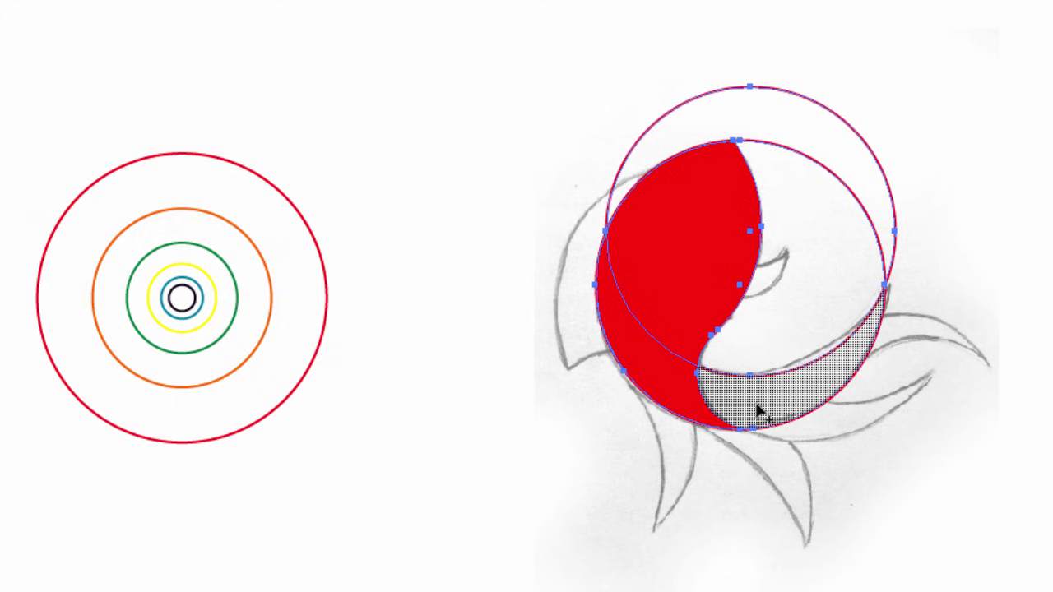
left_click_drag(779, 399, 827, 373)
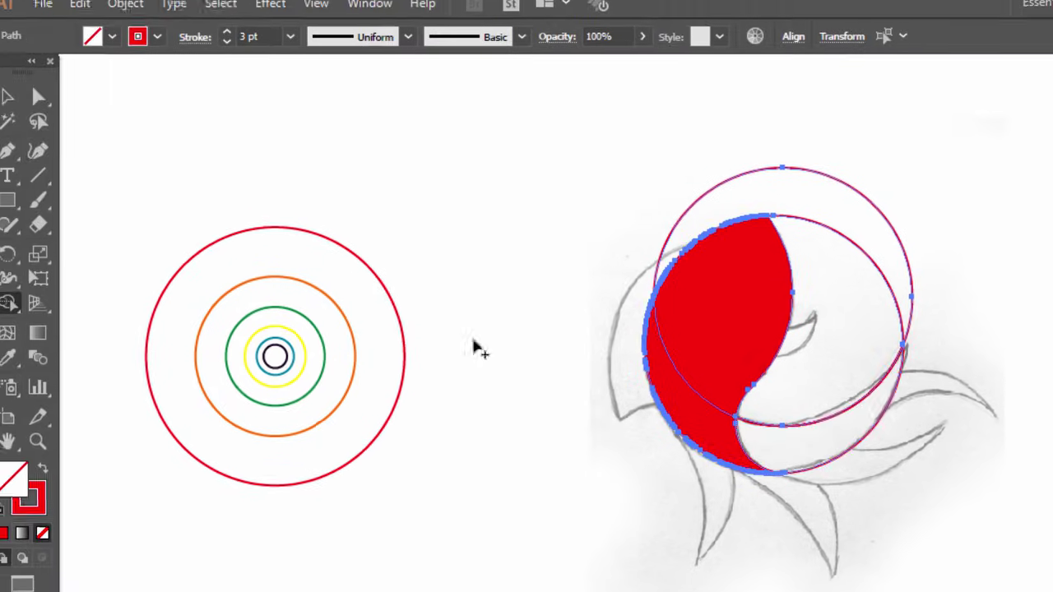
left_click(8, 97)
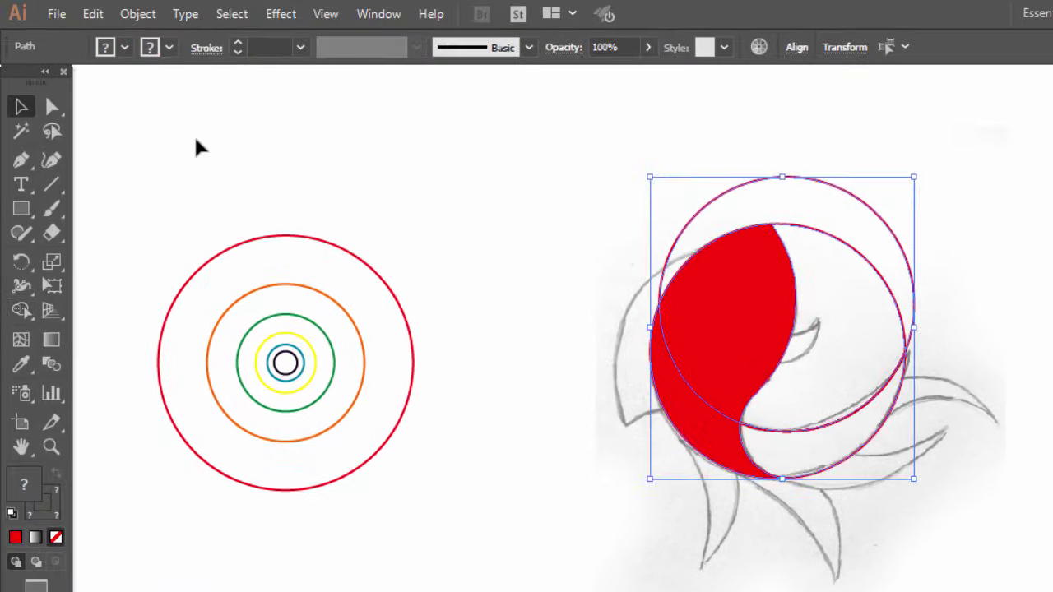
left_click(182, 134)
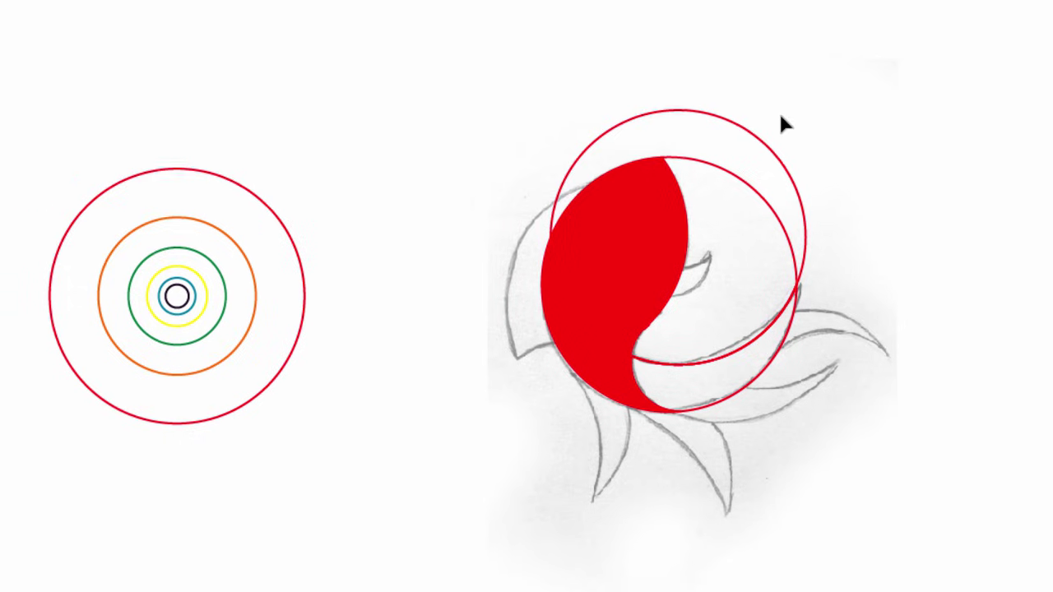
Step: Delete the two leftover red circles and swap the tail crescent's fill and stroke so it is solid red
left_click_drag(782, 117, 739, 213)
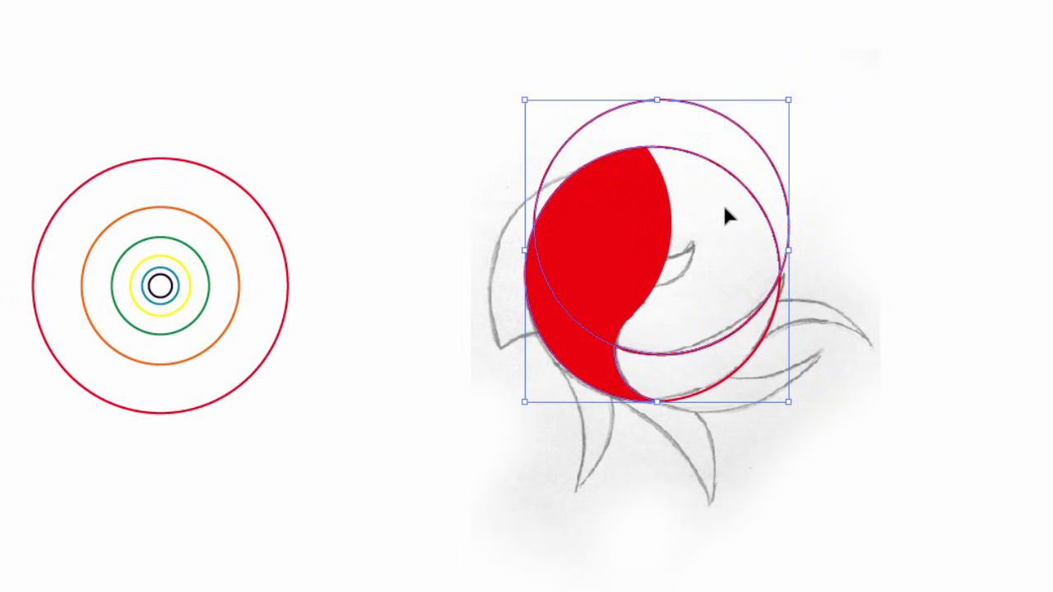
key("Delete")
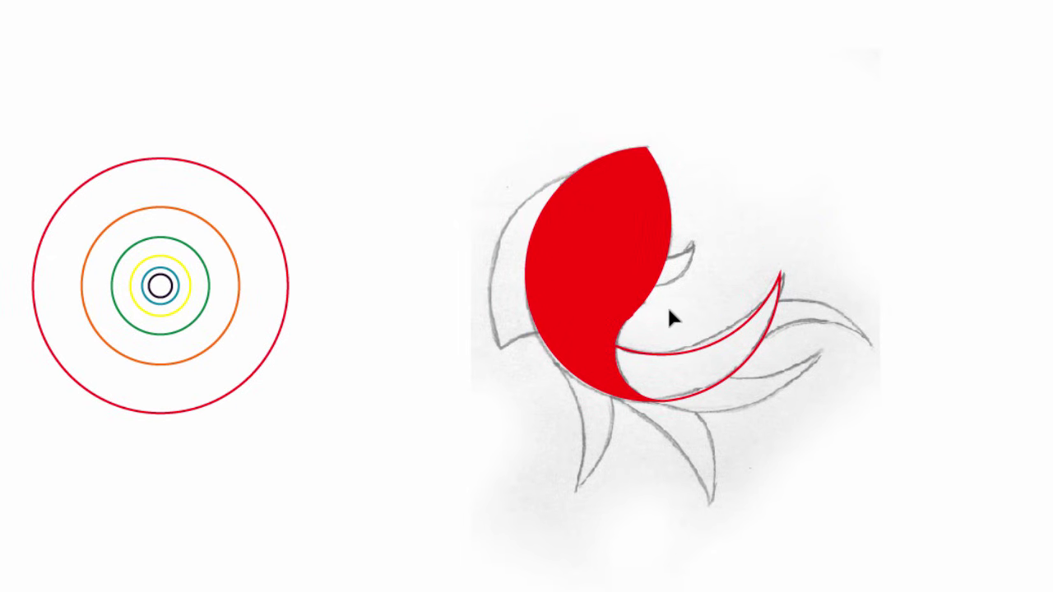
left_click(643, 355)
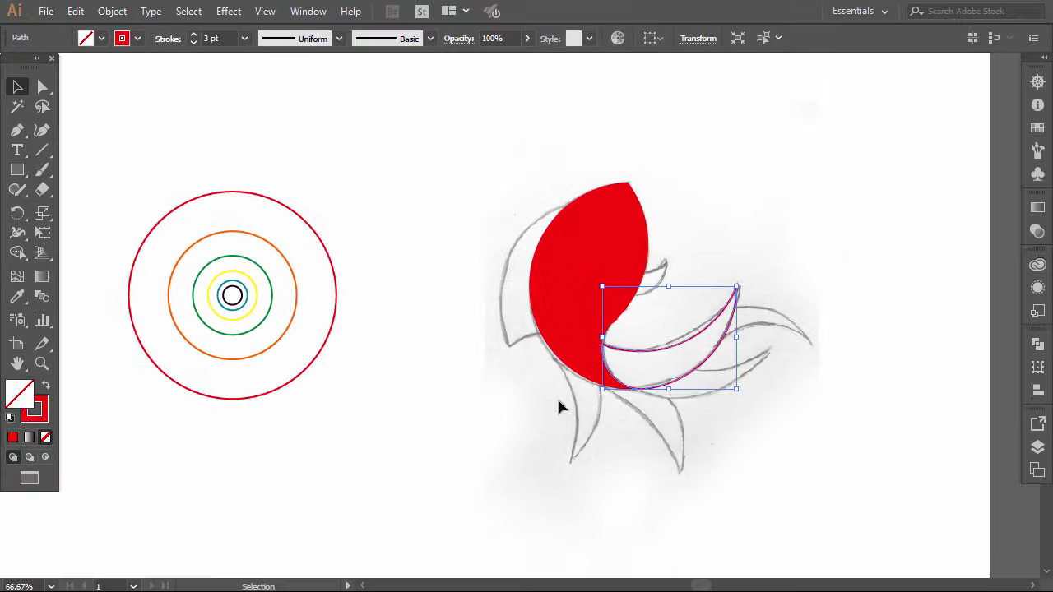
left_click(45, 387)
left_click(469, 471)
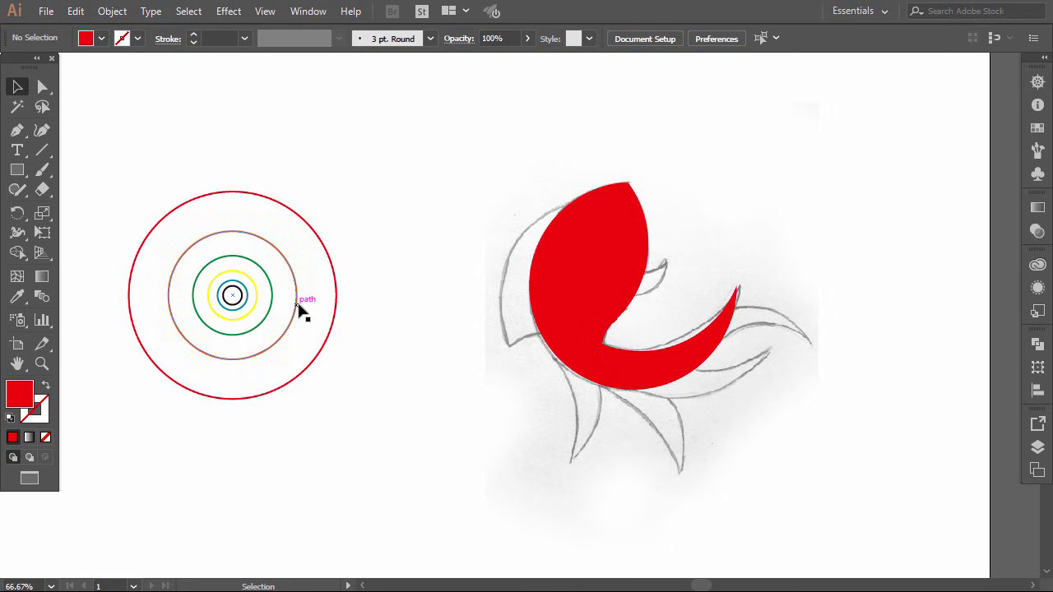
Step: Copy the largest red circle onto the outer edge of the leftmost lower fin in the sketch
left_click_drag(337, 294, 584, 421)
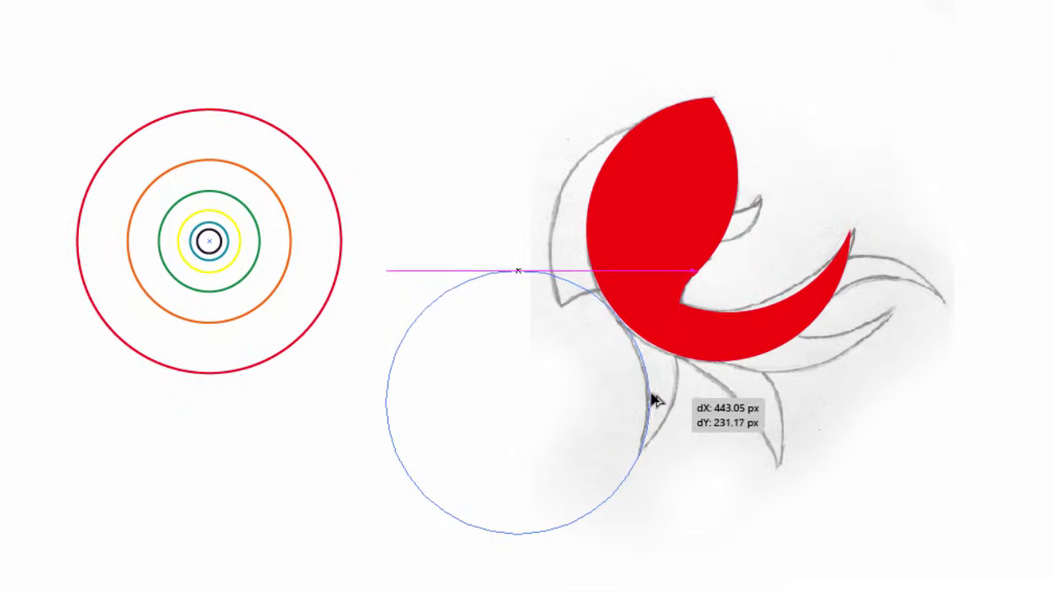
left_click_drag(652, 394, 651, 399)
left_click(688, 432)
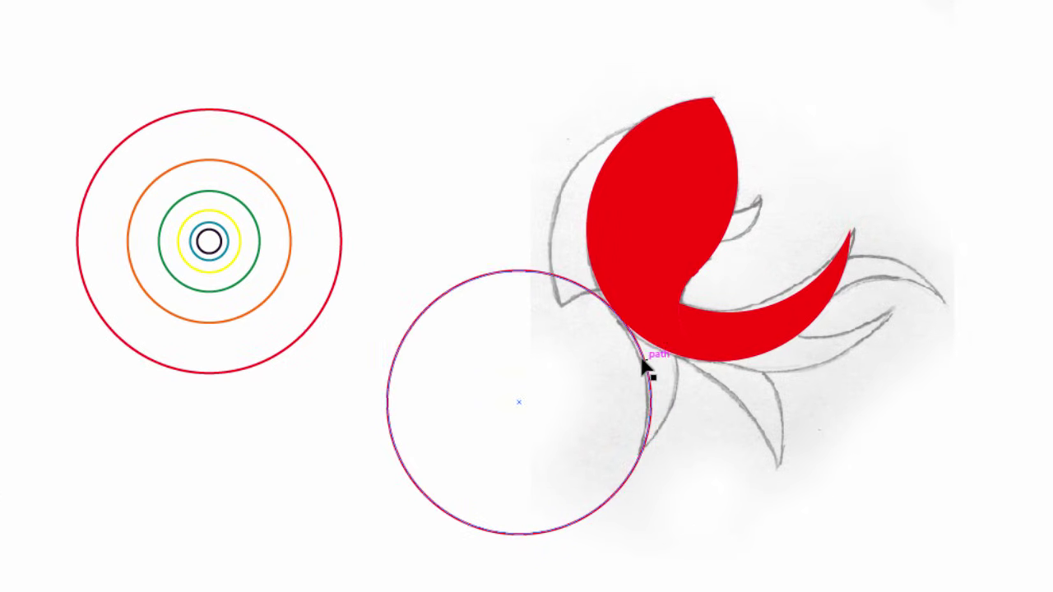
Step: Check the copied red circle in outline view and nudge it until it just touches the body's curve
scroll(637, 341, "up", 4)
scroll(593, 276, "down", 2)
key("ctrl+y")
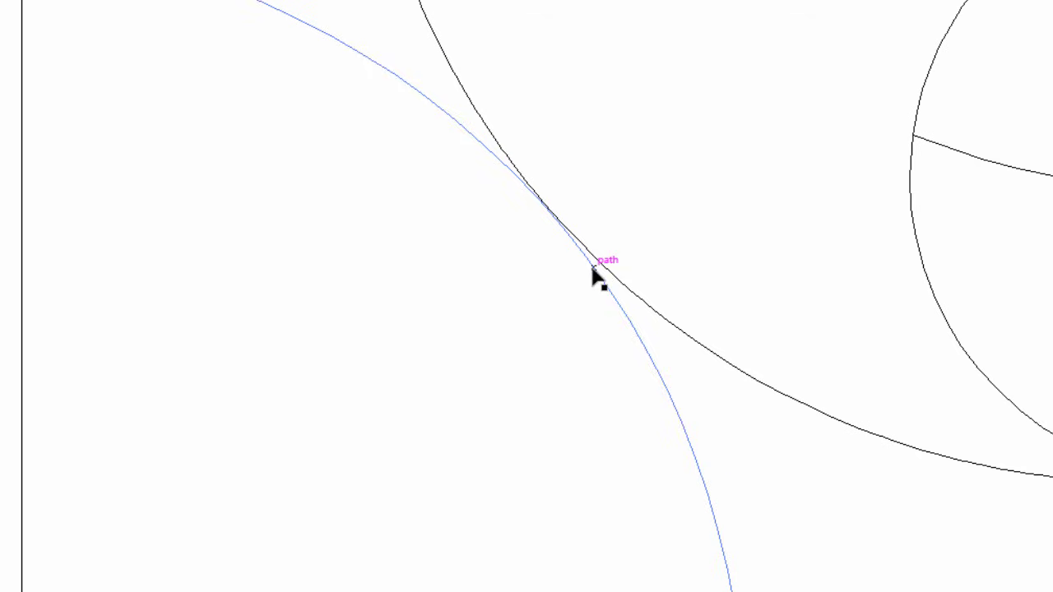
scroll(539, 211, "up", 6)
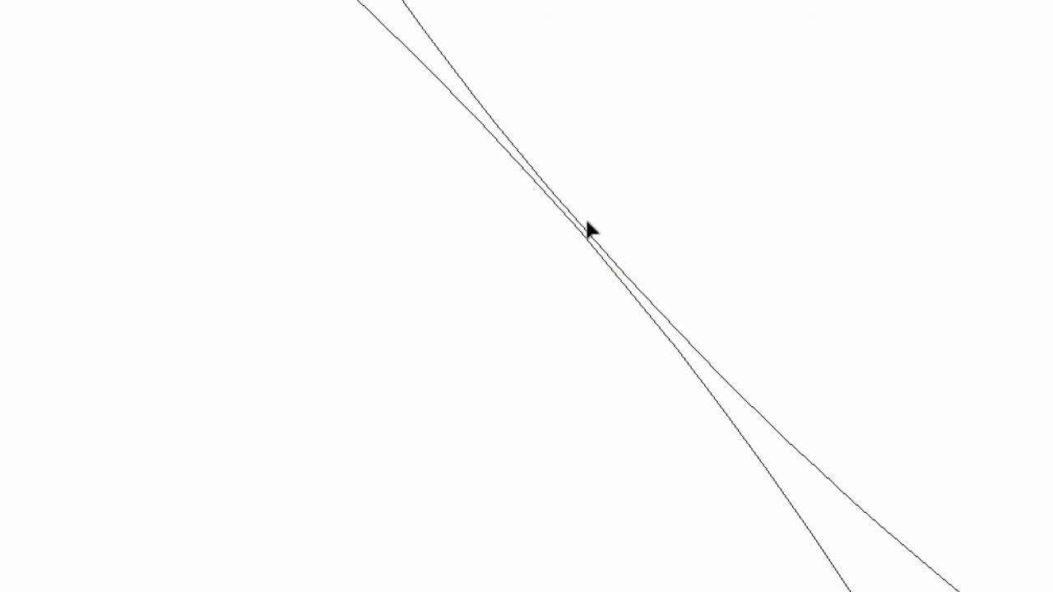
left_click_drag(539, 226, 521, 255)
scroll(522, 254, "down", 5)
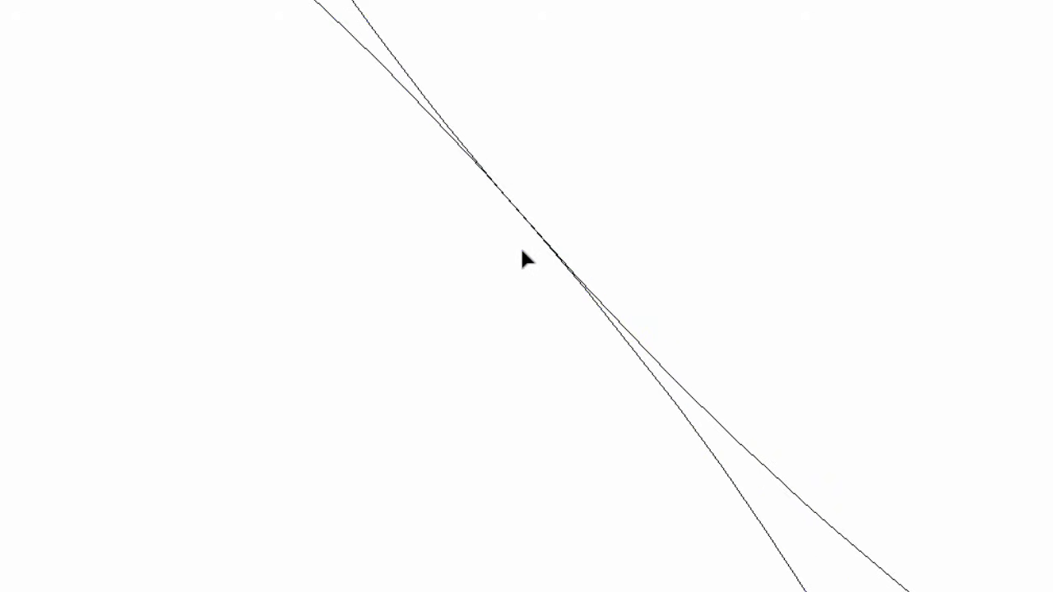
scroll(522, 257, "down", 4)
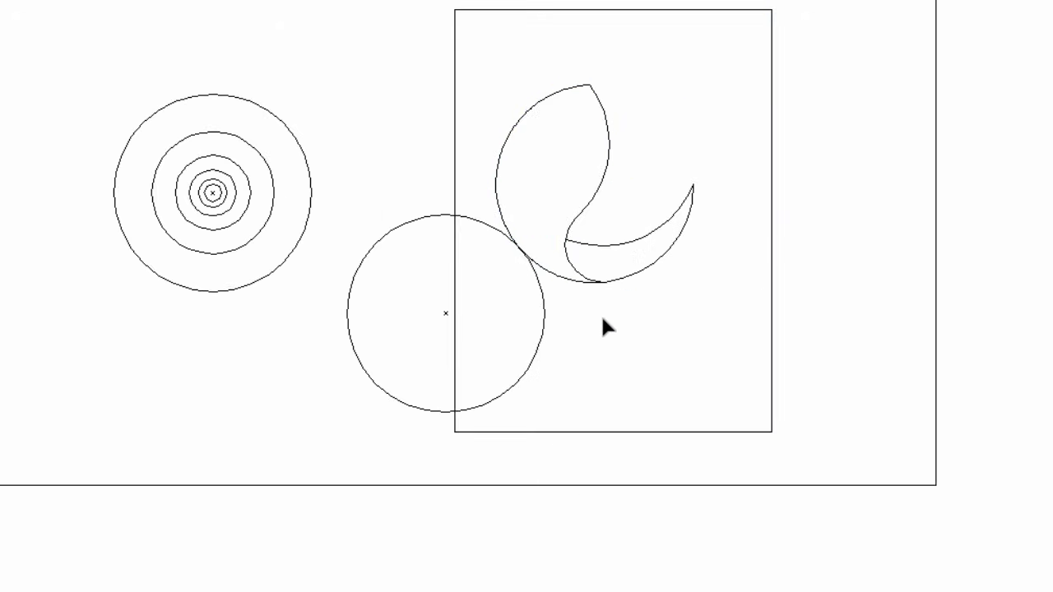
scroll(501, 283, "left", 4)
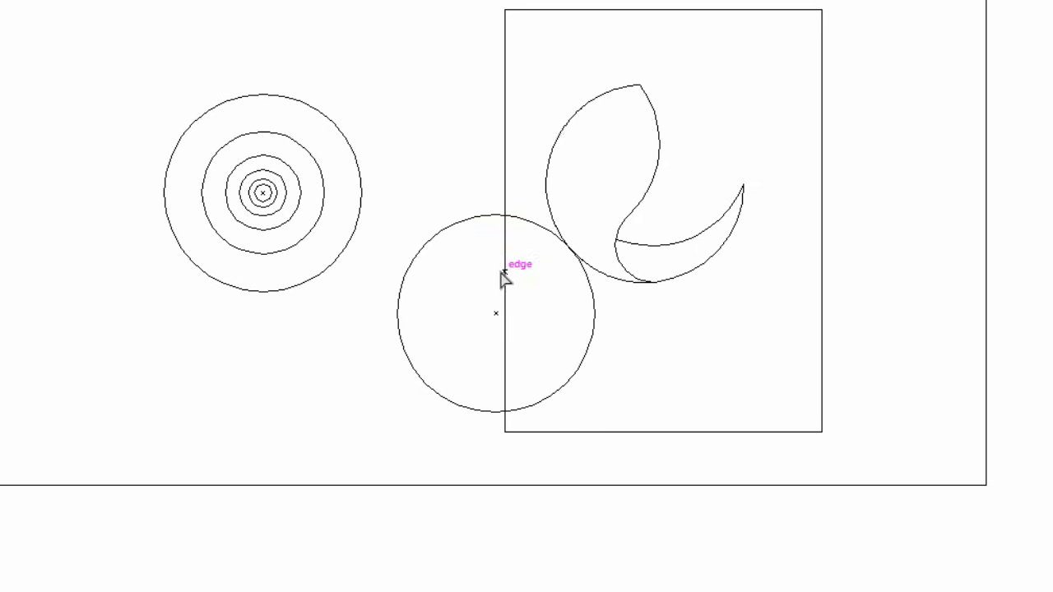
scroll(698, 275, "up", 2)
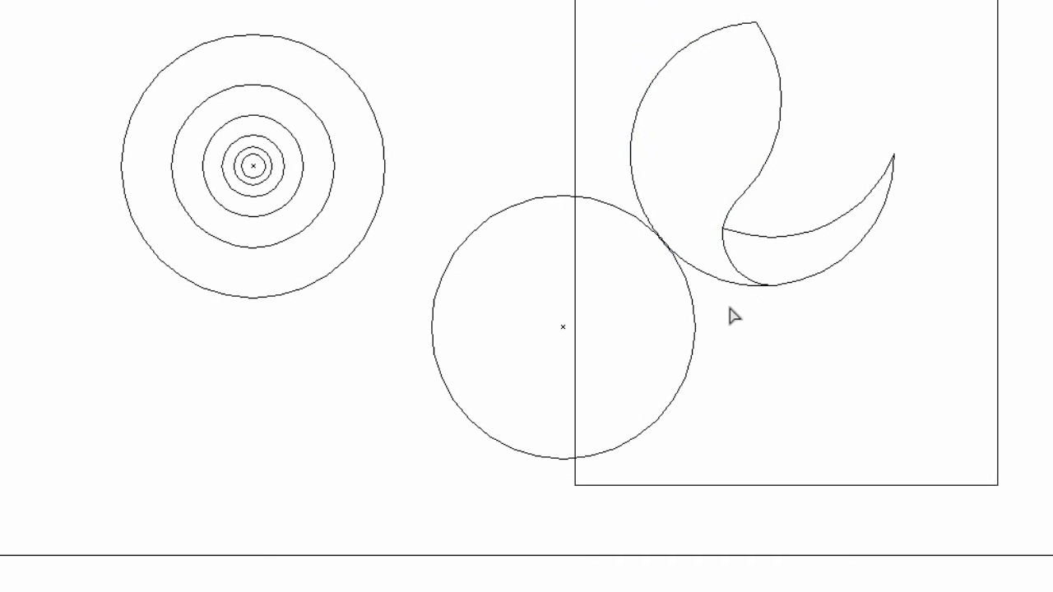
key("ctrl+y")
scroll(728, 304, "up", 2)
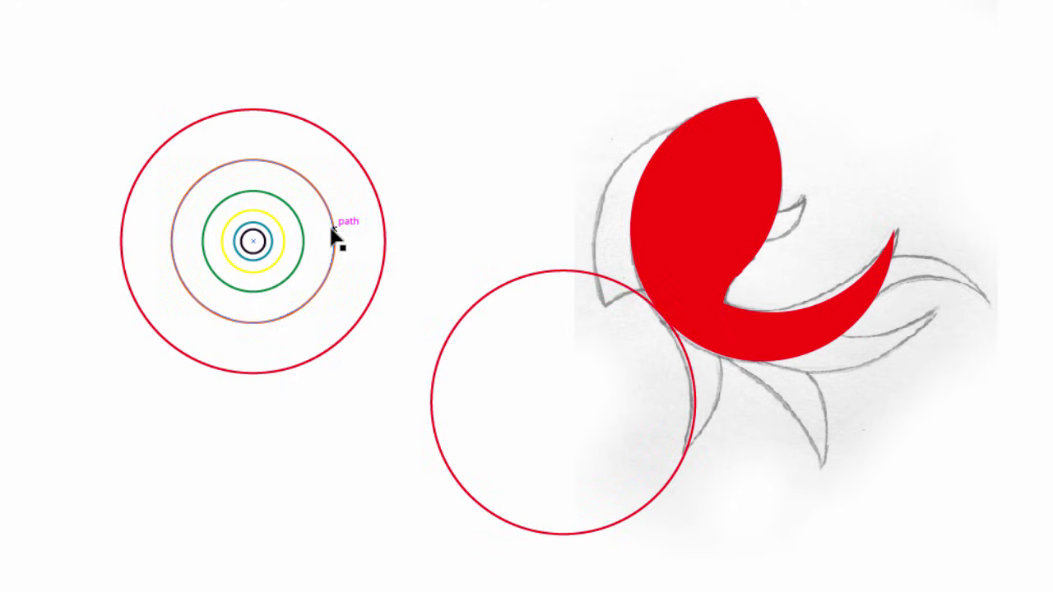
Step: Copy the orange circle onto the inner edge of the leftmost lower fin and build the fin's region with Shape Builder
left_click_drag(338, 234, 723, 375)
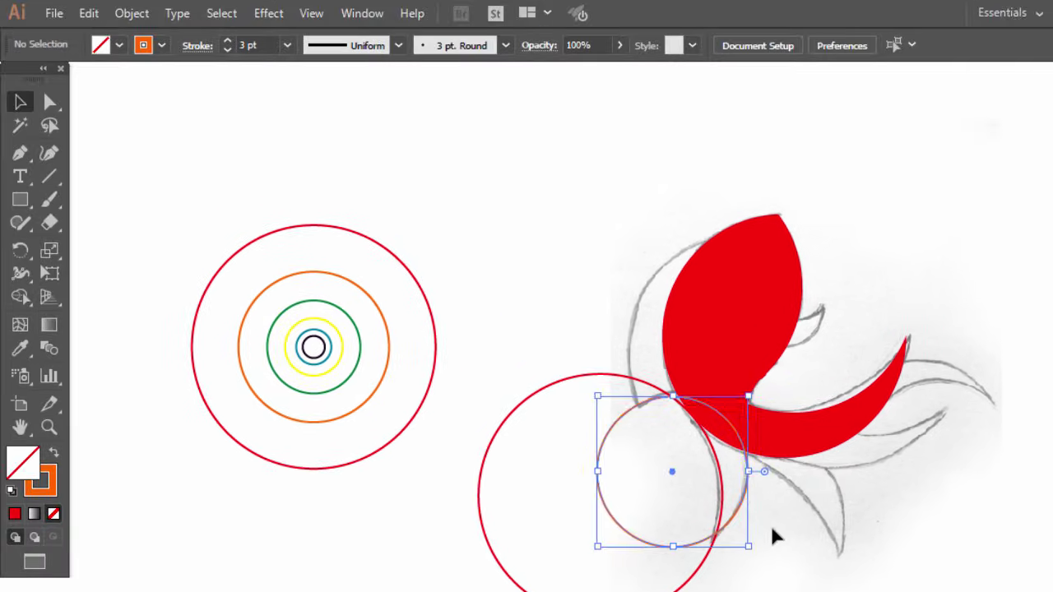
left_click(776, 537)
left_click_drag(746, 545, 671, 386)
left_click(30, 214)
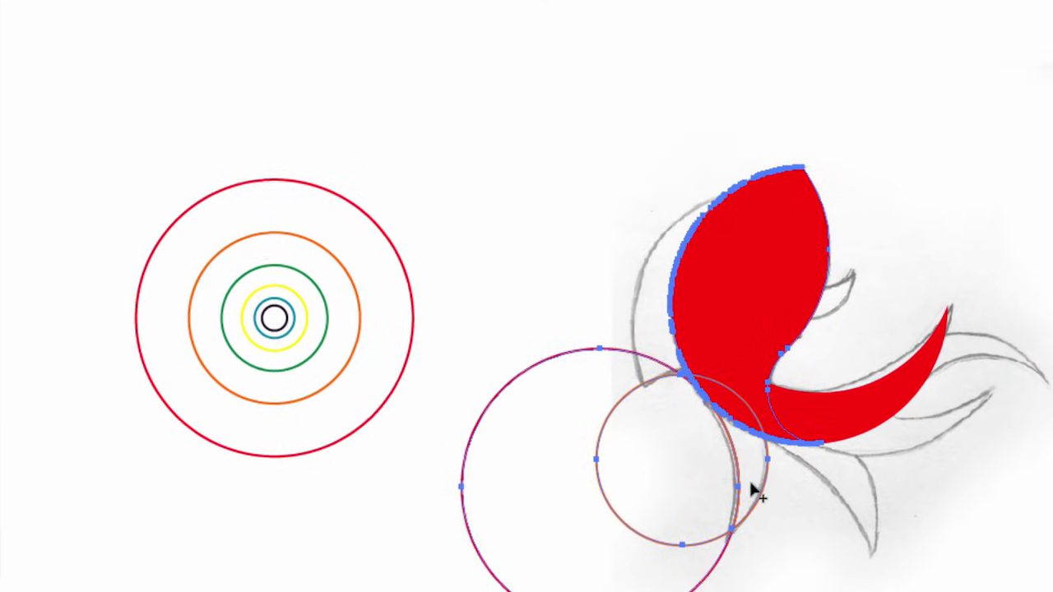
left_click(20, 107)
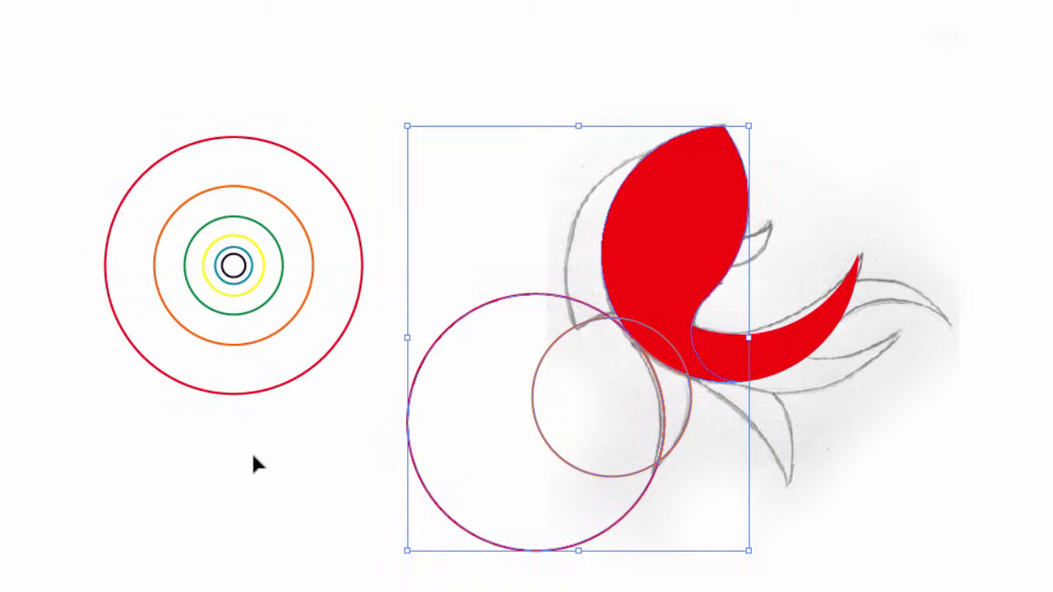
Step: Delete the leftover red and orange circles and swap the first lower fin's fill and stroke so it is solid orange
left_click(316, 473)
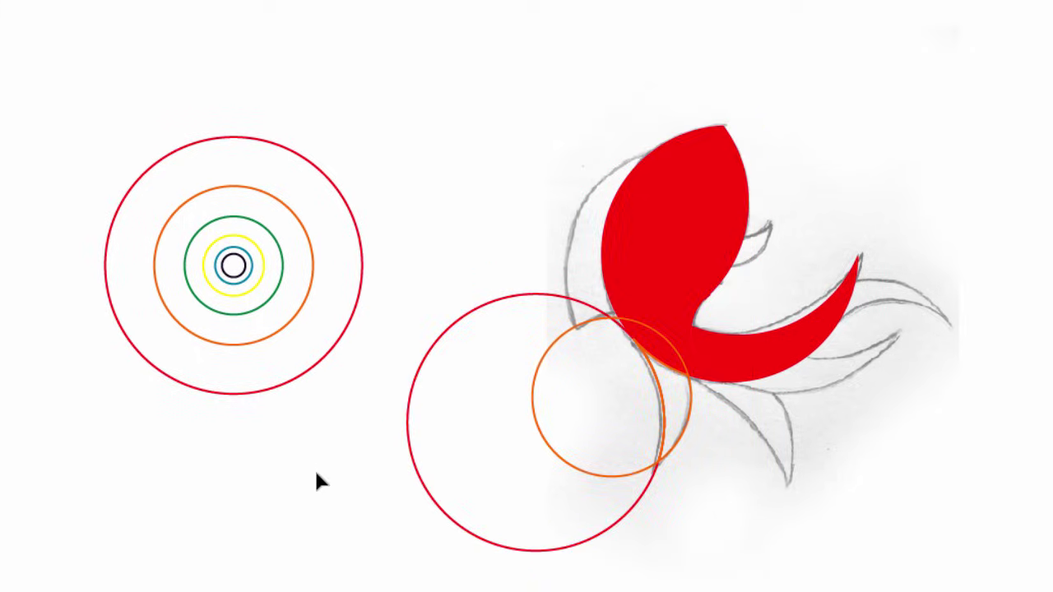
left_click_drag(443, 477, 581, 426)
key("Delete")
key("Delete")
left_click(670, 424)
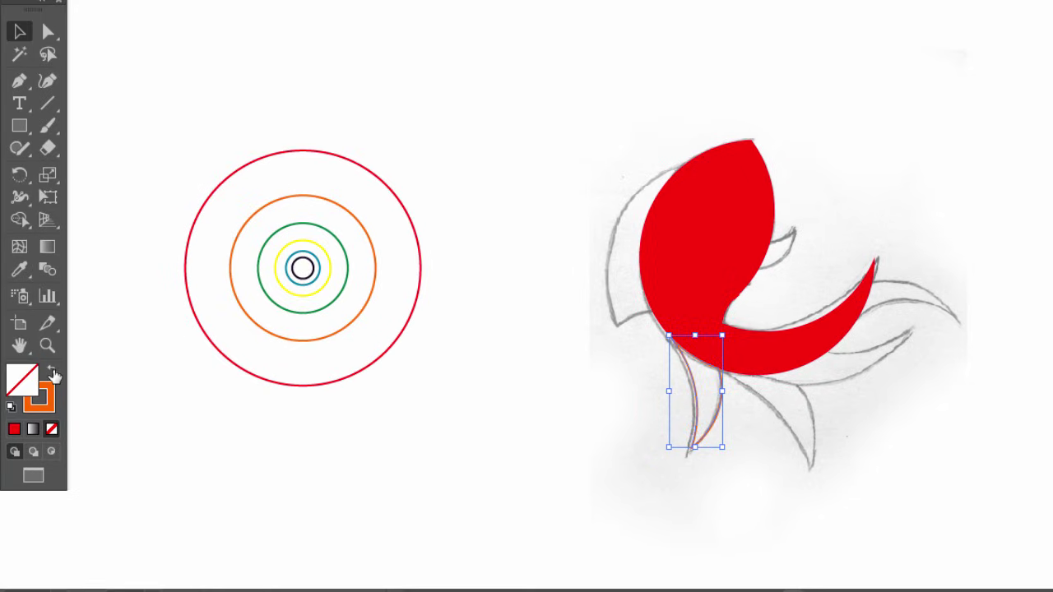
left_click(53, 373)
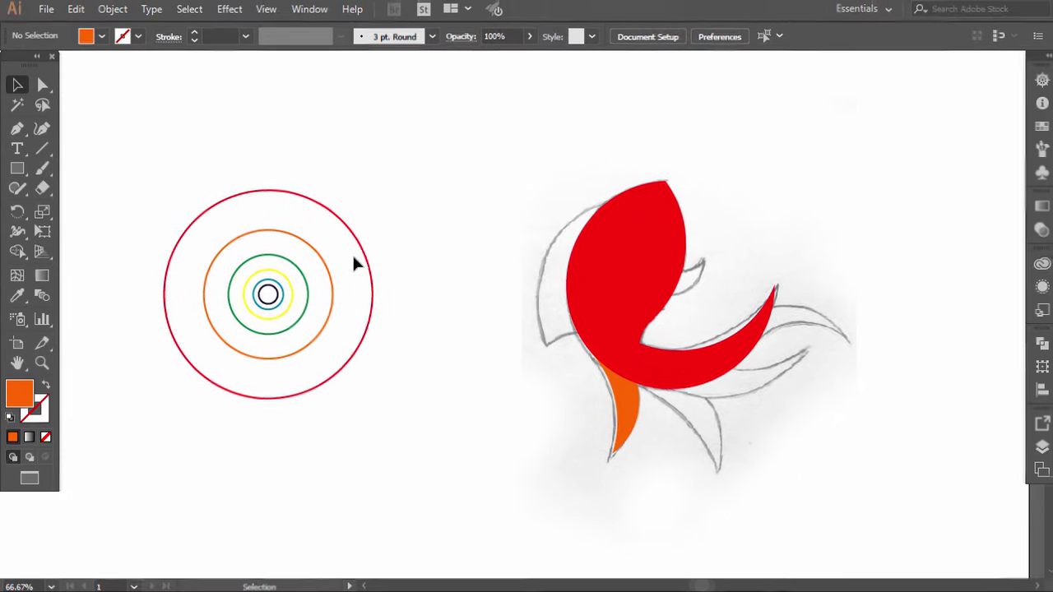
Step: Copy the red circle onto the second lower fin's edge and align it to the body's curve in outline view
key("l")
left_click_drag(404, 234, 556, 252)
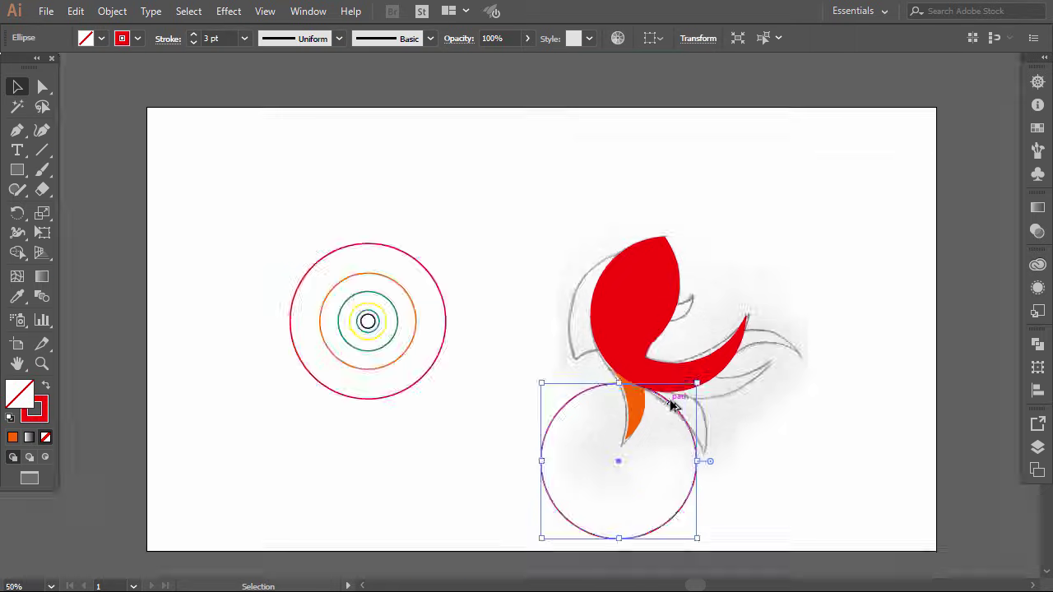
scroll(671, 401, "up", 2)
scroll(670, 401, "down", 3)
left_click_drag(663, 321, 672, 330)
scroll(636, 317, "up", 4)
key("ctrl+y")
scroll(589, 268, "up", 2)
left_click_drag(586, 263, 586, 252)
scroll(594, 284, "down", 7)
key("ctrl+y")
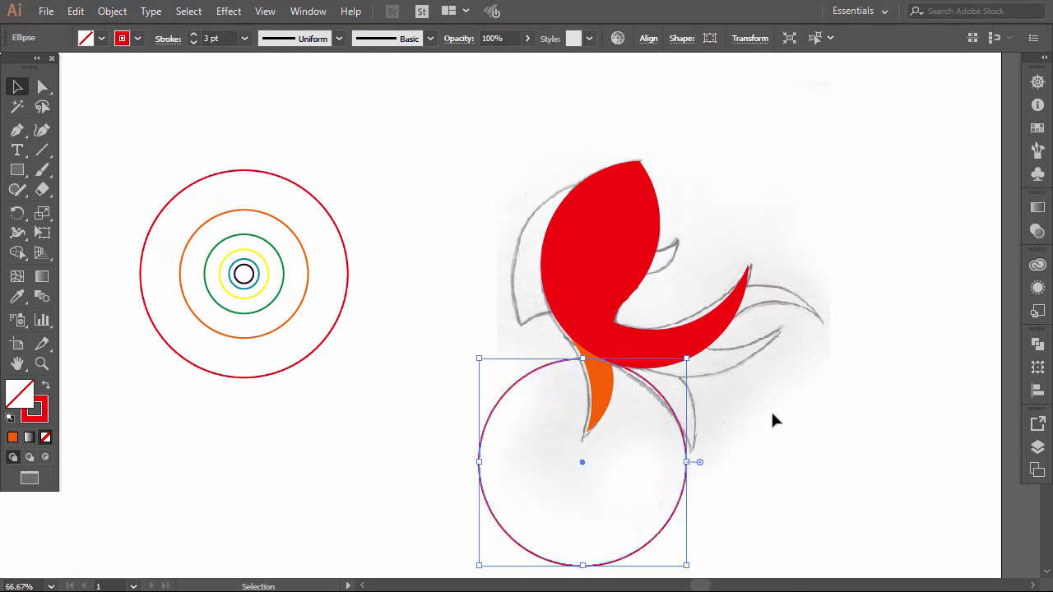
Step: Copy the orange circle onto the second lower fin's other edge and build the fin's region with Shape Builder
left_click(771, 411)
left_click_drag(292, 226, 679, 366)
left_click(626, 368, "shift")
left_click(590, 334, "shift")
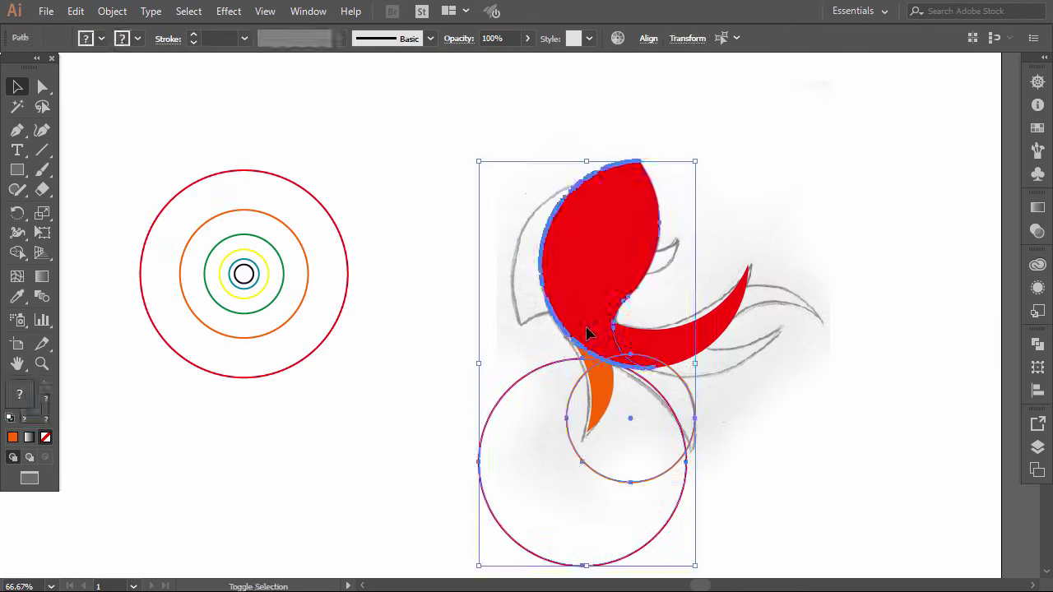
left_click_drag(729, 444, 609, 350)
key("shift+m")
left_click(661, 387)
Step: Delete the leftover circles around the second lower fin and swap the fin's fill and stroke
left_click(16, 86)
left_click(442, 463)
left_click(481, 470)
key("Delete")
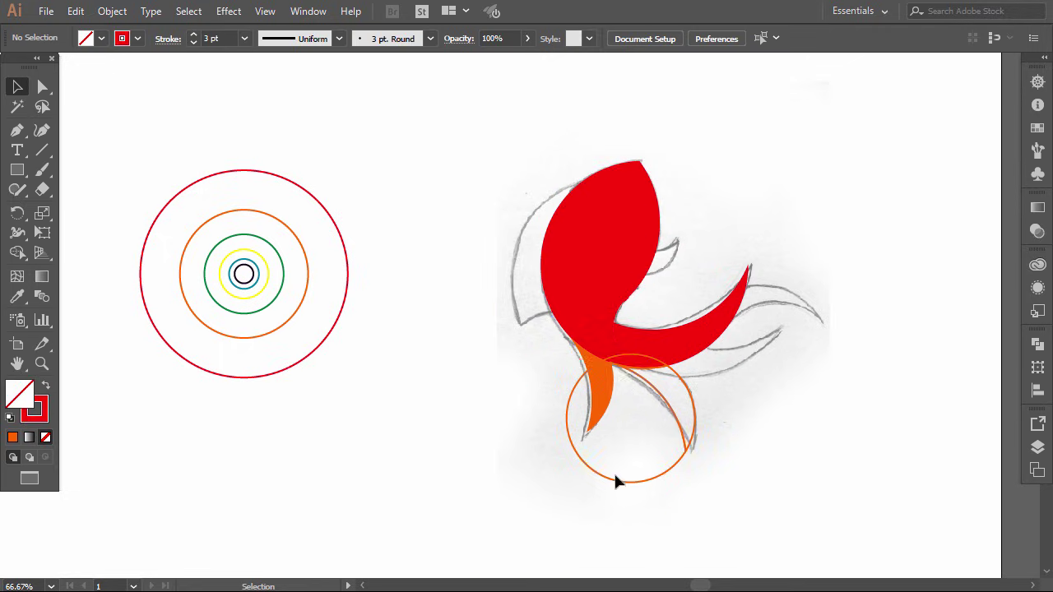
left_click(46, 385)
left_click(660, 368)
left_click(683, 393)
key("shift+x")
left_click(702, 395)
Step: Copy a red circle onto the lower edge and an orange circle onto the upper edge of the third fin below the tail
mouse_move(192, 188)
left_mouse_down()
mouse_move(645, 198)
mouse_move(644, 188)
left_mouse_up()
scroll(753, 359, "up", 1)
left_click_drag(738, 370, 736, 363)
left_click(609, 380)
scroll(600, 377, "down", 1)
scroll(461, 345, "left", 3)
left_click_drag(332, 300, 796, 336)
scroll(792, 356, "up", 1)
left_click(795, 345)
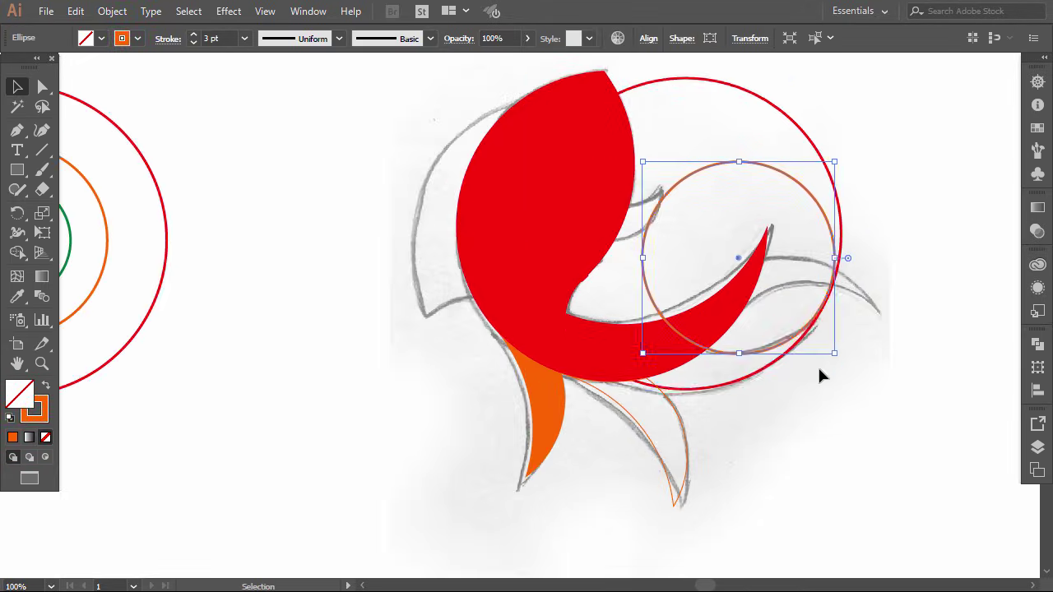
Step: Shift the orange circle in outline view so it meets the red circle at the third fin's tip
key("ctrl+y")
scroll(831, 301, "up", 6)
left_click_drag(802, 287, 807, 287)
scroll(822, 306, "down", 6)
scroll(583, 307, "left", 2)
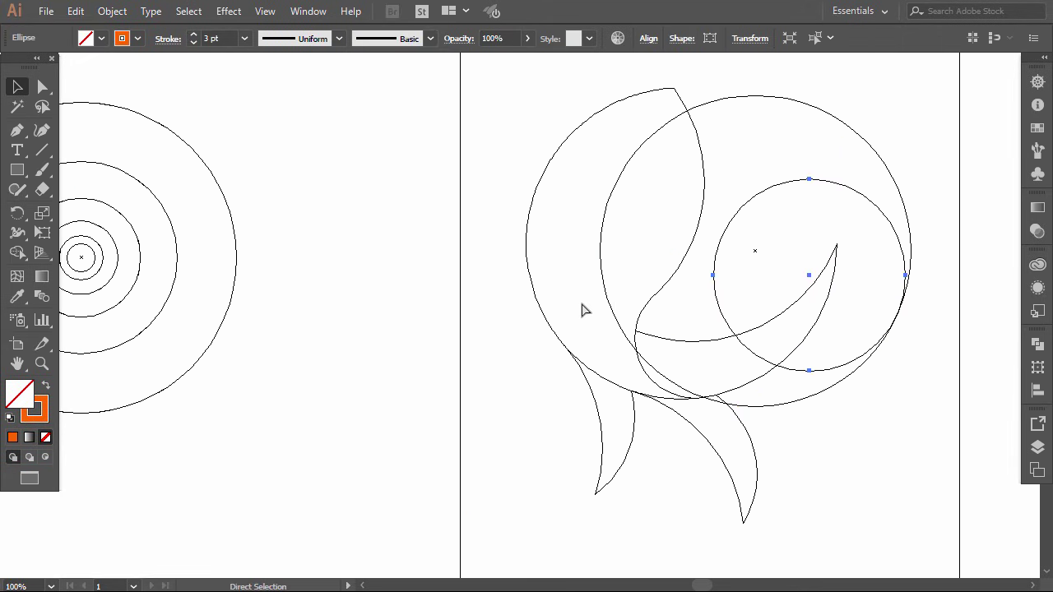
scroll(720, 303, "down", 1)
key("ctrl+y")
Step: Try to build the third fin's region from the two circles and the red tail crescent with Shape Builder
left_click_drag(864, 374, 765, 321)
left_click(17, 252)
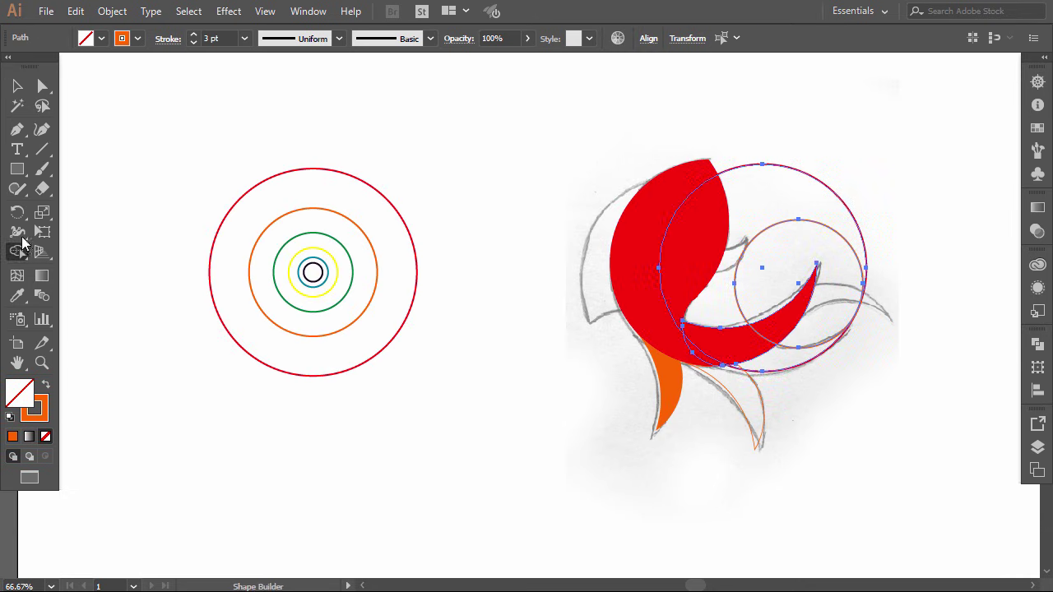
left_click(17, 86)
left_click(16, 252)
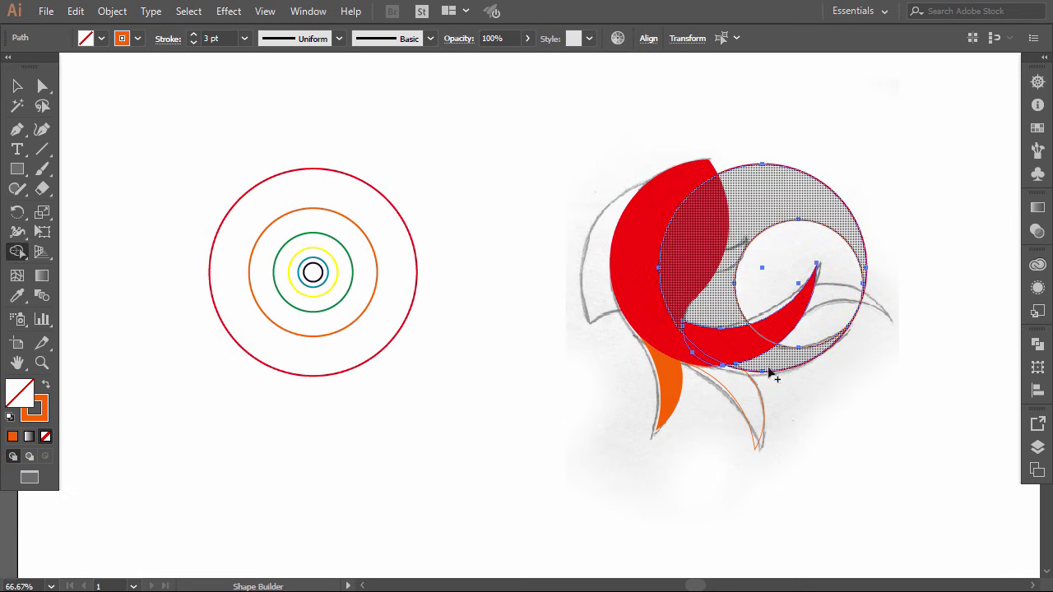
left_click(17, 86)
left_click(732, 393, "shift")
left_click(18, 251)
left_click(17, 87)
left_click(494, 247)
right_click(748, 346)
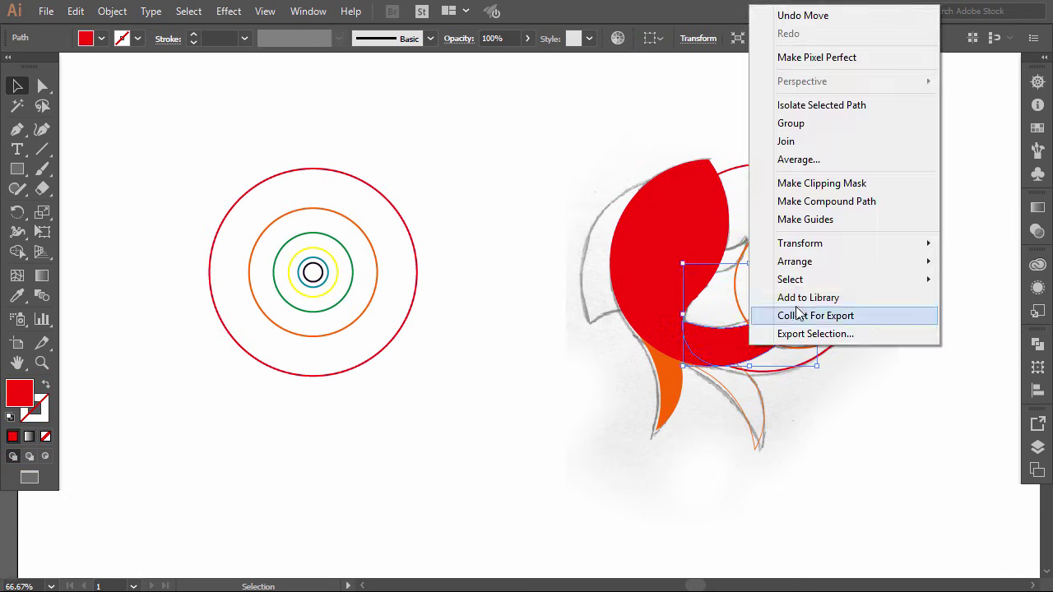
mouse_move(782, 262)
left_click(580, 318)
left_click_drag(889, 165, 580, 405)
key("shift+m")
key("v")
left_click(127, 329)
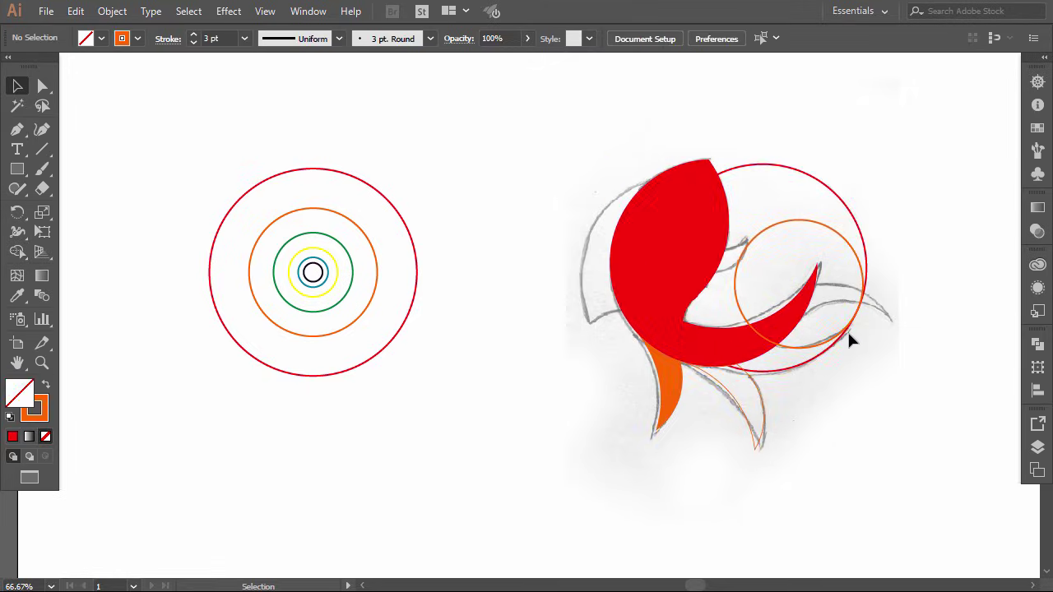
Step: Readjust the orange circle against the red circle at the third fin's tip in outline view
scroll(853, 319, "up", 1)
key("ctrl+y")
scroll(855, 315, "up", 8)
left_click_drag(826, 287, 830, 290)
scroll(828, 289, "down", 4)
scroll(634, 305, "down", 5)
key("ctrl+y")
Step: Select the two circles with the tail crescent and build the third fin's region with Shape Builder
left_click(621, 315, "shift")
left_click(643, 354, "shift")
left_click(17, 252)
left_click(600, 343)
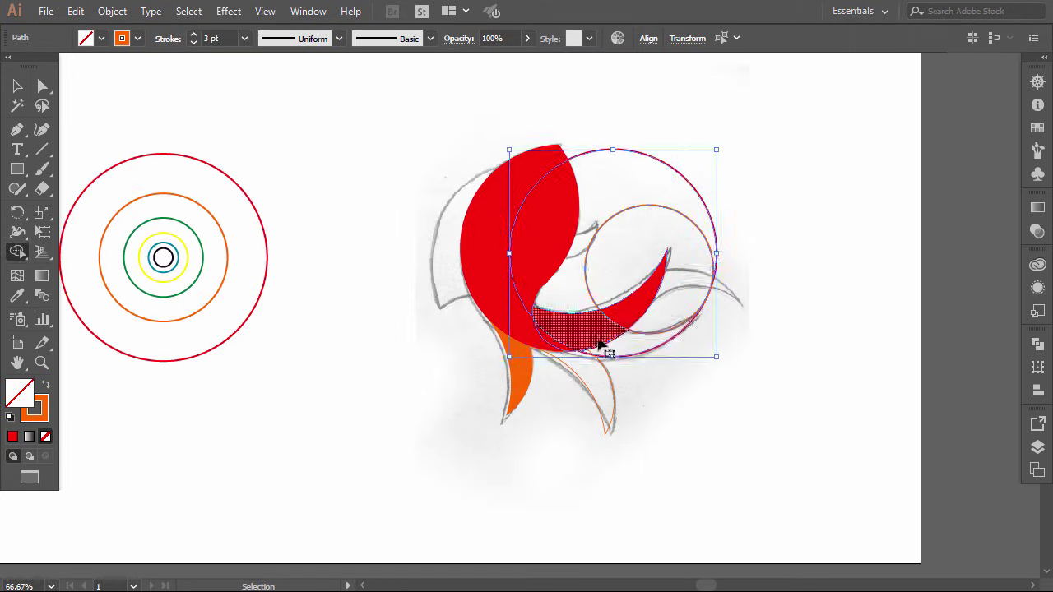
left_click_drag(600, 344, 717, 382)
Step: Delete the leftover red and orange circles around the third fin
key("v")
left_click(773, 199)
key("Delete")
left_click(775, 244)
key("Delete")
Step: Fill the third fin with the first fin's orange using the Eyedropper, and give the second fin a solid orange fill
left_click(786, 376)
key("i")
left_click(638, 415)
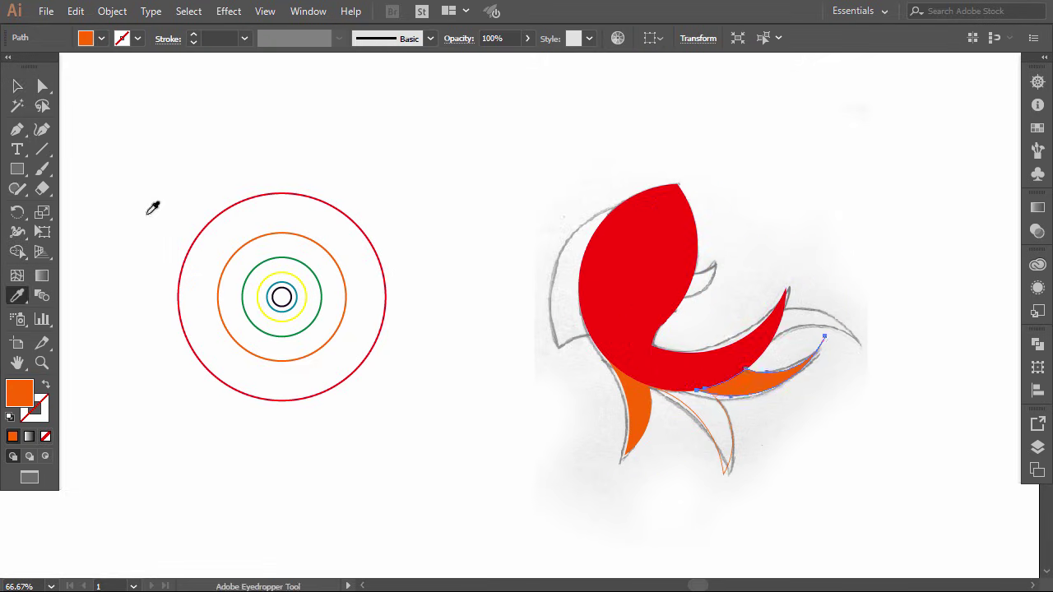
left_click(47, 384)
key("ctrl+shift+a")
Step: Copy two orange circles onto the edges of the uppermost tail fin and build its region with Shape Builder
left_click_drag(292, 238, 879, 352)
key("ctrl+z")
left_click(899, 297)
left_click_drag(899, 298, 774, 362)
key("shift+m")
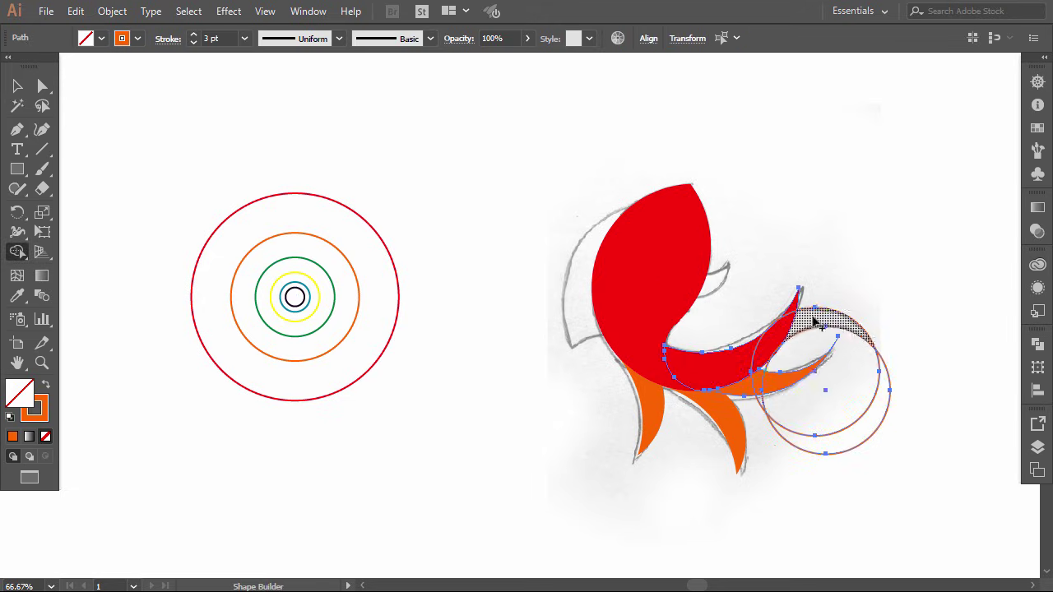
left_click(813, 319)
Step: Delete the leftover orange circles and swap the uppermost tail fin's fill and stroke so it is solid orange
key("v")
left_click_drag(921, 392, 851, 411)
key("Delete")
left_click(823, 311)
left_click(46, 384)
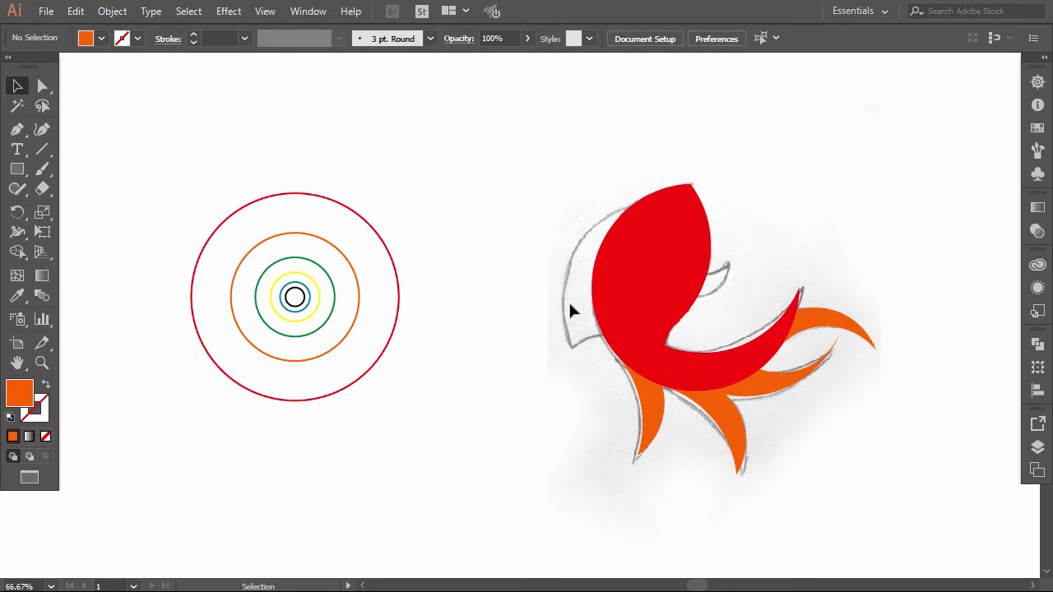
Step: Move the red circle onto the back fin's outer edge and copy it back around the concentric circle set
left_click_drag(350, 211, 711, 226)
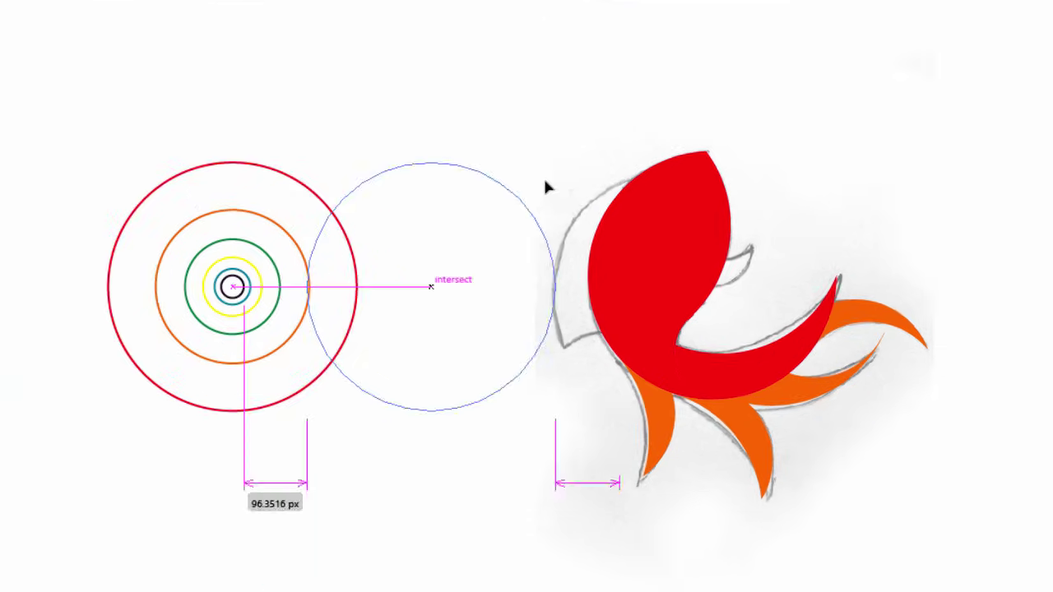
left_click_drag(741, 186, 757, 175)
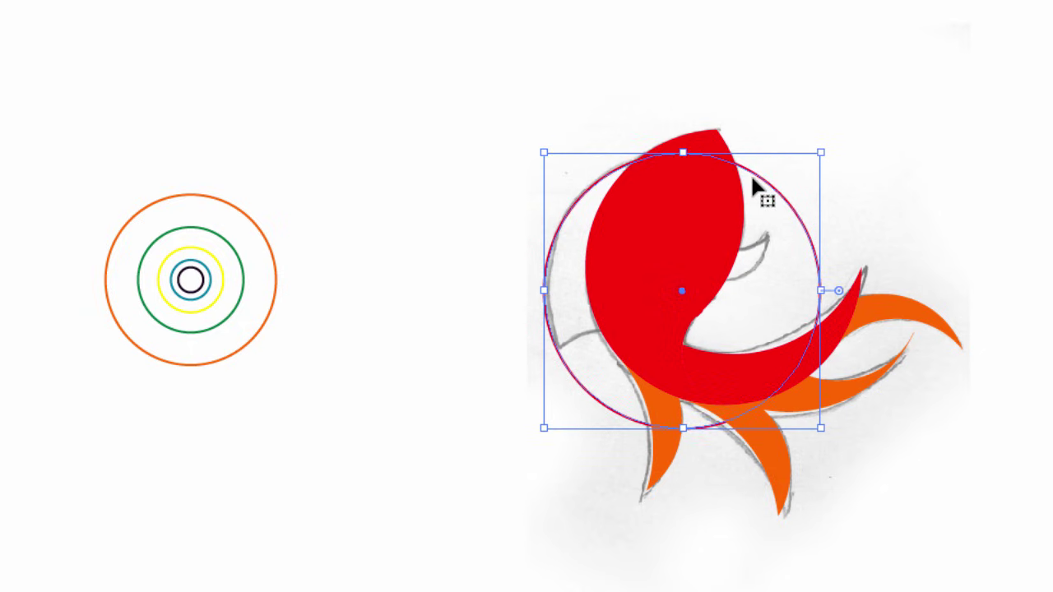
left_click(376, 318)
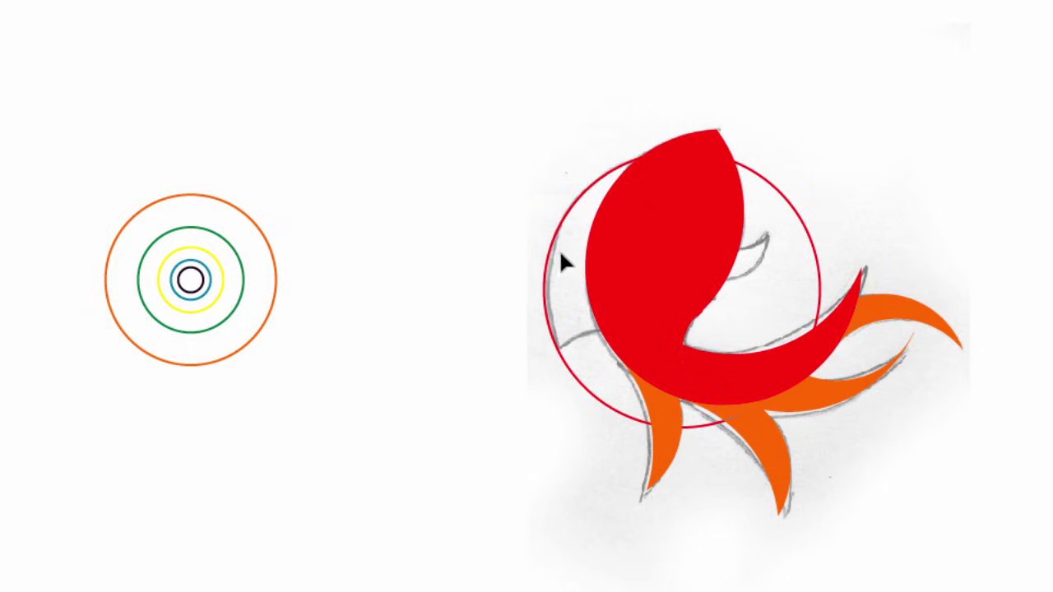
left_click_drag(549, 265, 56, 250)
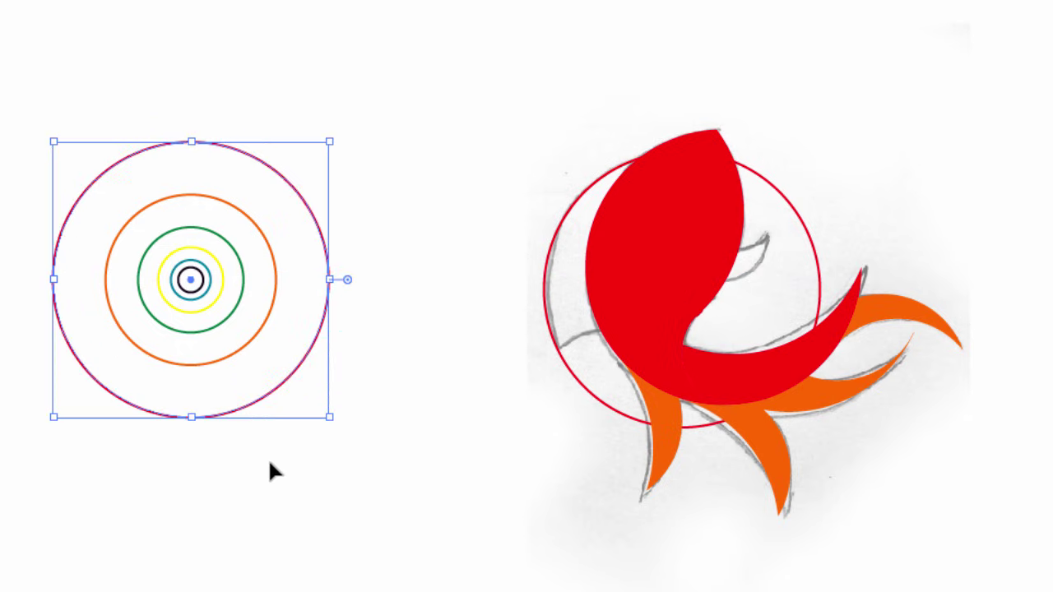
left_click(270, 469)
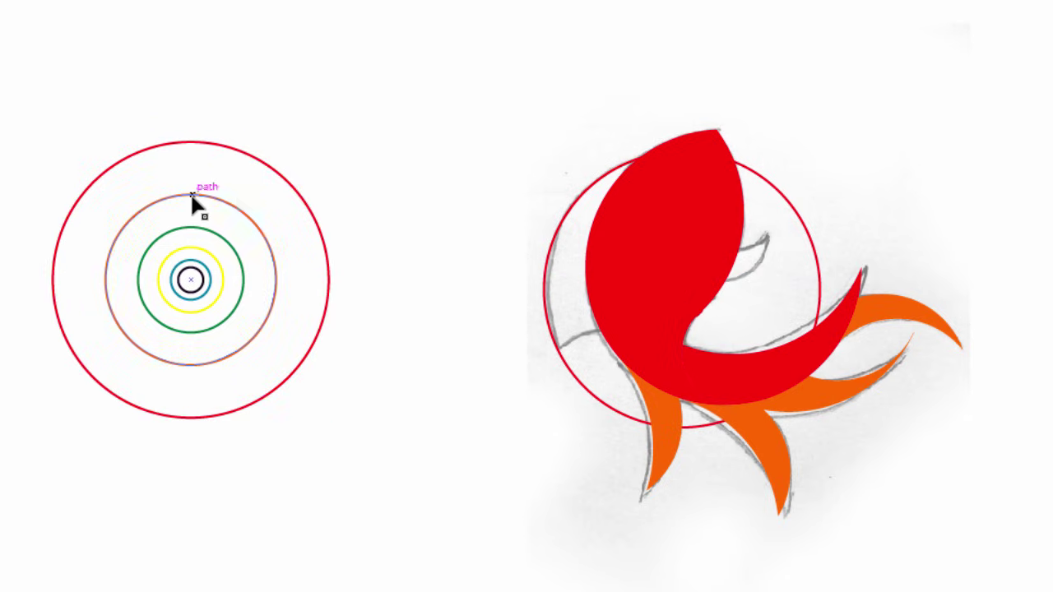
Step: Copy an orange circle onto the back fin's lower edge and build the fin's region with Shape Builder
left_click_drag(191, 198, 612, 334)
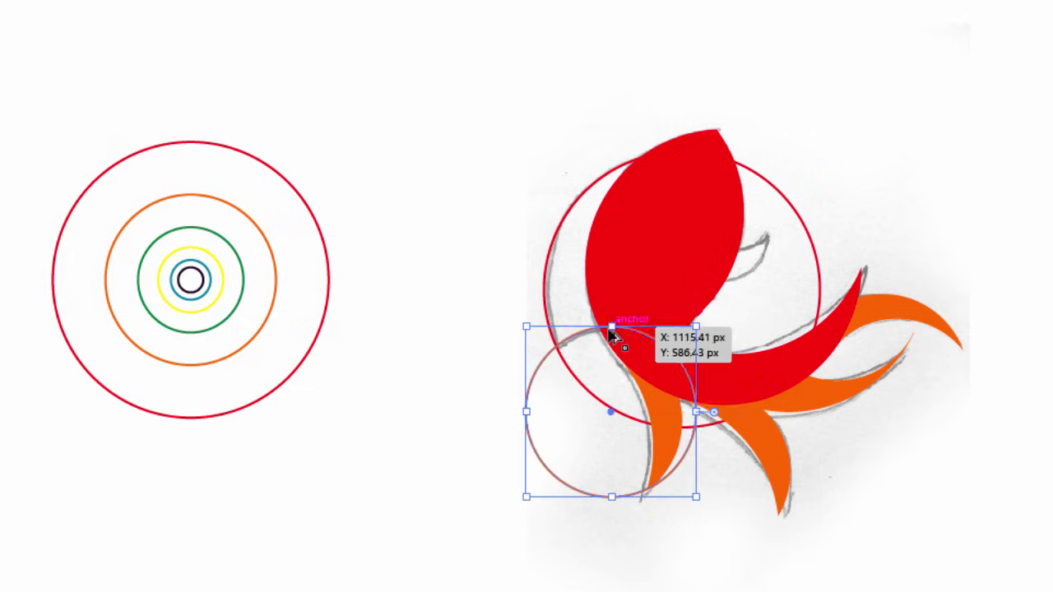
left_click_drag(507, 263, 637, 382)
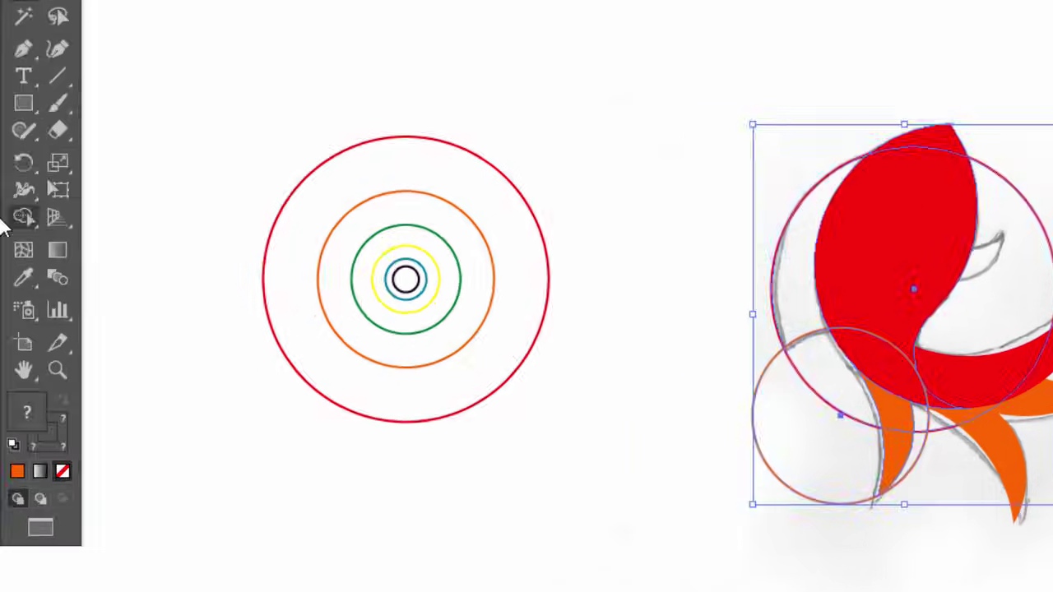
left_click(18, 232)
left_click(38, 206)
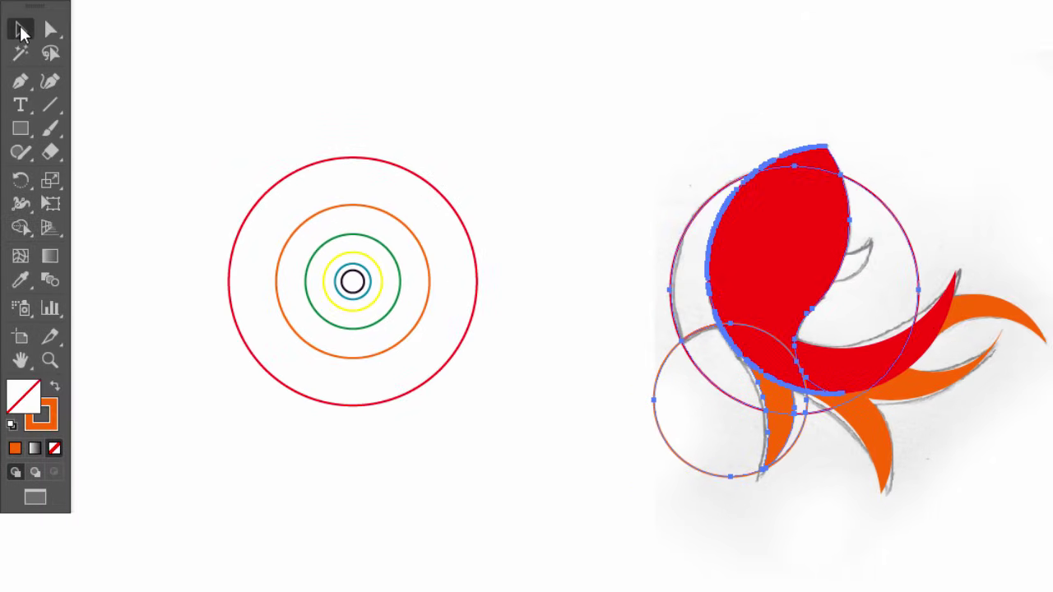
left_click(22, 33)
left_click(493, 158)
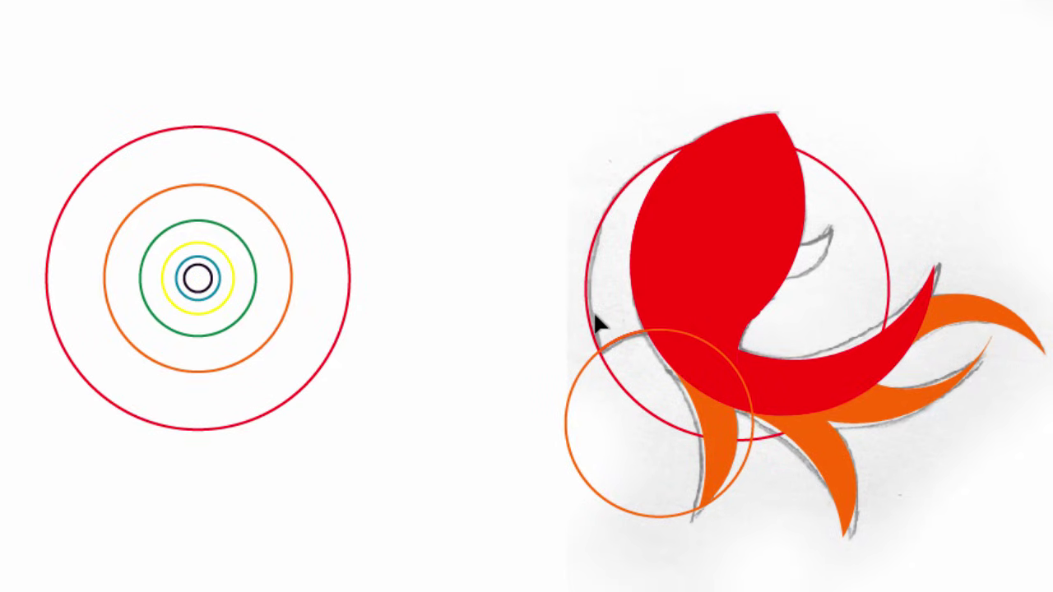
Step: Delete the leftover orange and red circles around the back fin and swap its fill and stroke so it is solid red
key("Delete")
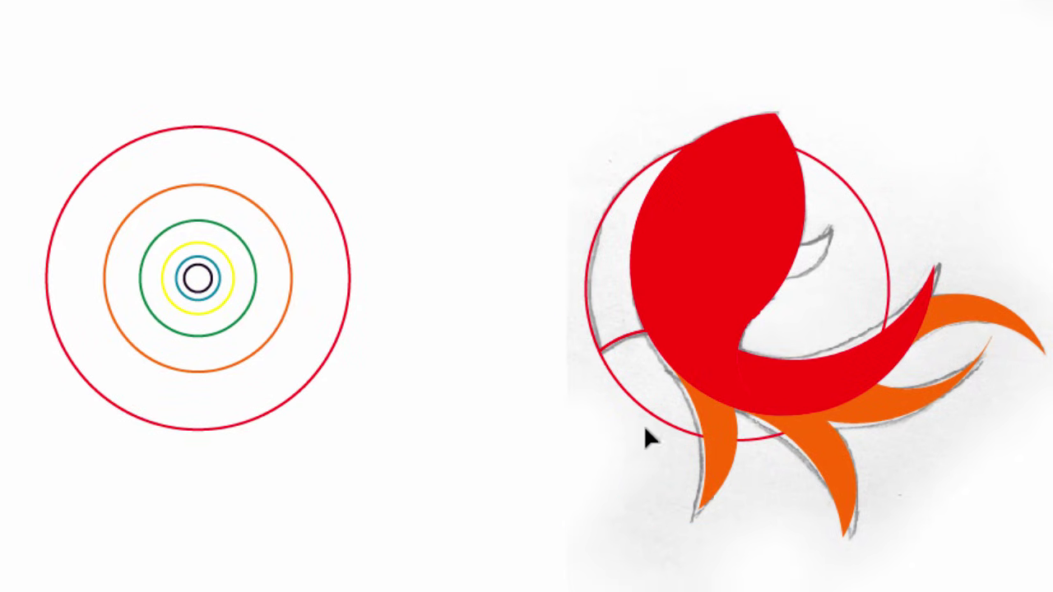
left_click(660, 421)
key("Delete")
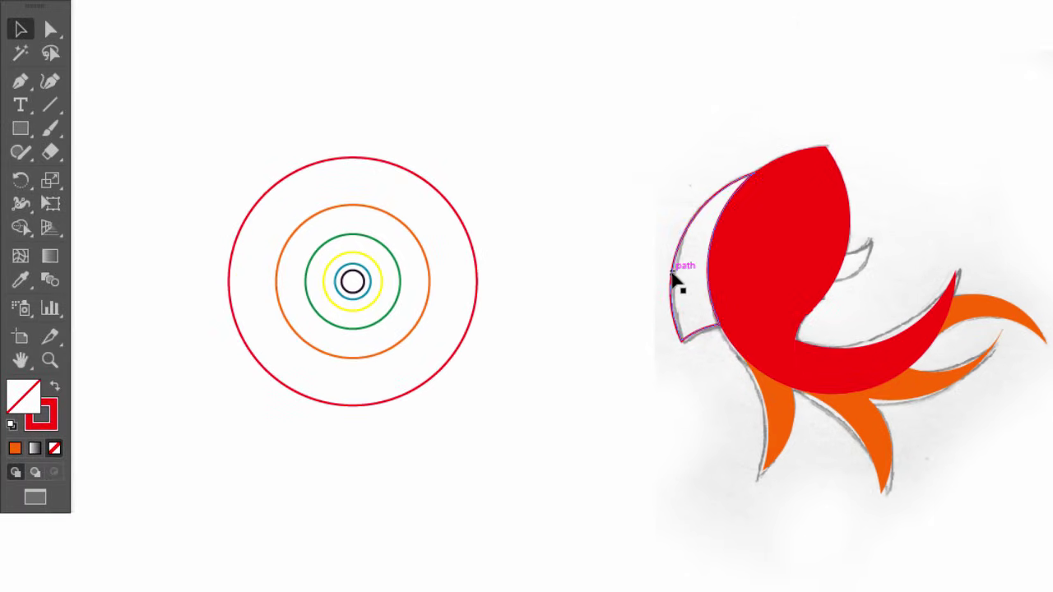
left_click(54, 388)
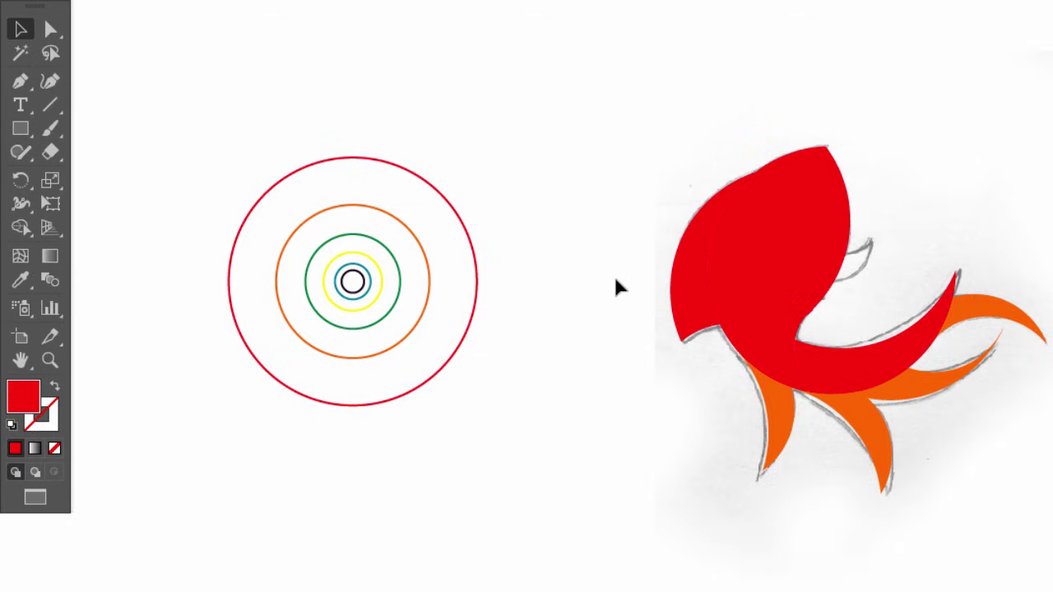
Step: Swap the main body's fill and stroke so it is a red outline without fill, exposing the sketch underneath
left_click(766, 233)
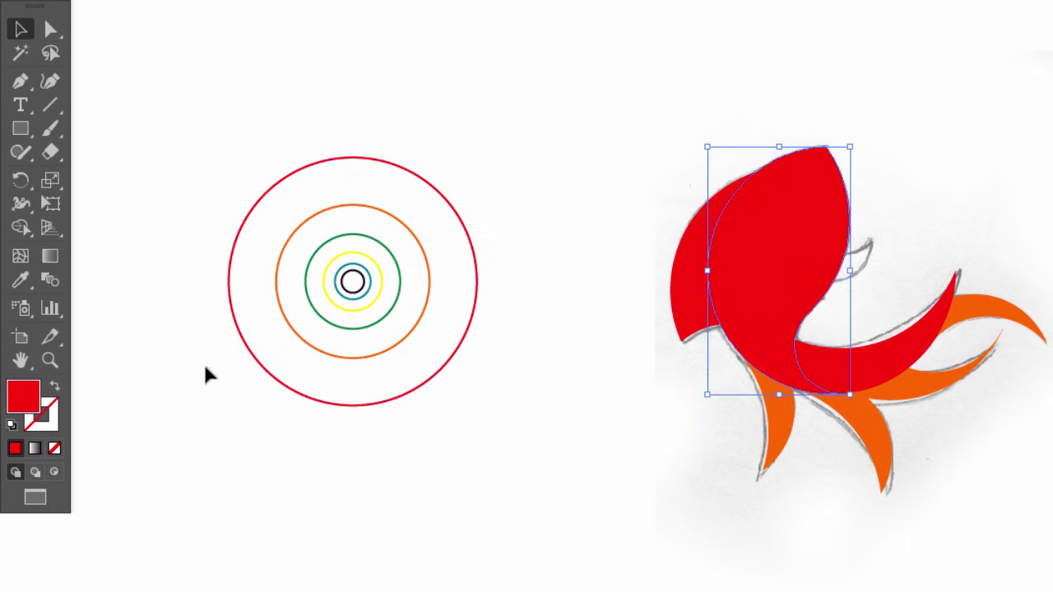
left_click(55, 389)
left_click(924, 257)
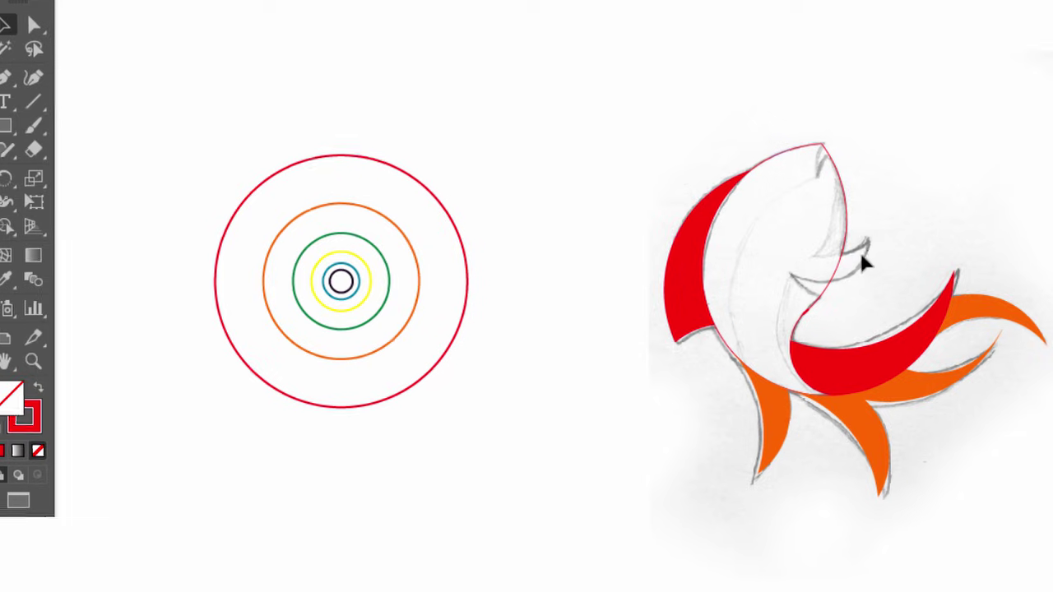
Step: Copy a green circle onto the lower curve of the small side fin and nudge it up to fit the sketch
scroll(854, 264, "up", 1)
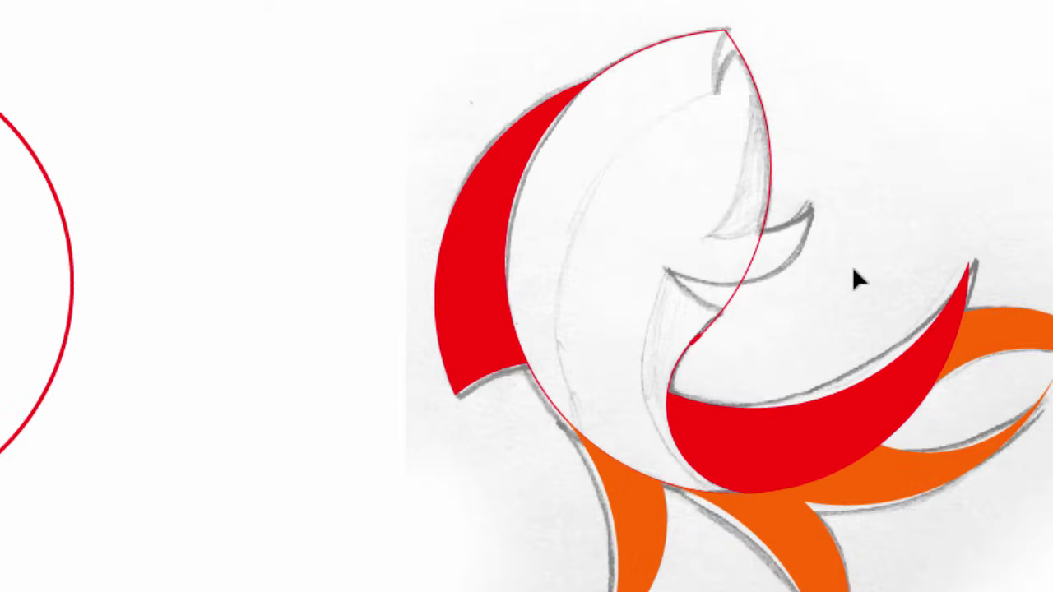
scroll(833, 271, "down", 1)
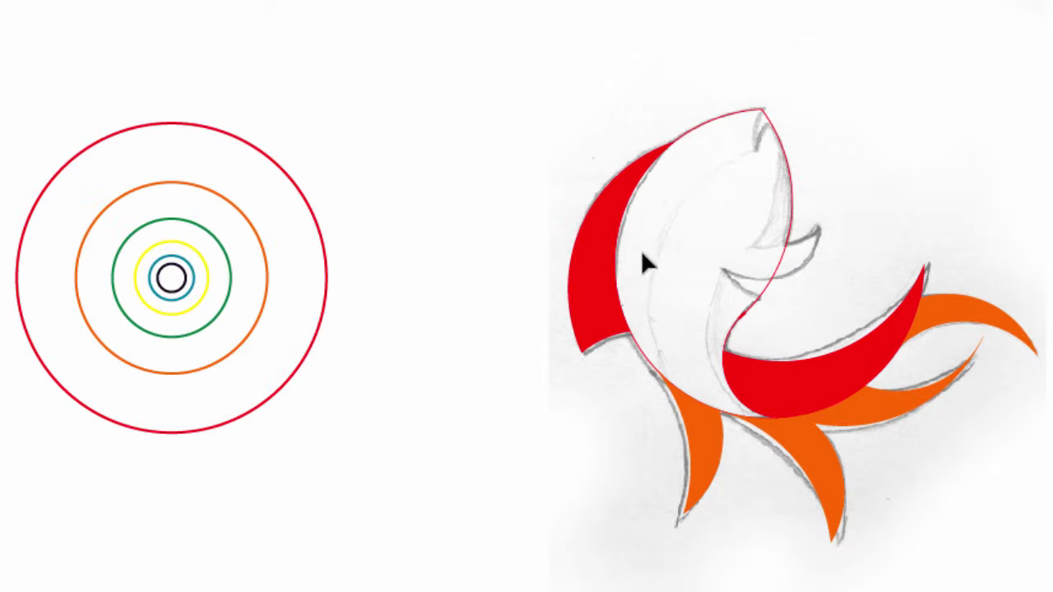
left_click_drag(226, 241, 797, 199)
key("Up")
key("Up")
key("Up")
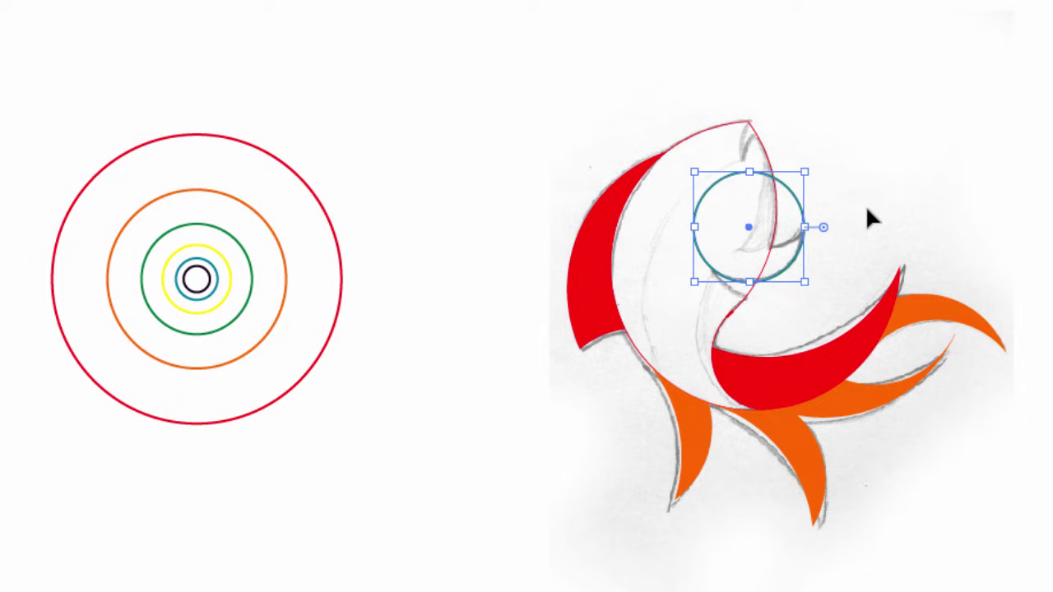
left_click(836, 228)
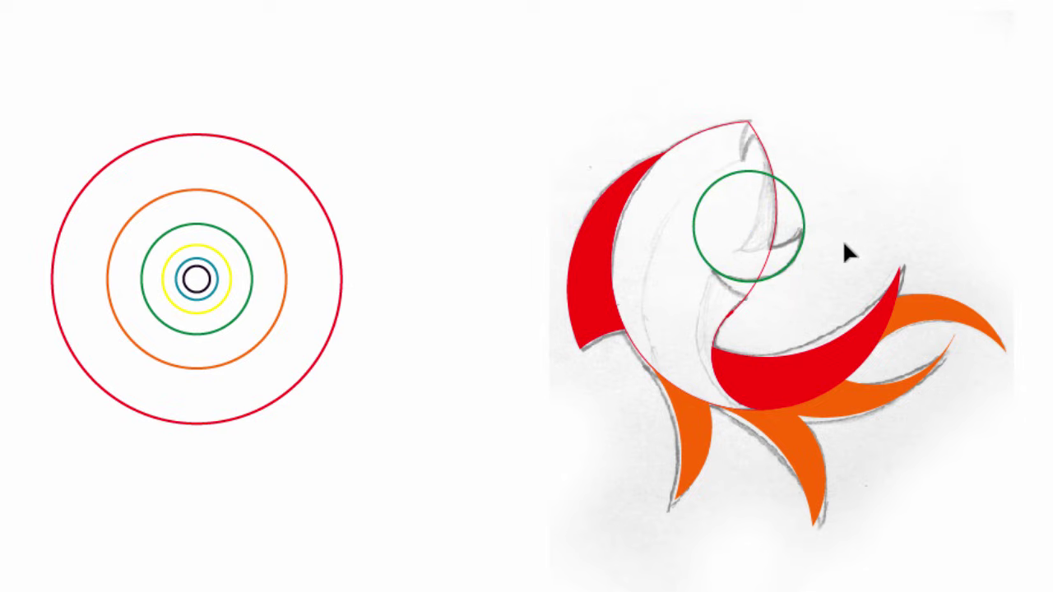
Step: Copy a yellow circle onto the upper curve of the small side fin's protruding tip
left_click_drag(199, 247, 805, 190)
scroll(813, 233, "up", 5)
key("ctrl+shift+a")
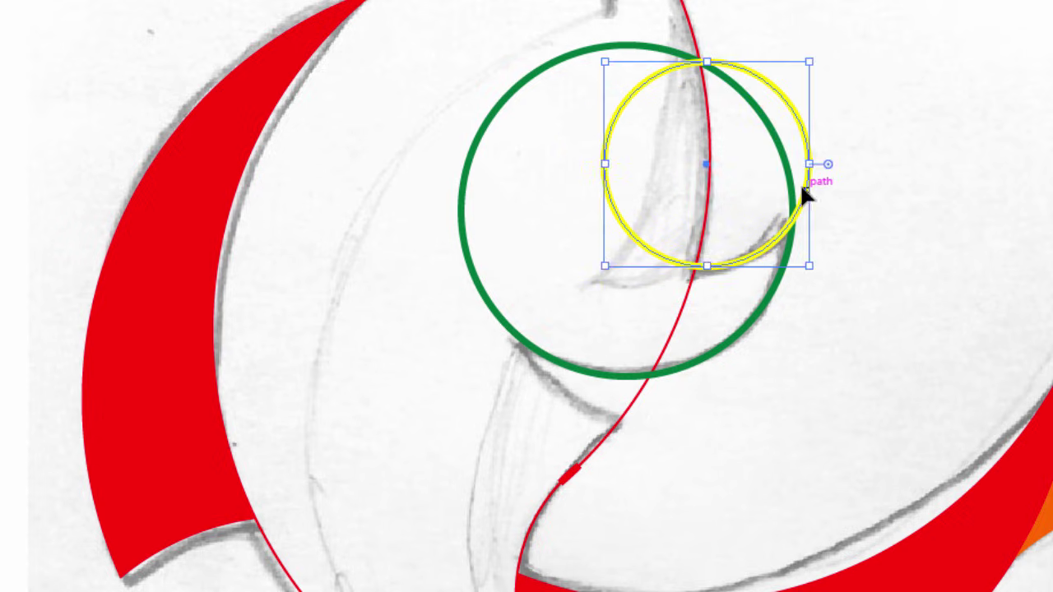
Step: Build the small side fin's tip outside the body with Shape Builder and delete the leftover yellow circle
left_click_drag(878, 180, 588, 362)
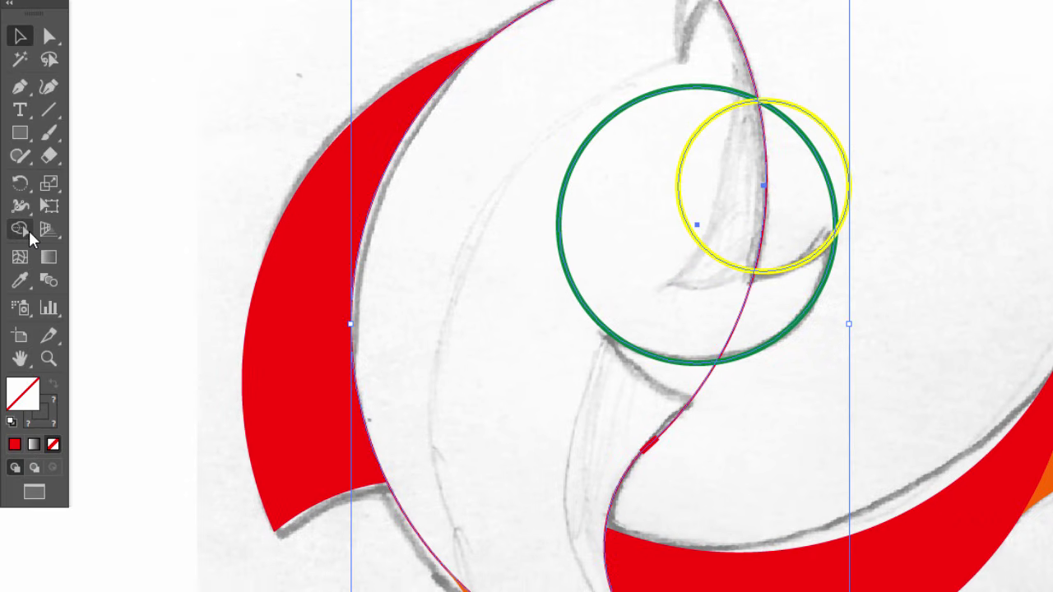
left_click(30, 235)
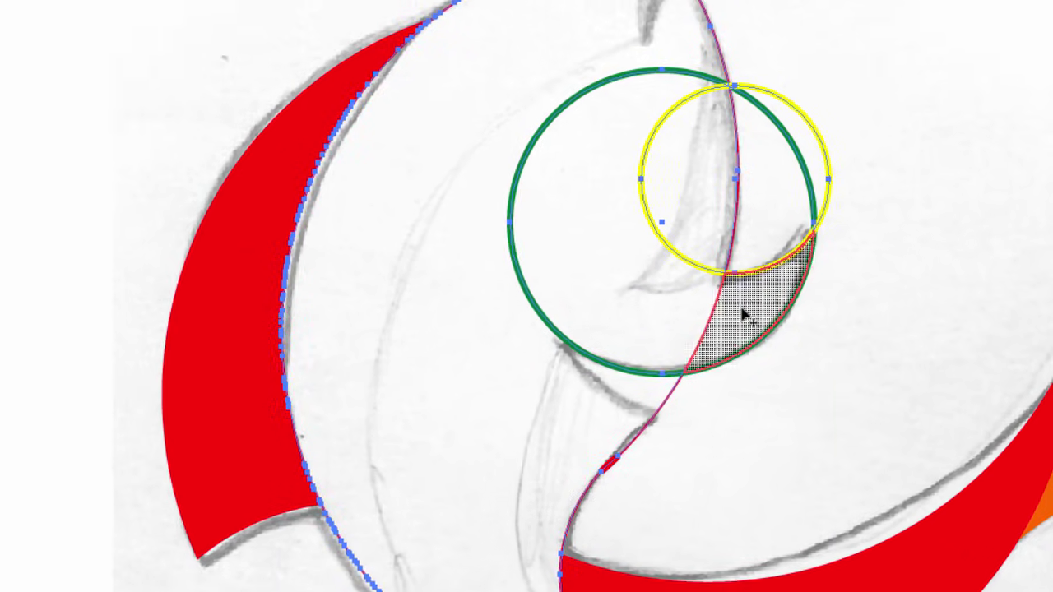
left_click(745, 317)
left_click(20, 102)
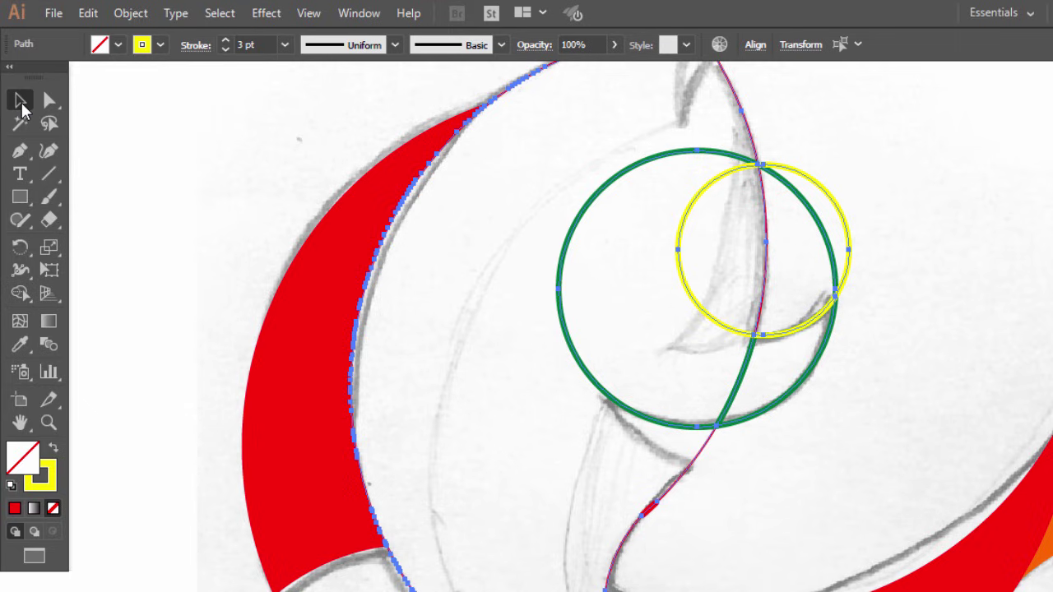
left_click(146, 165)
left_click(842, 221)
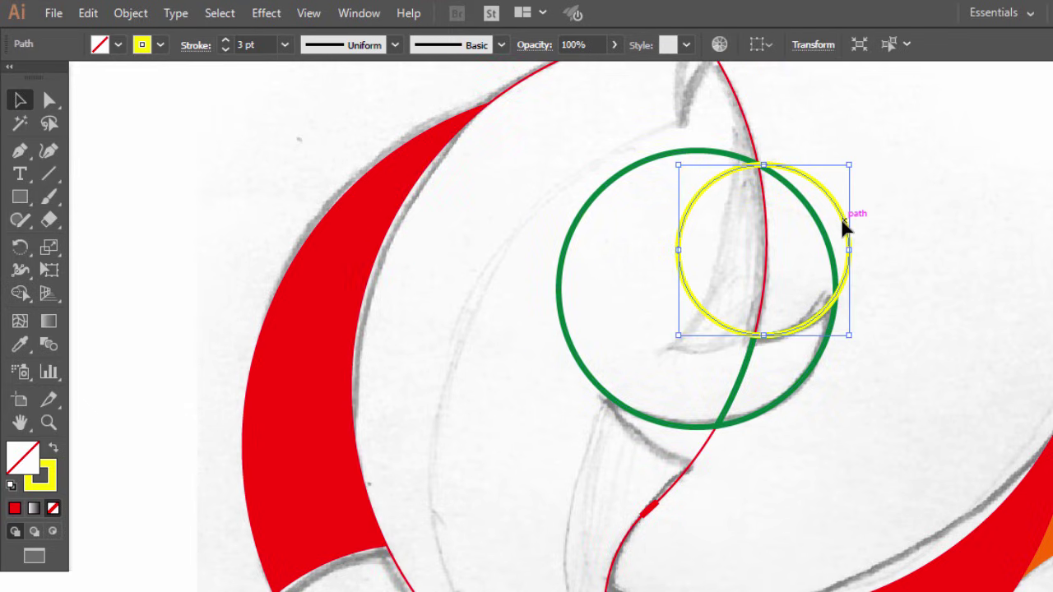
key("Delete")
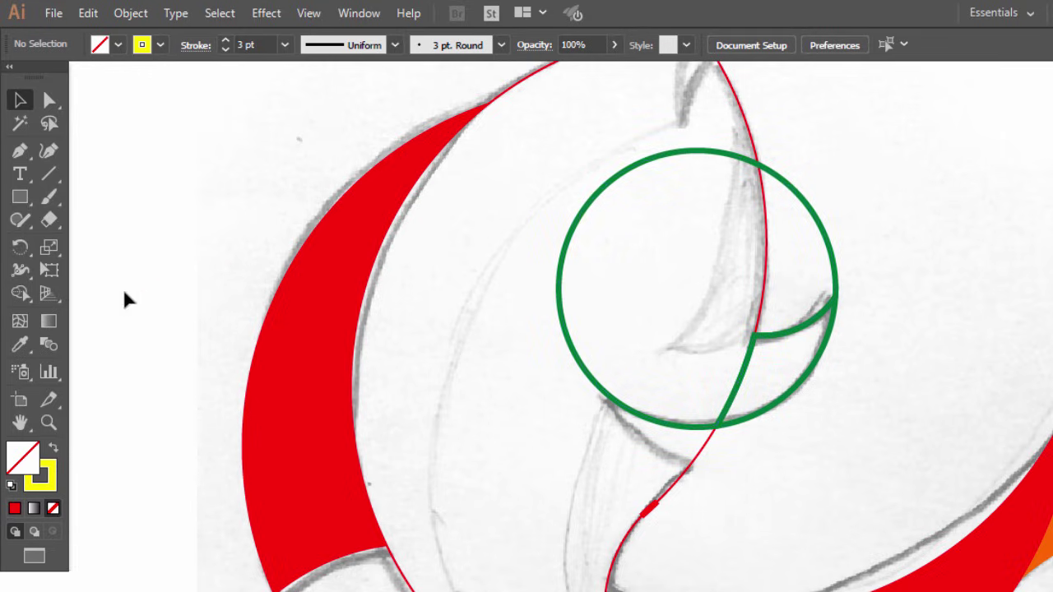
Step: Copy another green circle onto the sketched curve just below the small side fin and align it with the body's edge
scroll(305, 379, "down", 3)
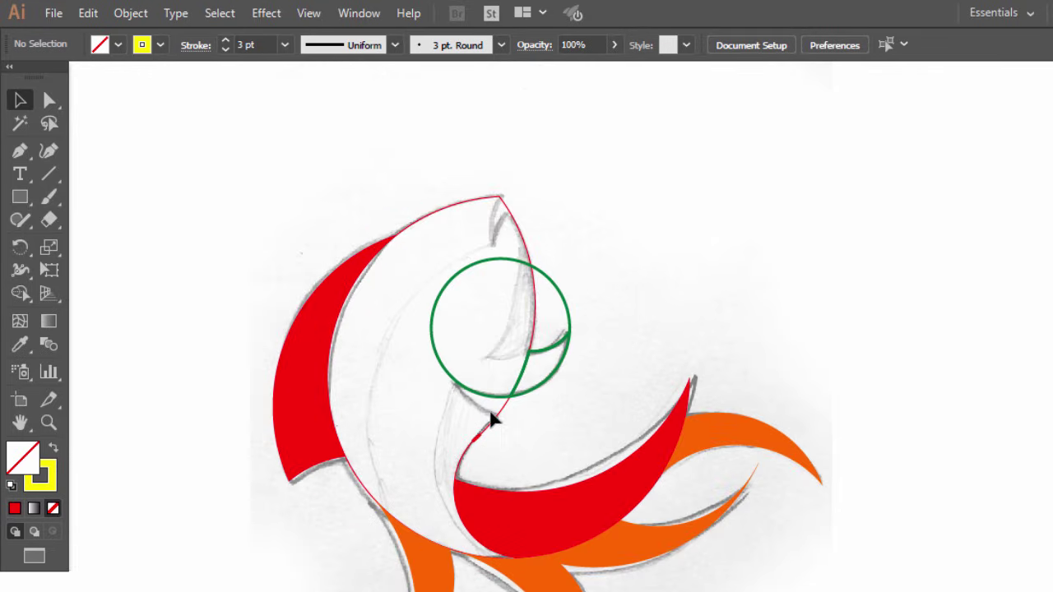
scroll(467, 416, "left", 3)
scroll(467, 416, "down", 1)
scroll(467, 416, "left", 4)
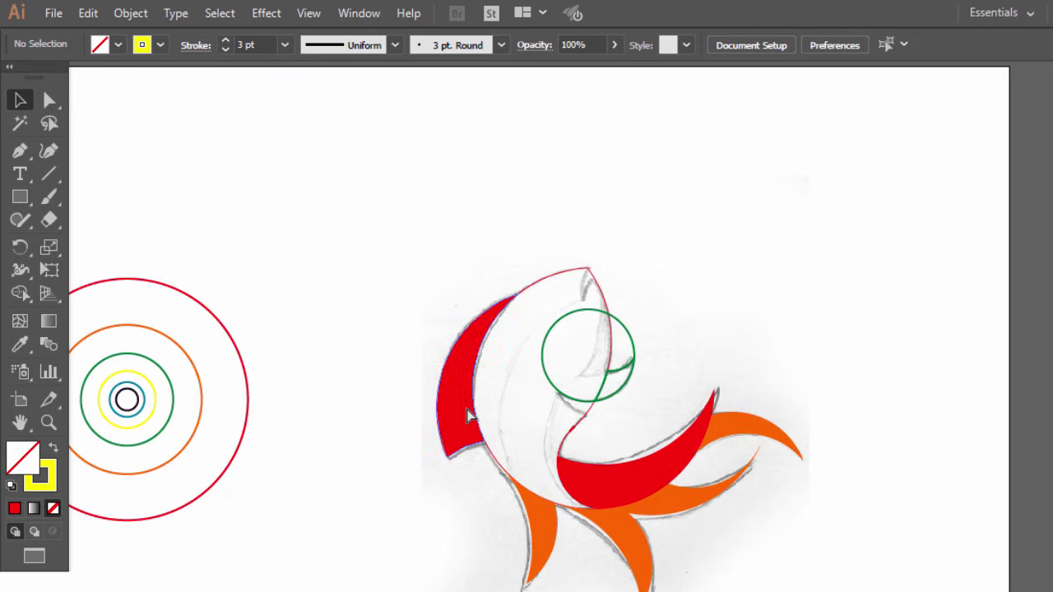
scroll(467, 416, "left", 2)
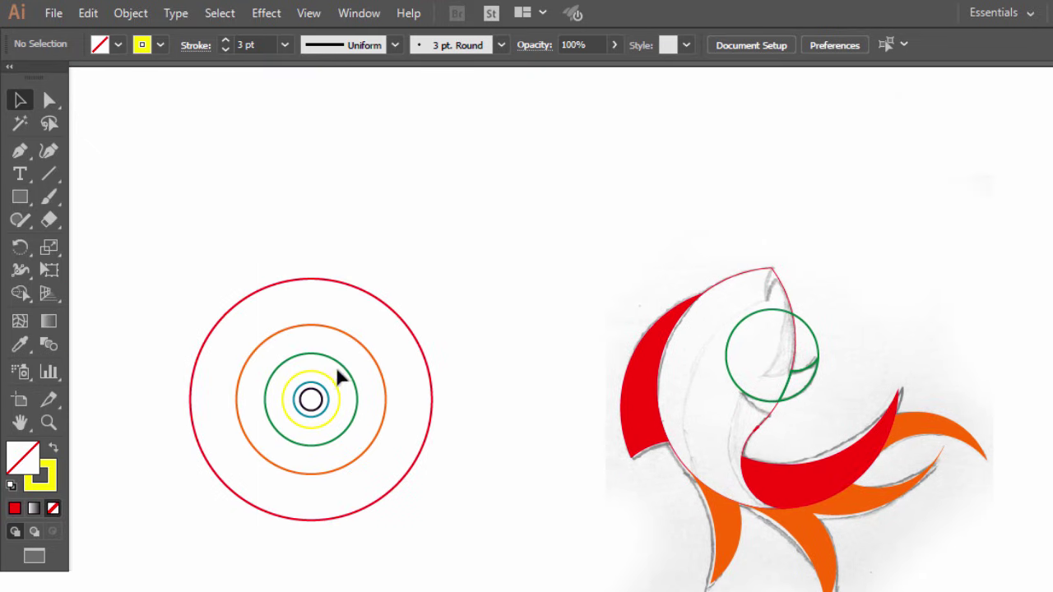
left_click_drag(347, 370, 814, 347)
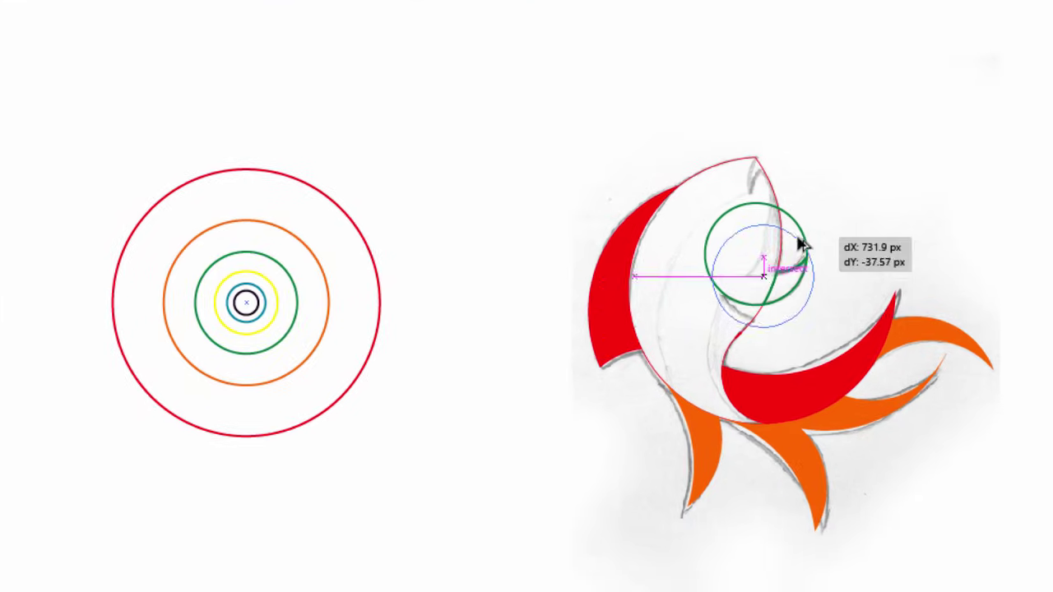
left_click_drag(797, 237, 797, 237)
scroll(798, 326, "up", 3)
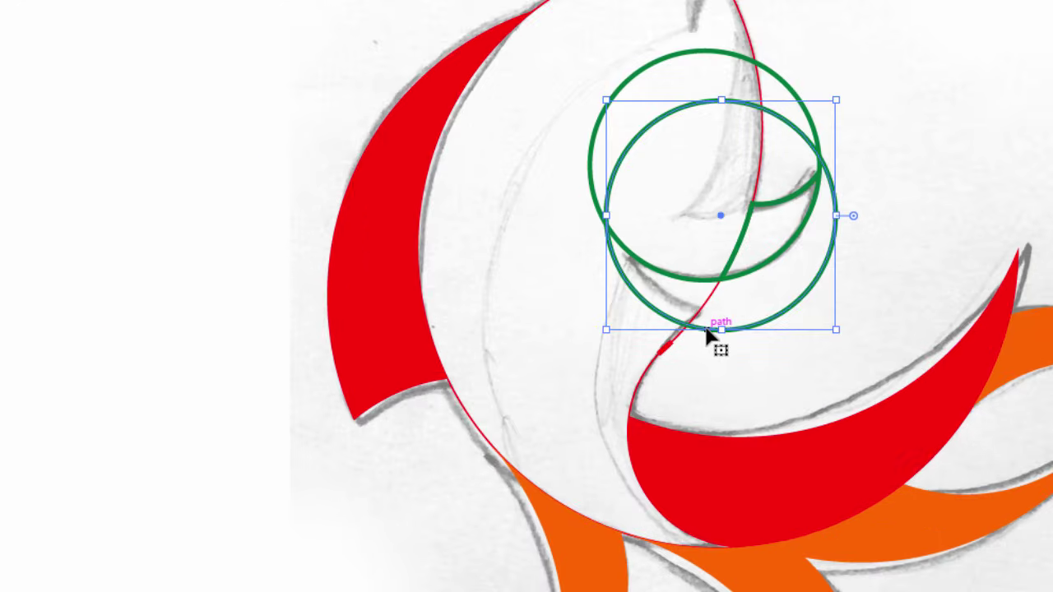
left_click_drag(707, 330, 712, 308)
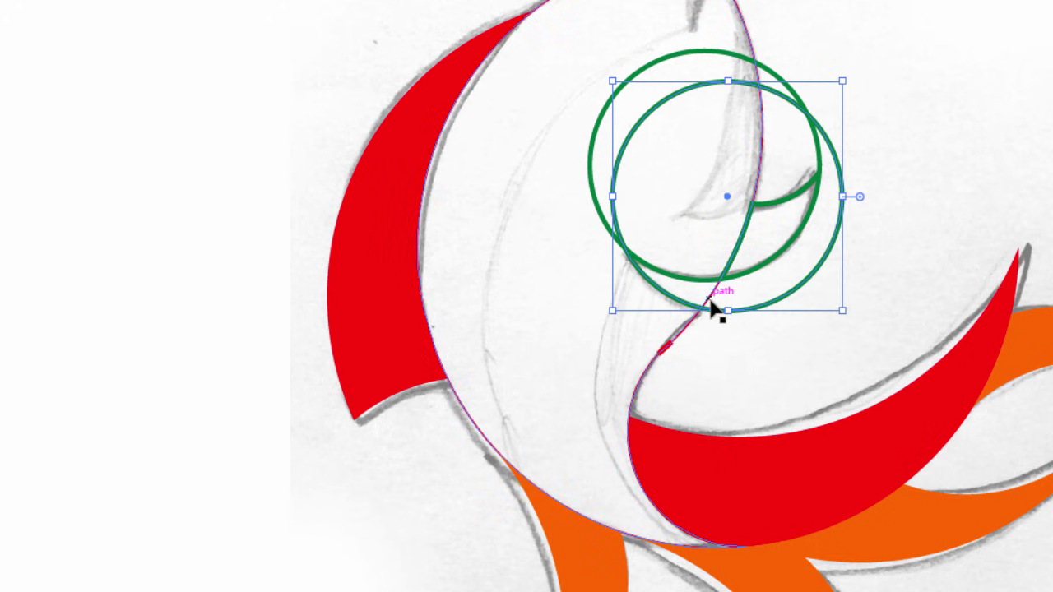
Step: Build the narrow region between the two green circles inside the body outline with Shape Builder
left_click(713, 309)
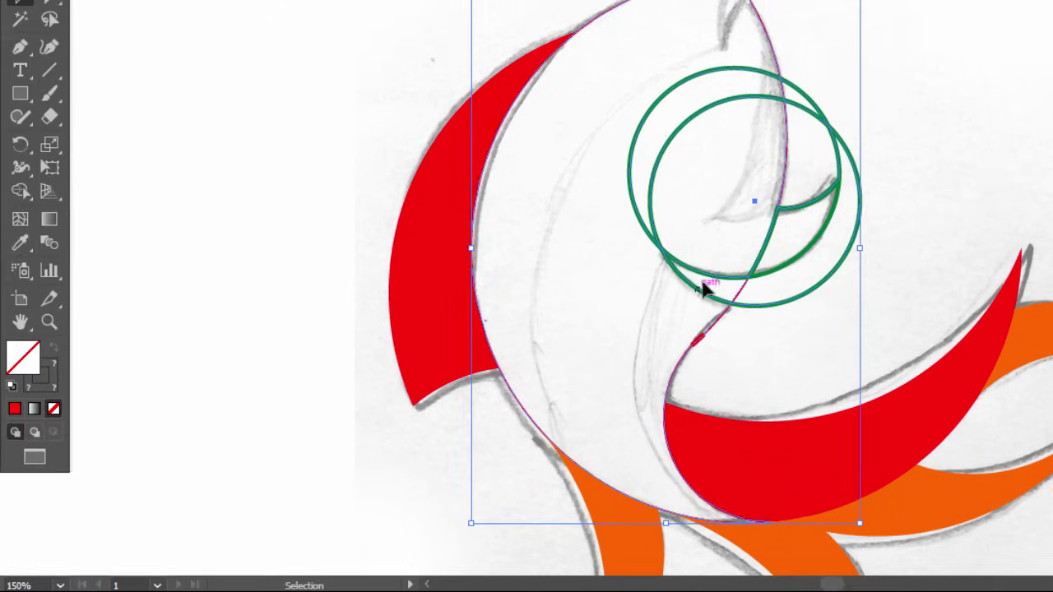
left_click(21, 194)
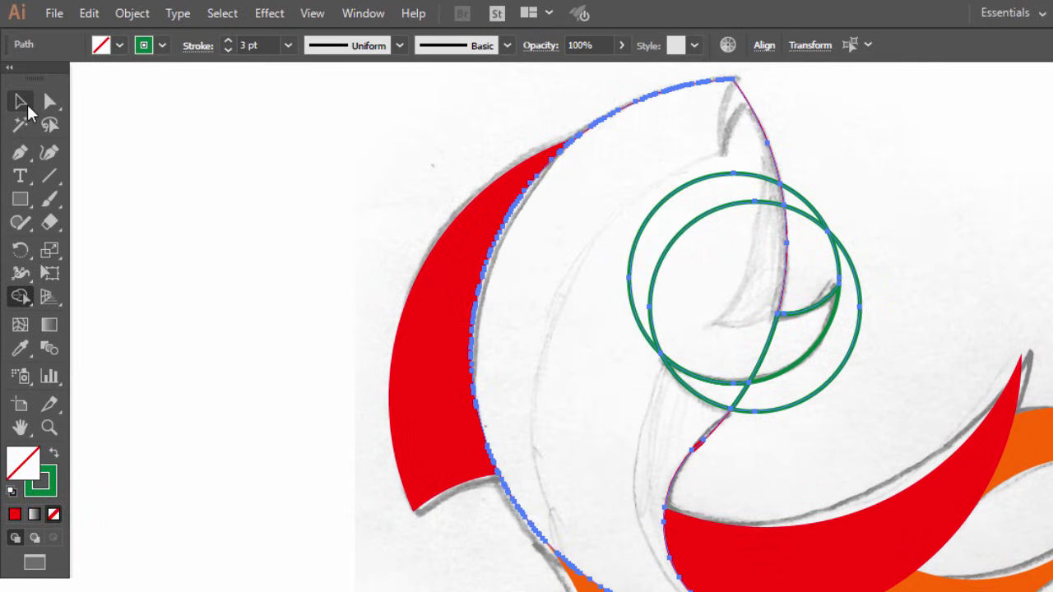
left_click(22, 102)
left_click(271, 266)
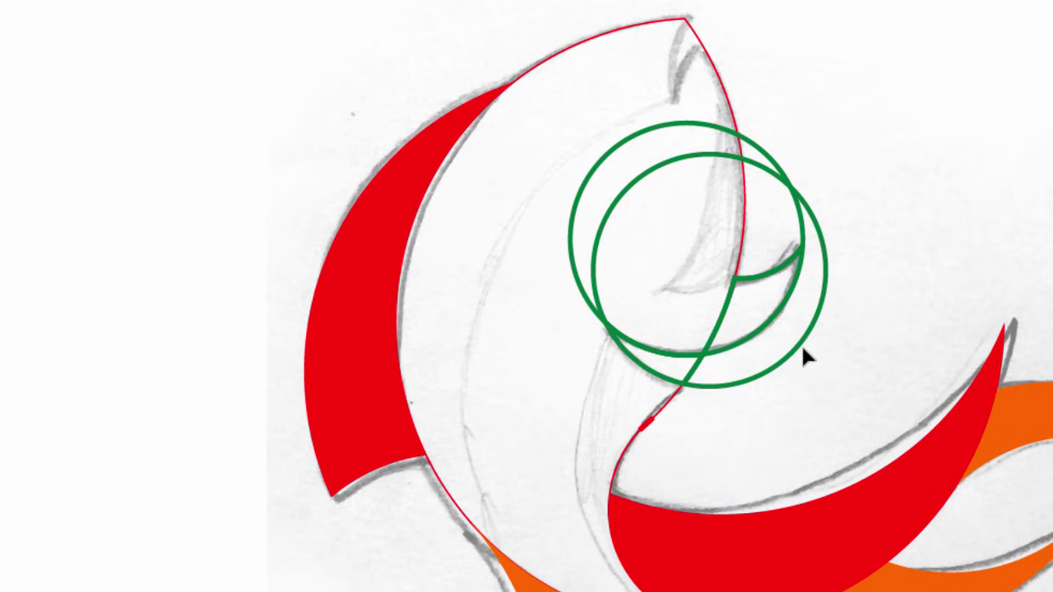
Step: Delete the two leftover green circles around the small side fin
left_click(808, 352)
key("Delete")
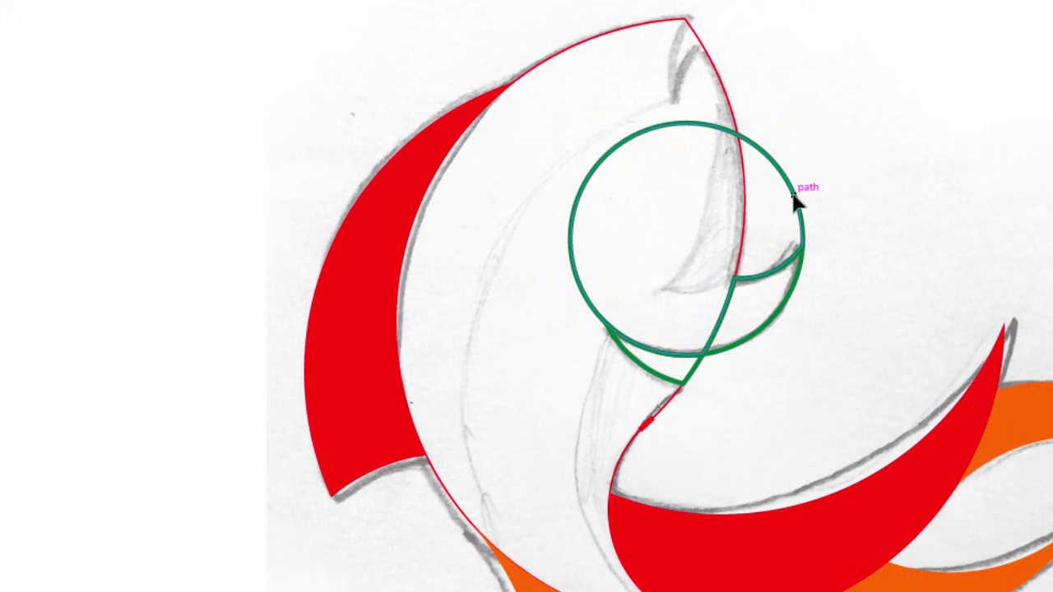
left_click(795, 199)
key("Delete")
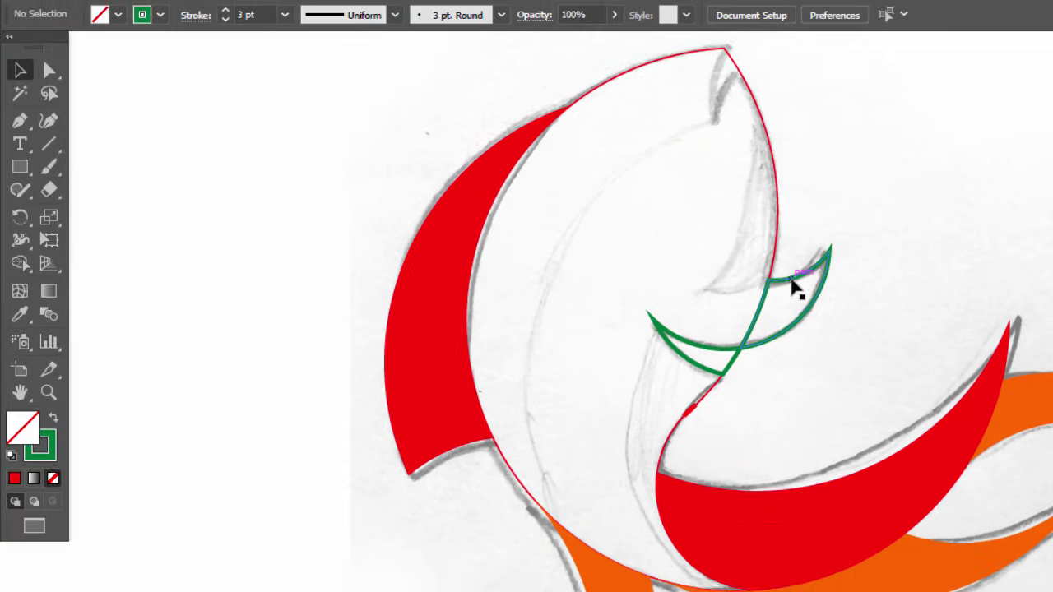
Step: Match the small side fin outside the body to the body's 1 pt red outline with the Eyedropper
left_click(764, 290)
left_click(20, 315)
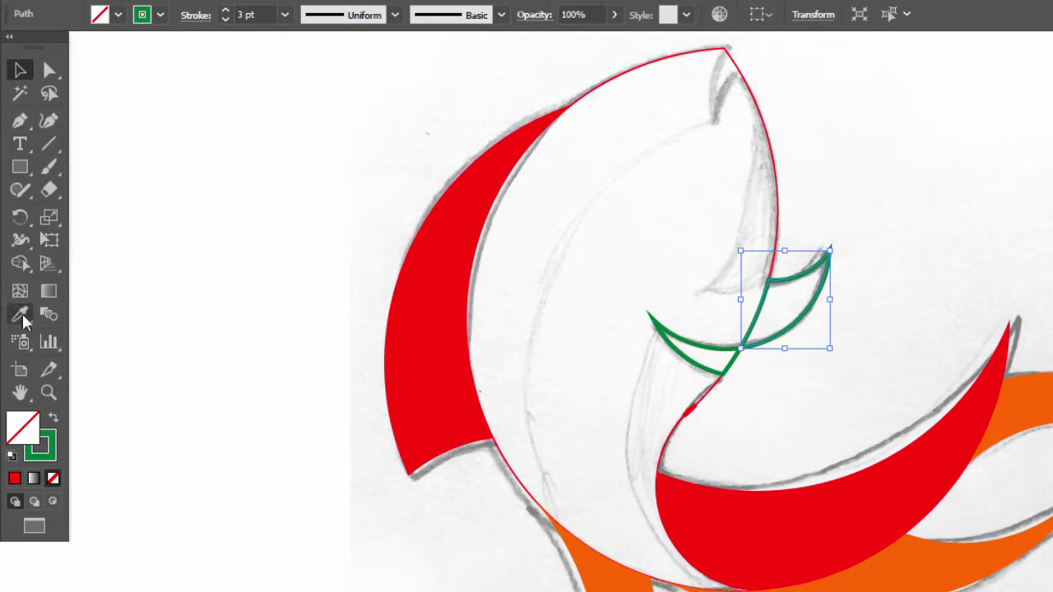
left_click(776, 211)
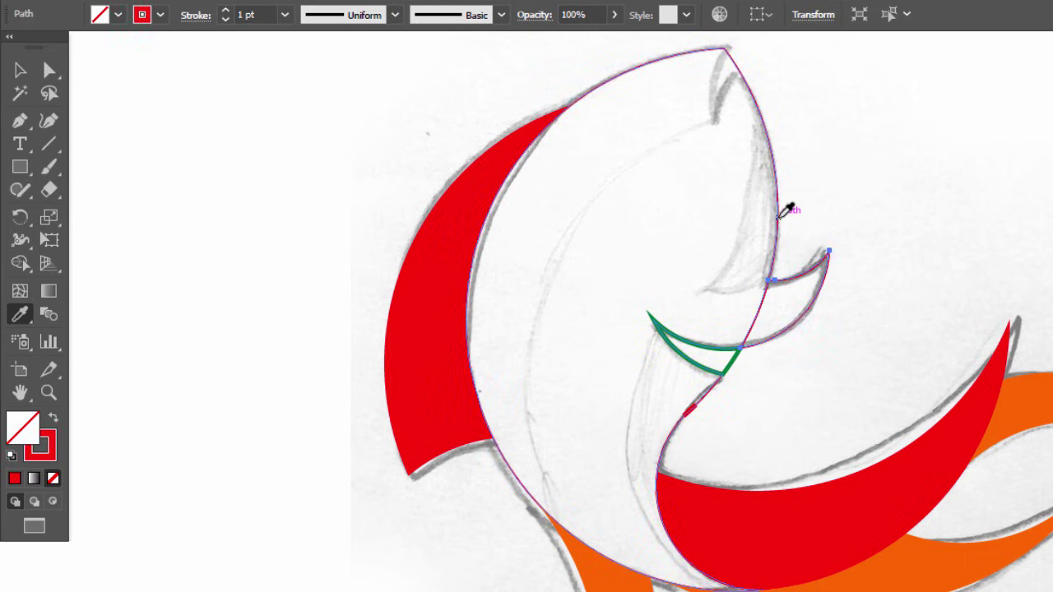
left_click(20, 70)
left_click(232, 244)
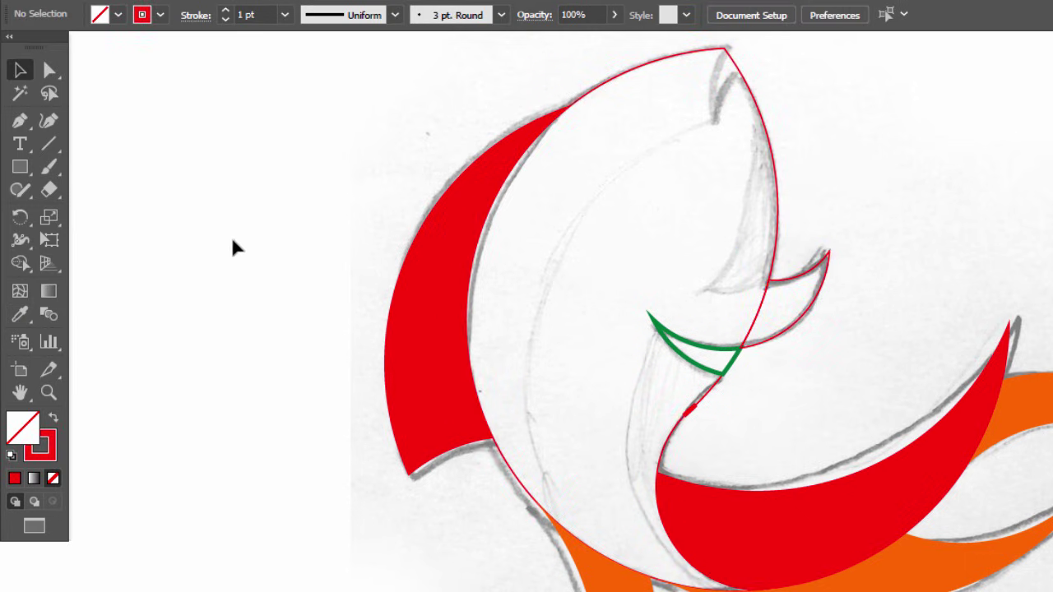
Step: Copy the body's 1 pt red outline style onto the narrow green piece below the side fin with the Eyedropper
left_click(700, 348)
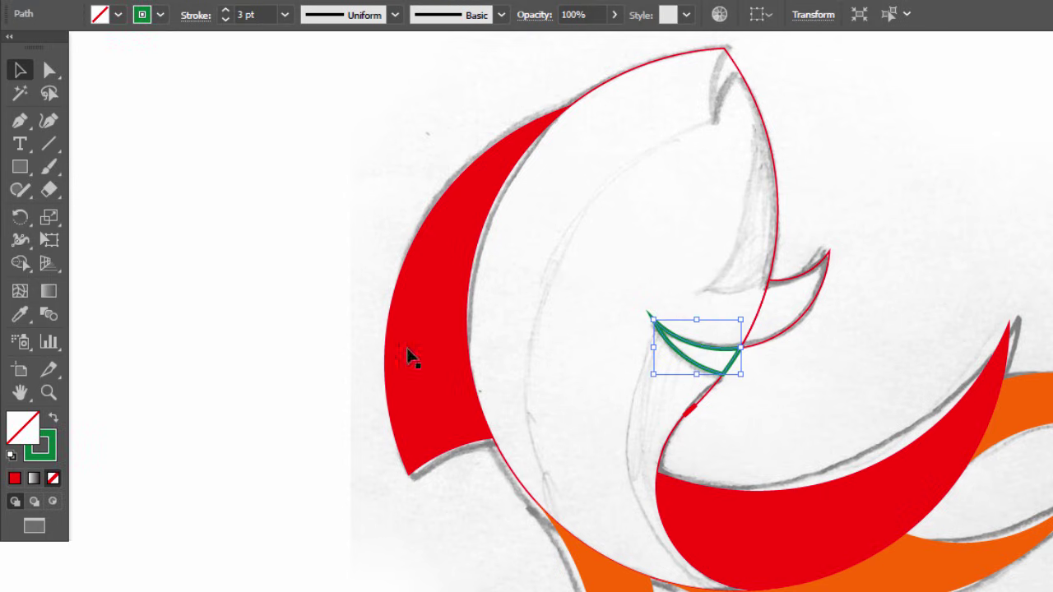
left_click(25, 315)
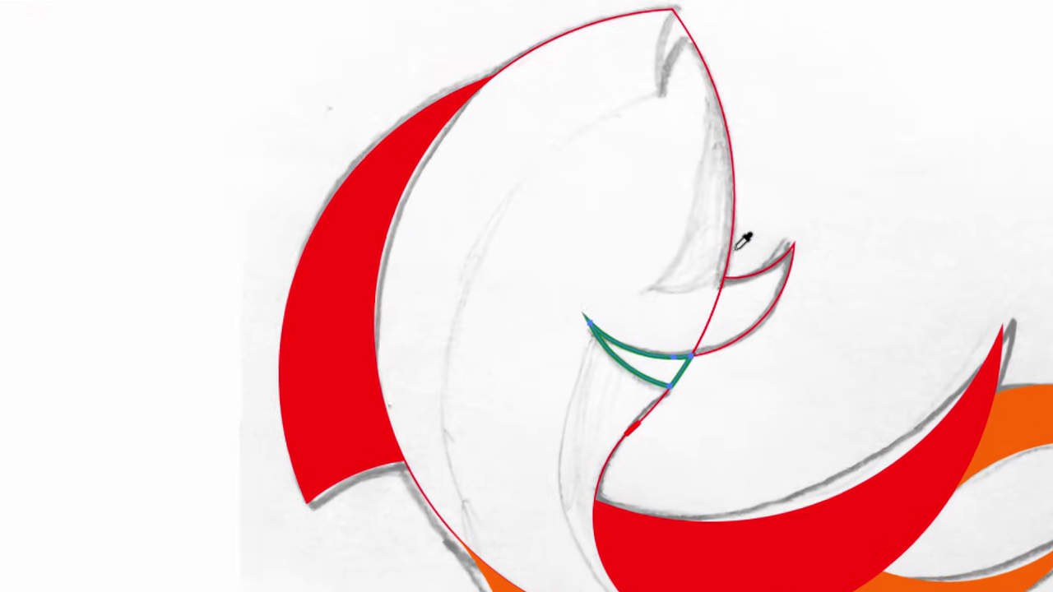
left_click(705, 243)
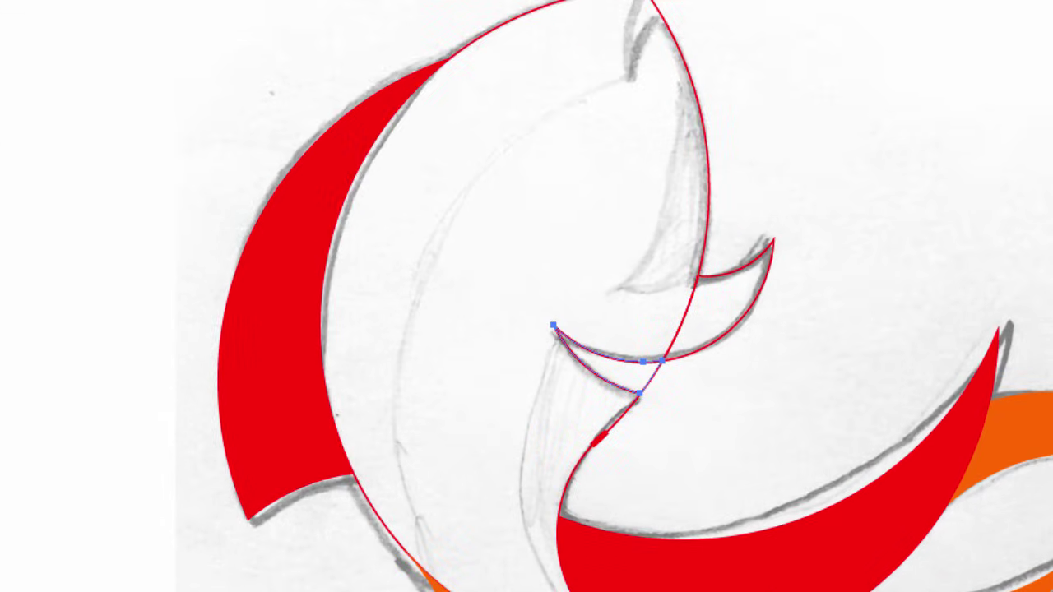
left_click(16, 290)
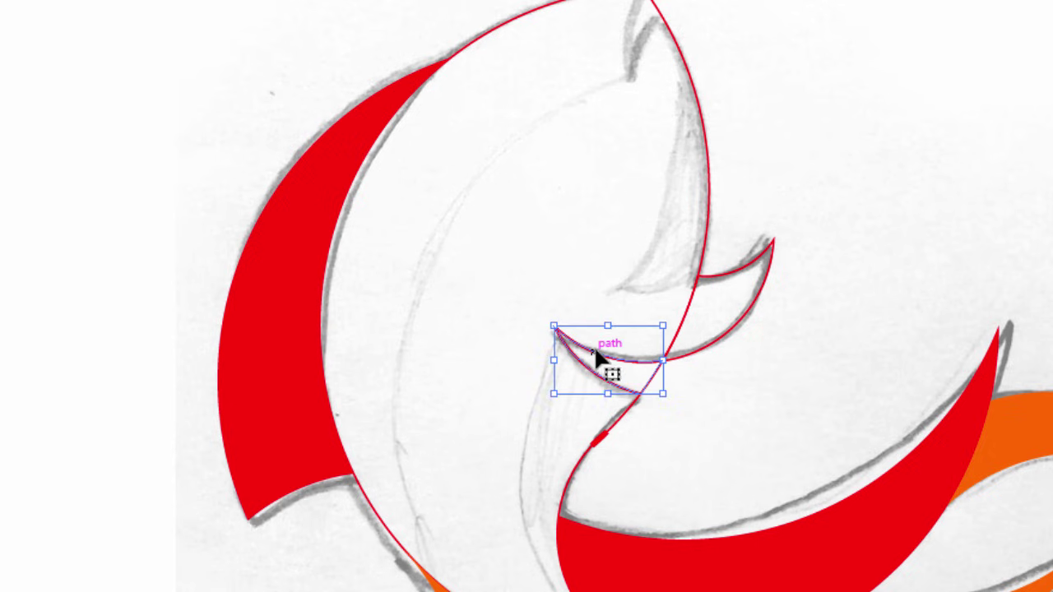
Step: Subtract the narrow piece below the side fin from the body outline with Pathfinder's Minus Front
left_click(613, 432)
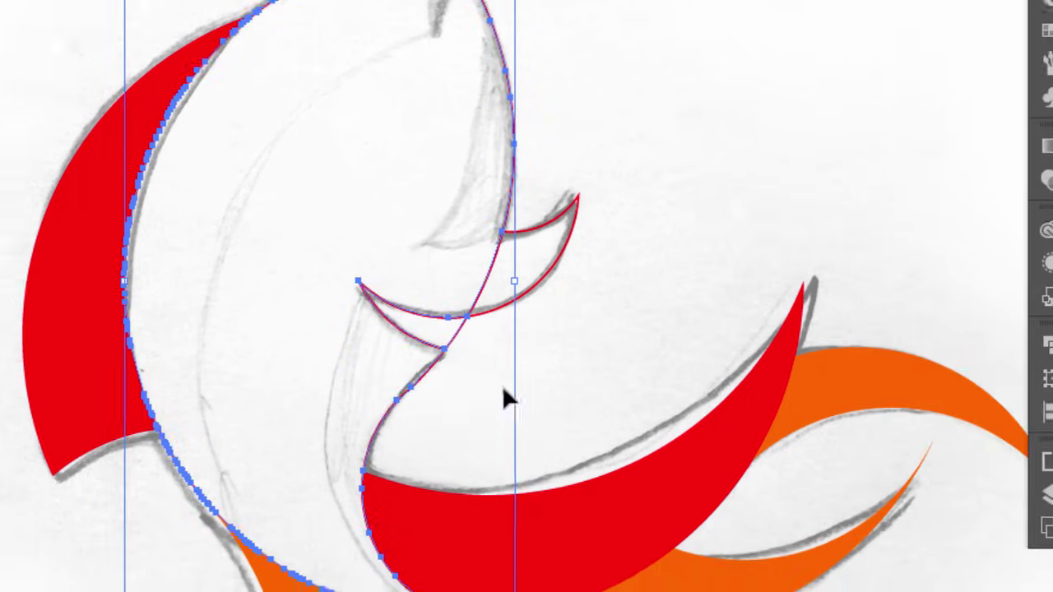
left_click(1023, 342)
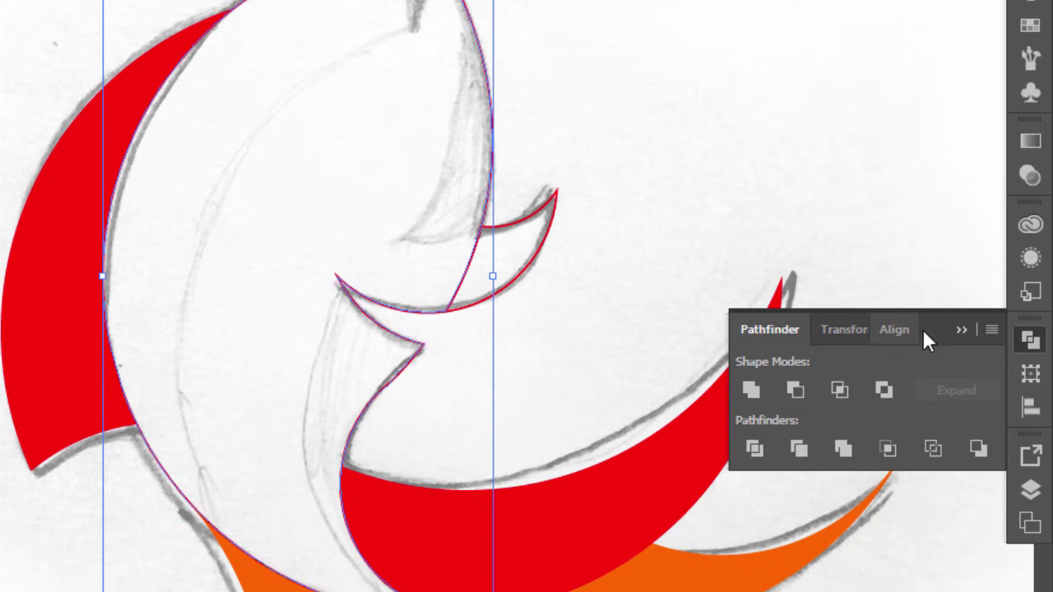
left_click(959, 330)
left_click(528, 318)
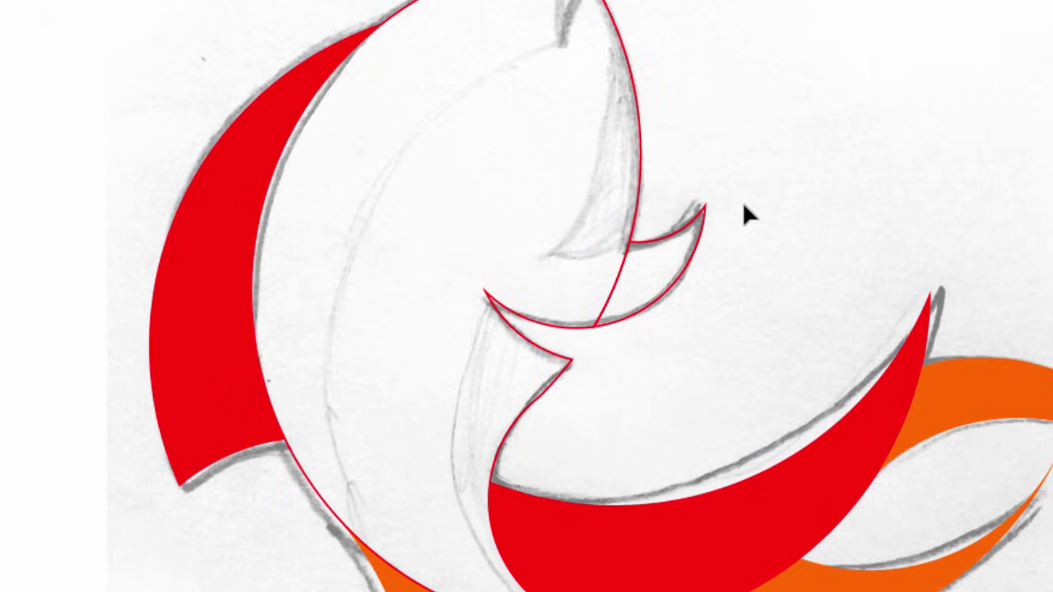
Step: Unite the small side fin with the fish body using Pathfinder
left_click_drag(753, 194, 639, 276)
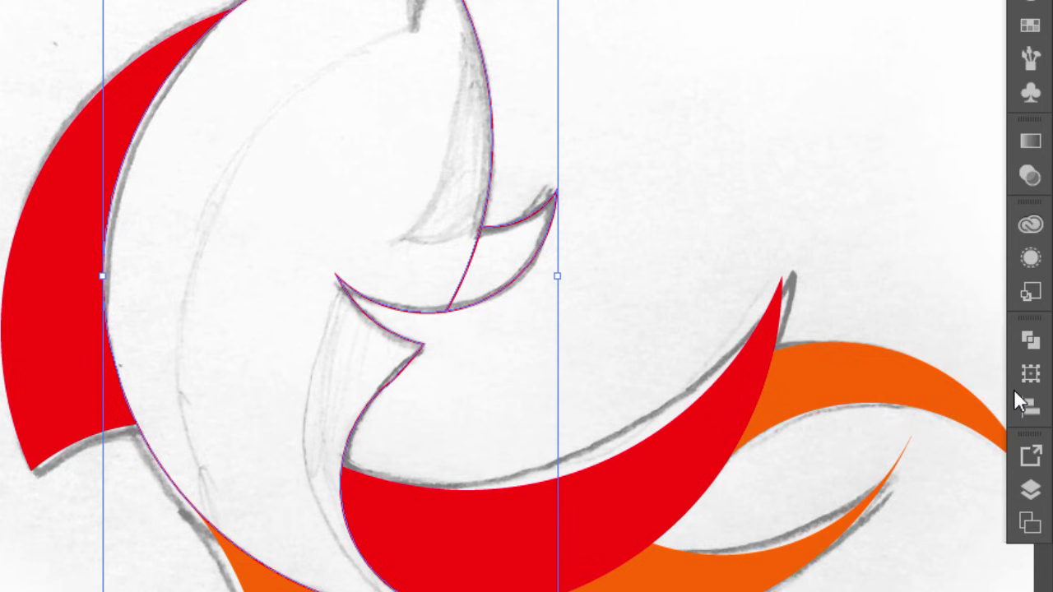
left_click(1031, 340)
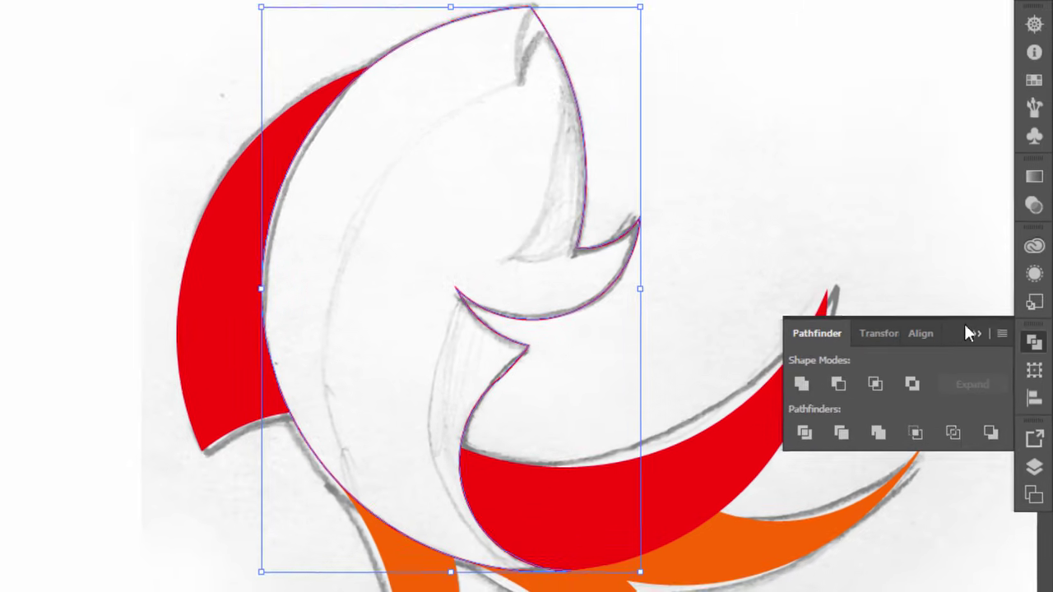
left_click(970, 332)
left_click(699, 232)
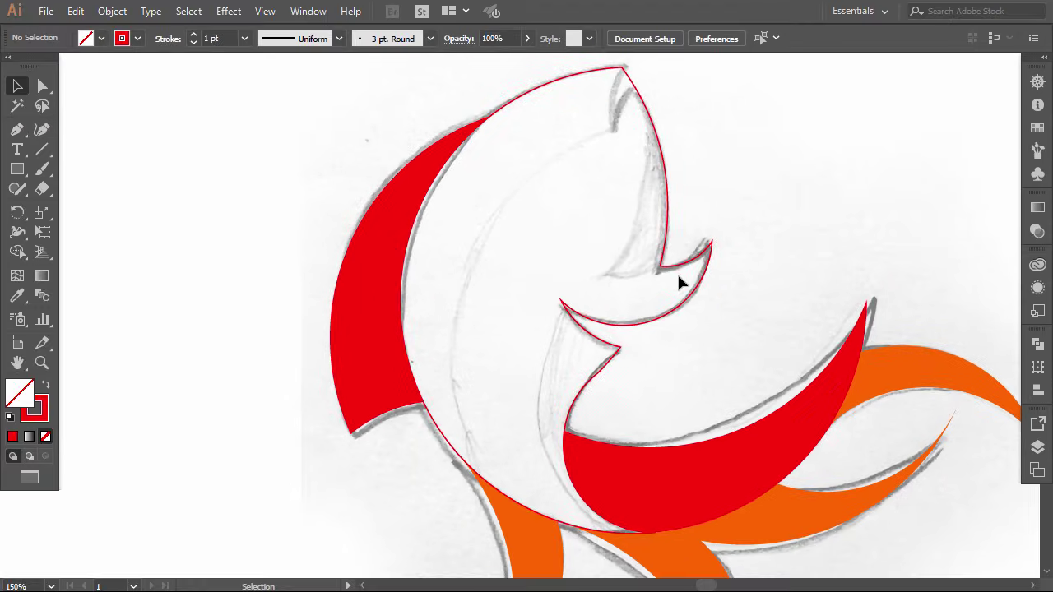
Step: Swap the united body's fill and stroke so it has a solid red fill and no outline
scroll(756, 271, "down", 1)
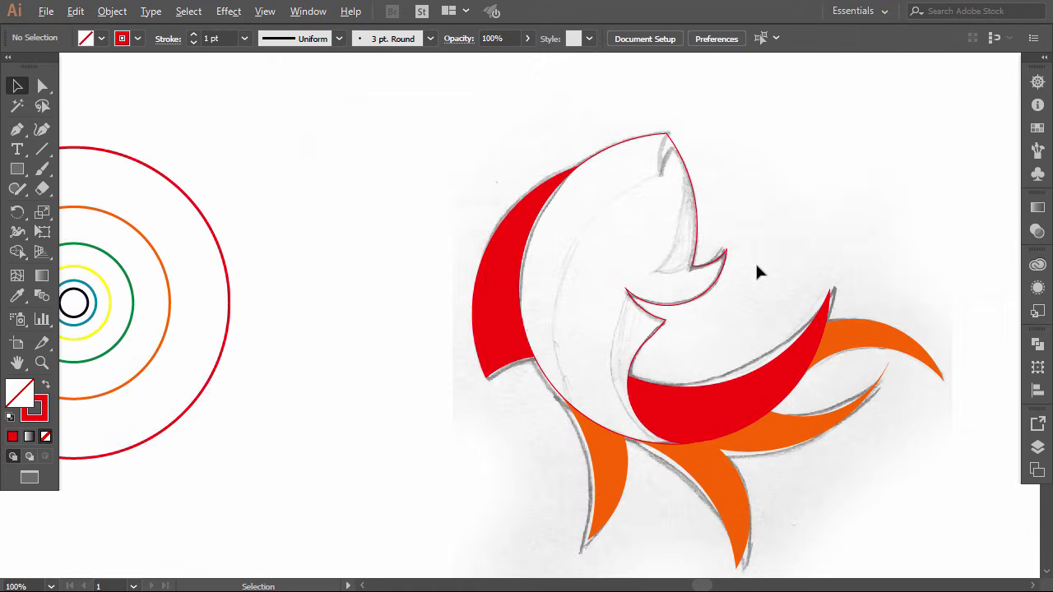
scroll(765, 271, "down", 1)
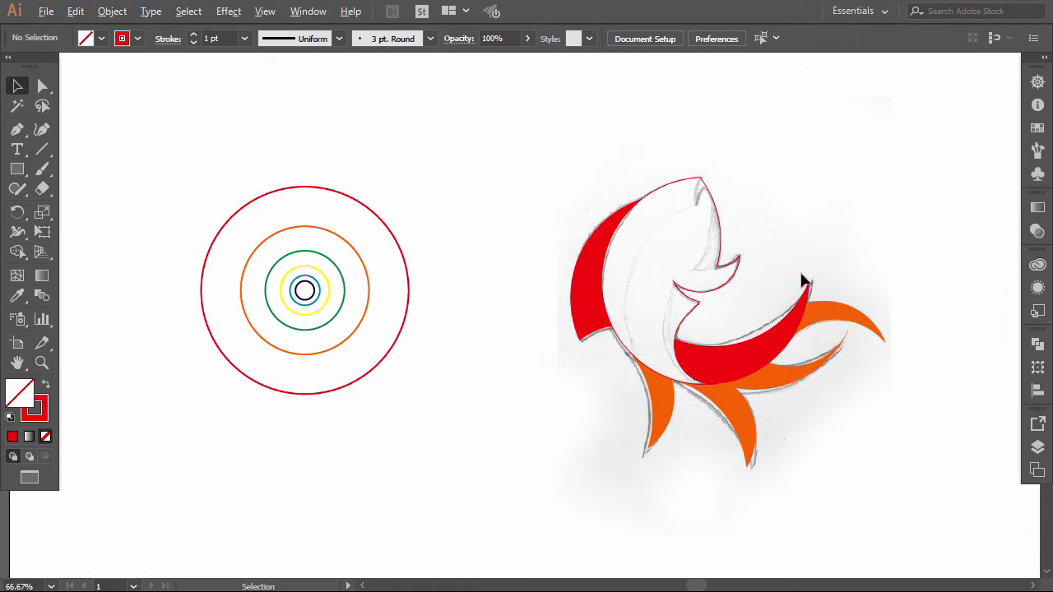
left_click(721, 234)
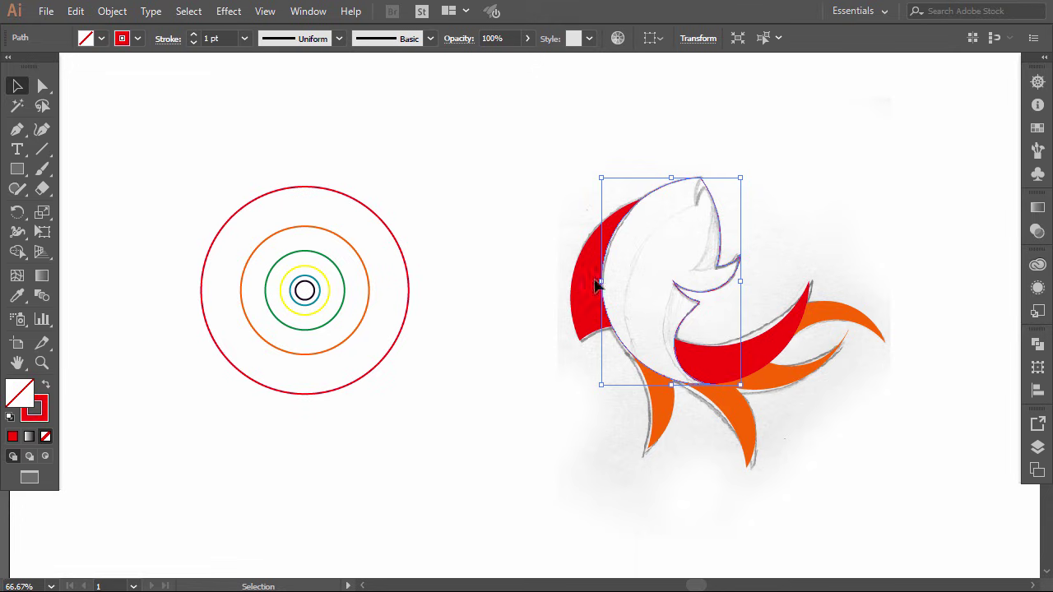
left_click(47, 388)
left_click(434, 442)
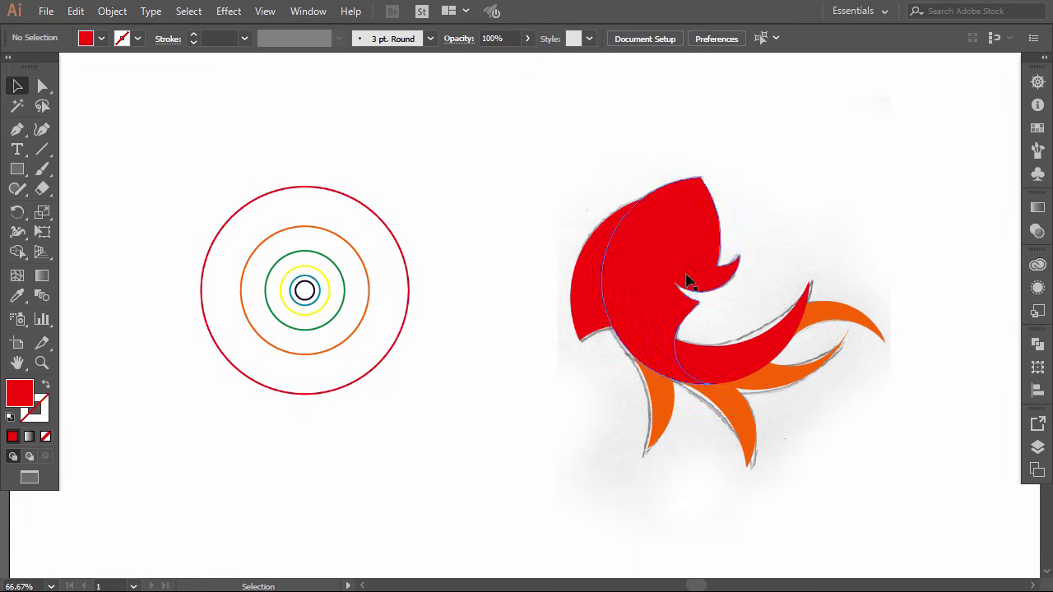
Step: Give the body and all fins one matching style with no fill and a 1 pt red stroke
left_click(622, 290)
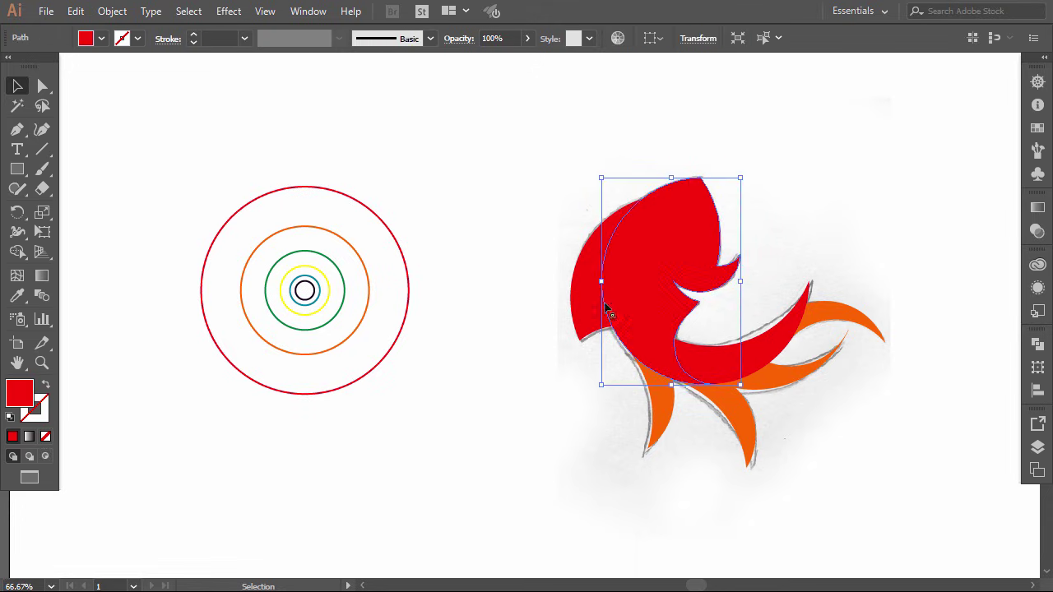
left_click_drag(702, 444, 657, 441)
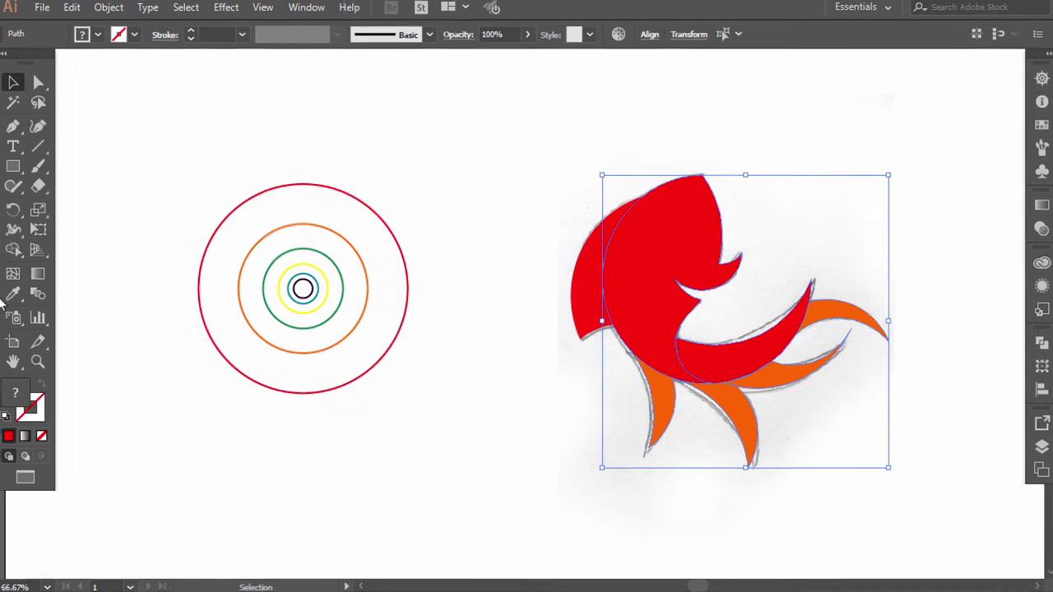
left_click(17, 296)
left_click(673, 268)
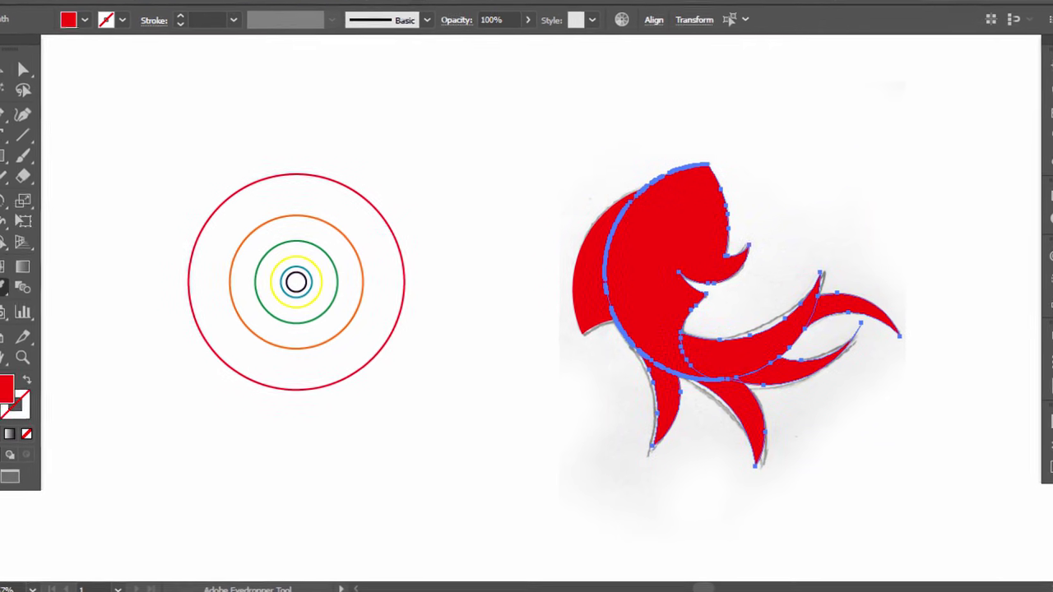
left_click(19, 379)
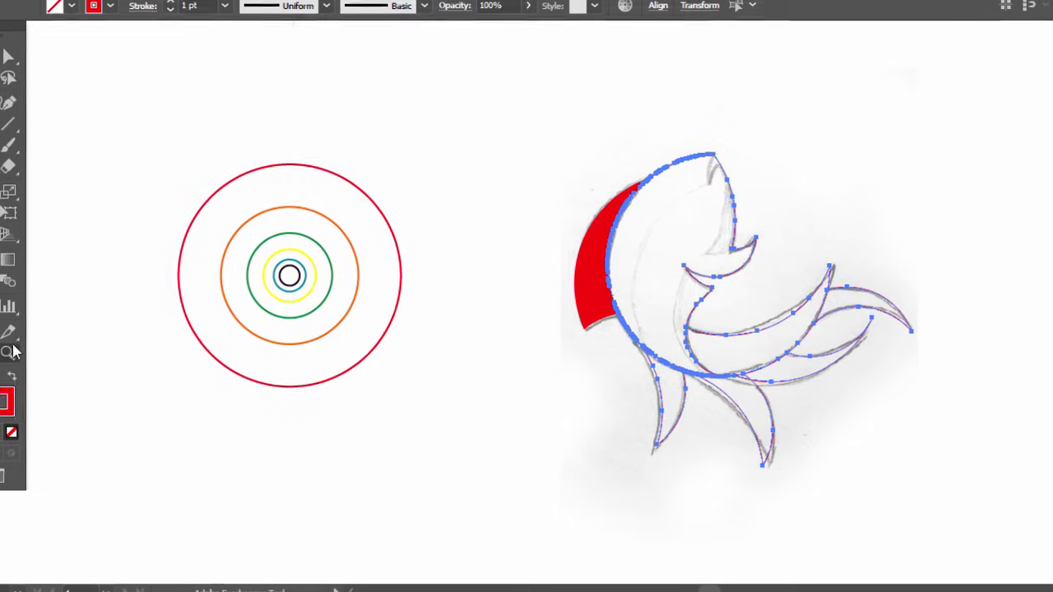
key("v")
left_click(567, 224)
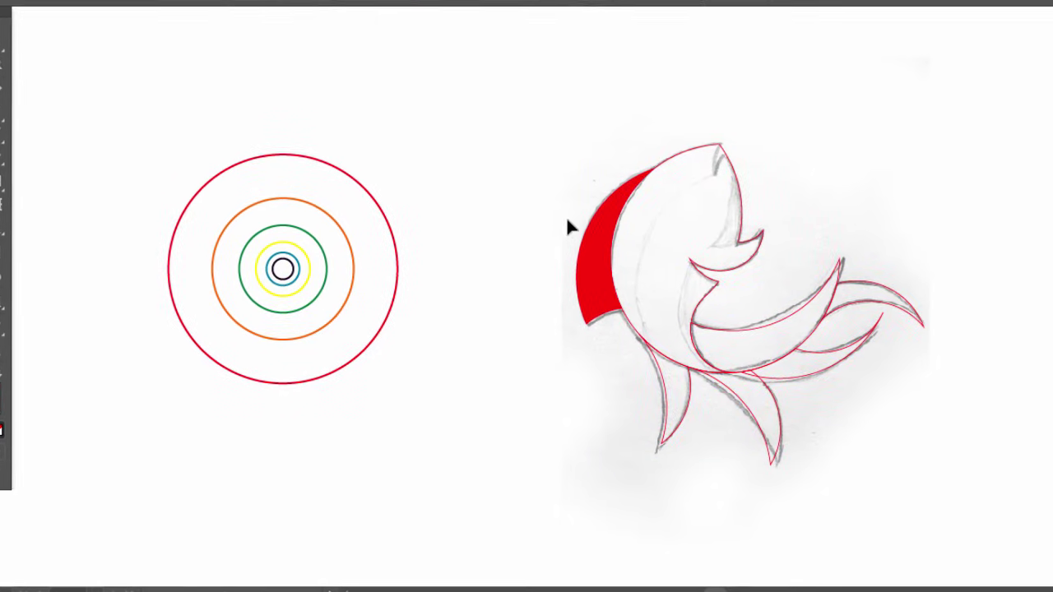
left_click(592, 241)
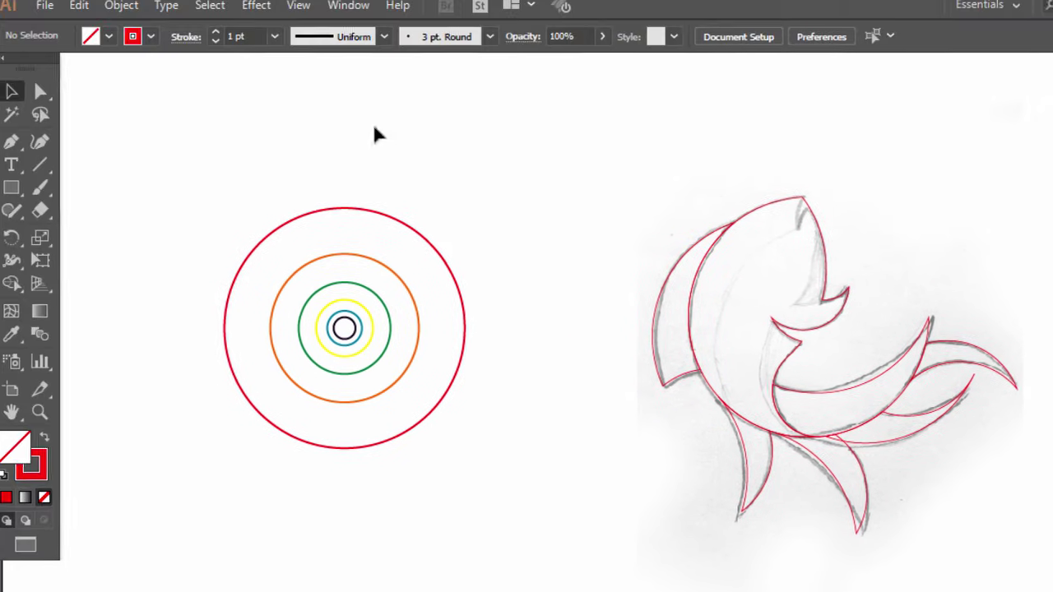
Step: Unlock the pencil sketch, move it out from behind the fish outlines and delete it
left_click(130, 12)
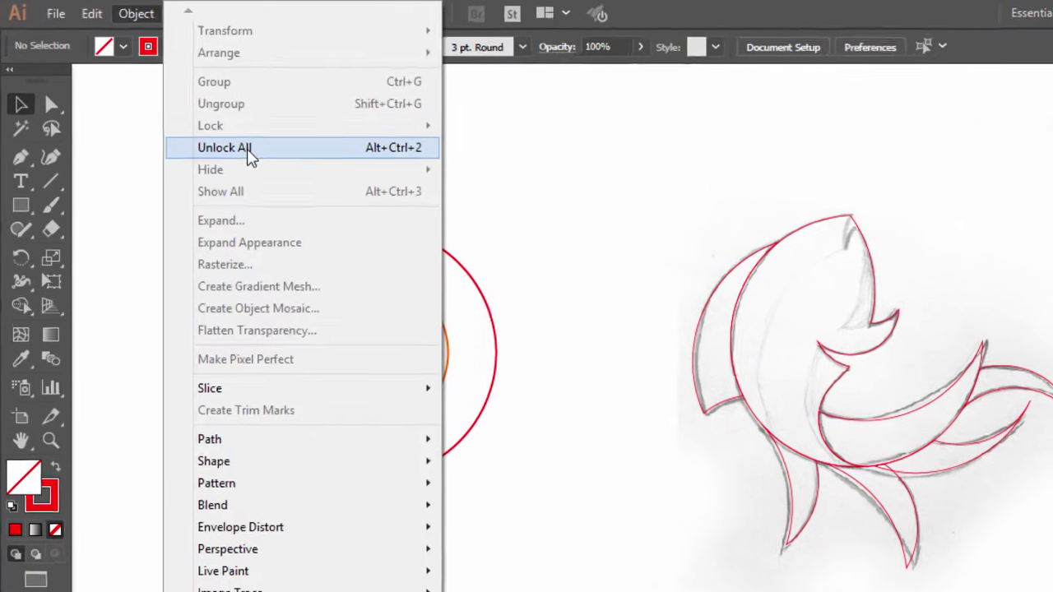
left_click(234, 145)
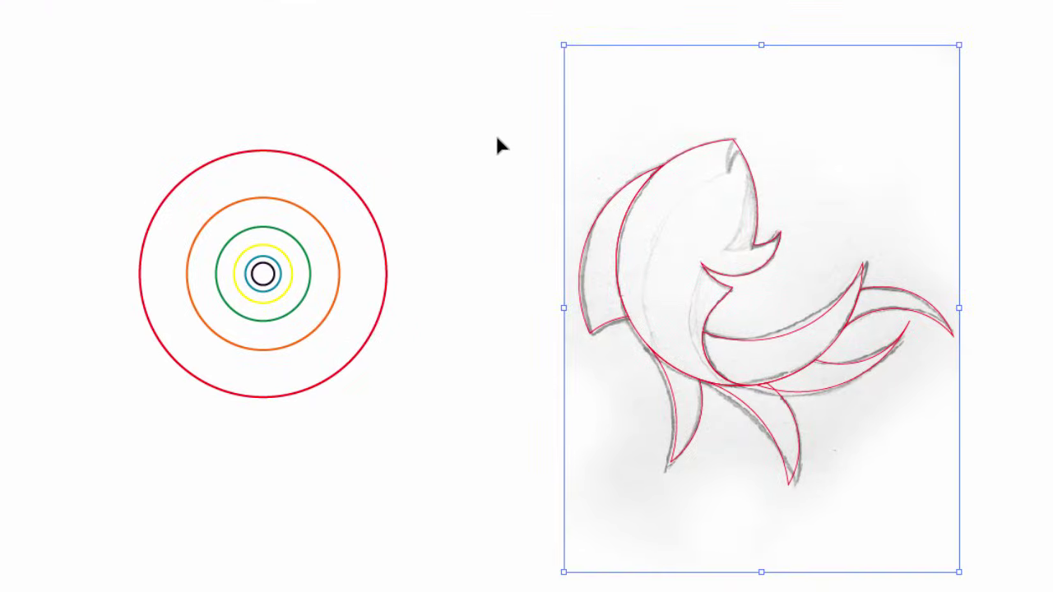
mouse_move(622, 162)
left_mouse_down()
mouse_move(511, 156)
mouse_move(458, 128)
mouse_move(475, 138)
mouse_move(431, 133)
left_mouse_up()
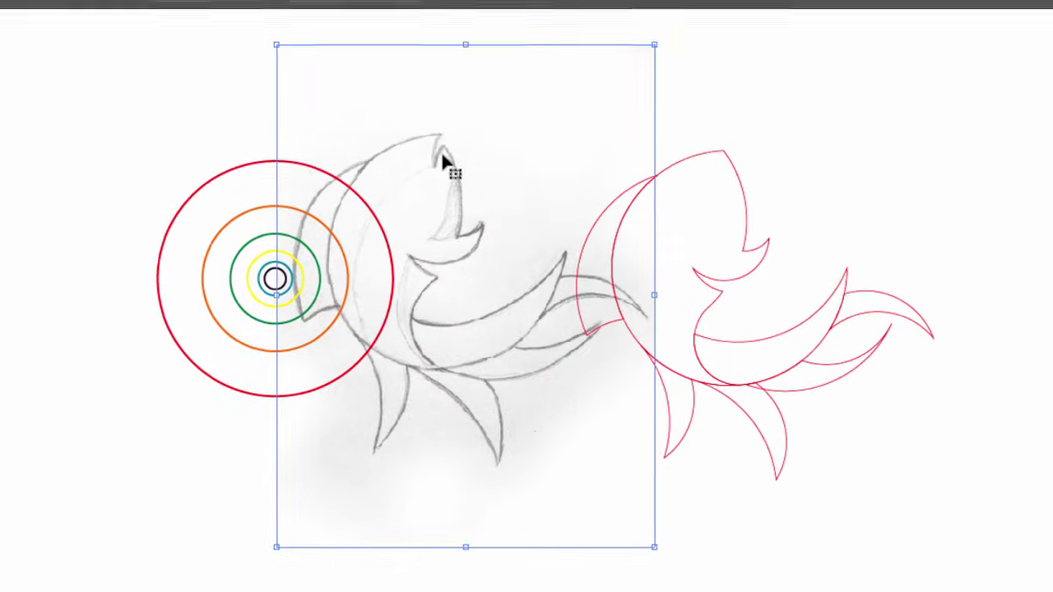
key("Delete")
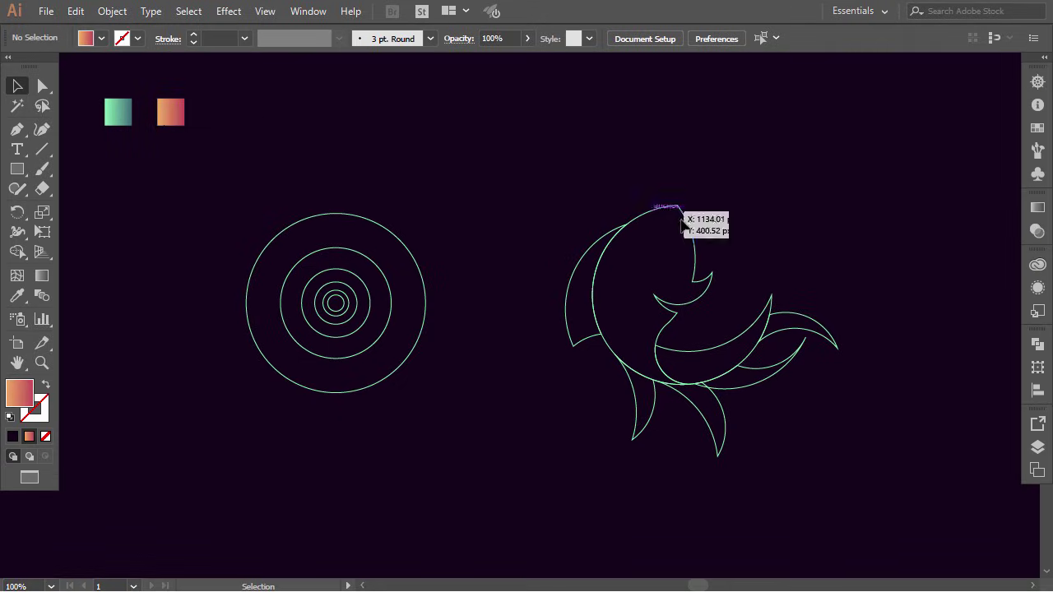
Step: Fill the fish body with the green gradient sampled from the sample squares, trying the orange-red one first
left_click(706, 249)
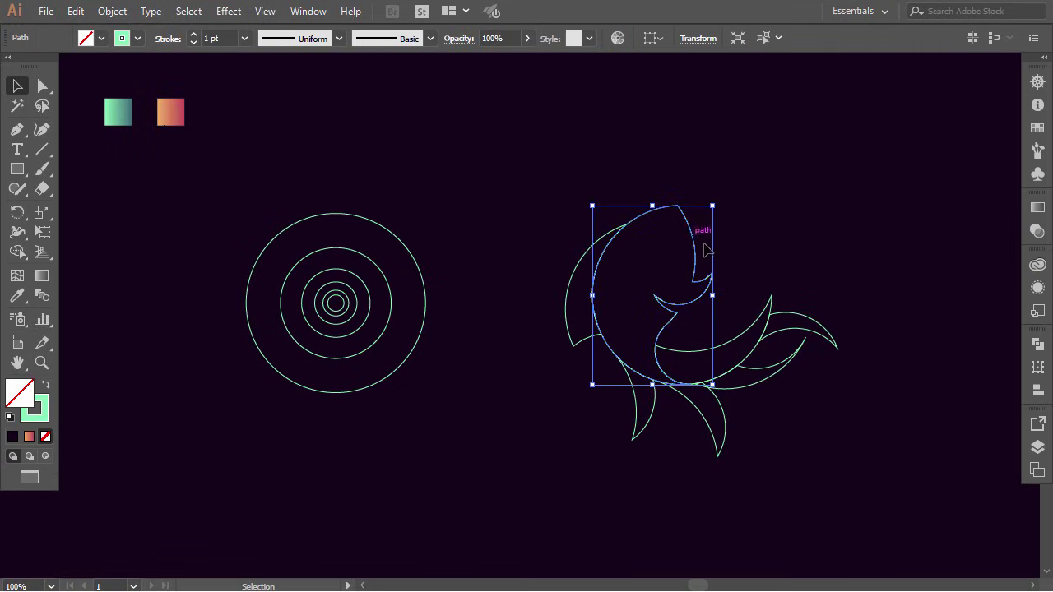
left_click(16, 296)
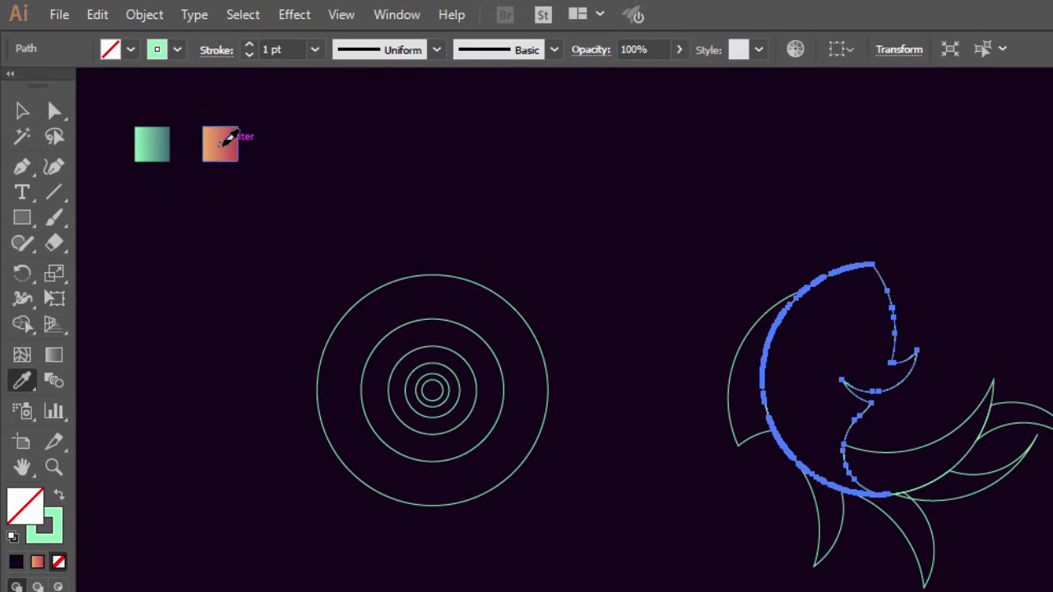
left_click(224, 143)
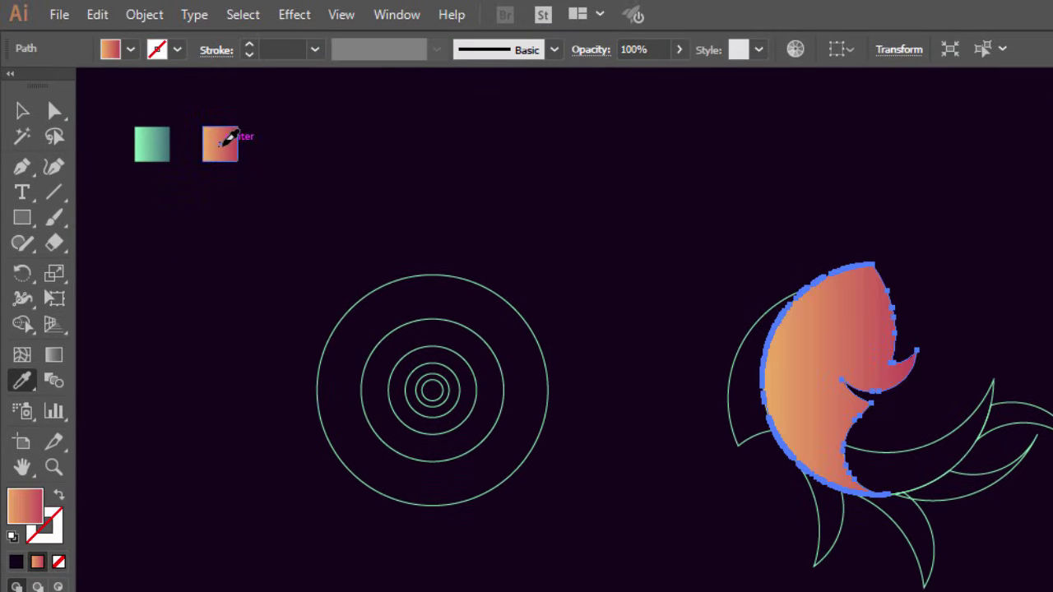
left_click(160, 145)
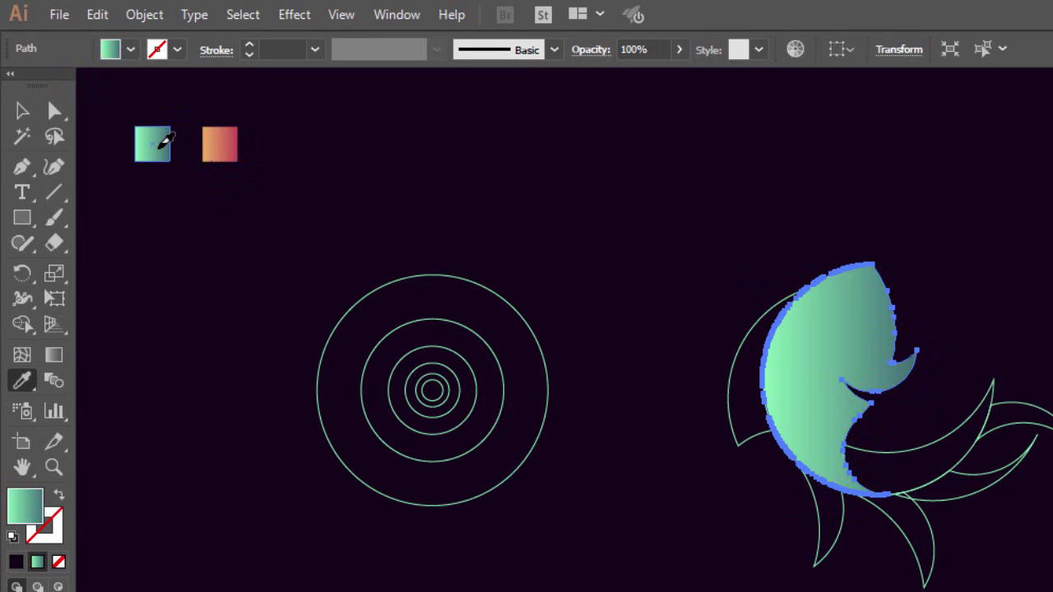
left_click(22, 110)
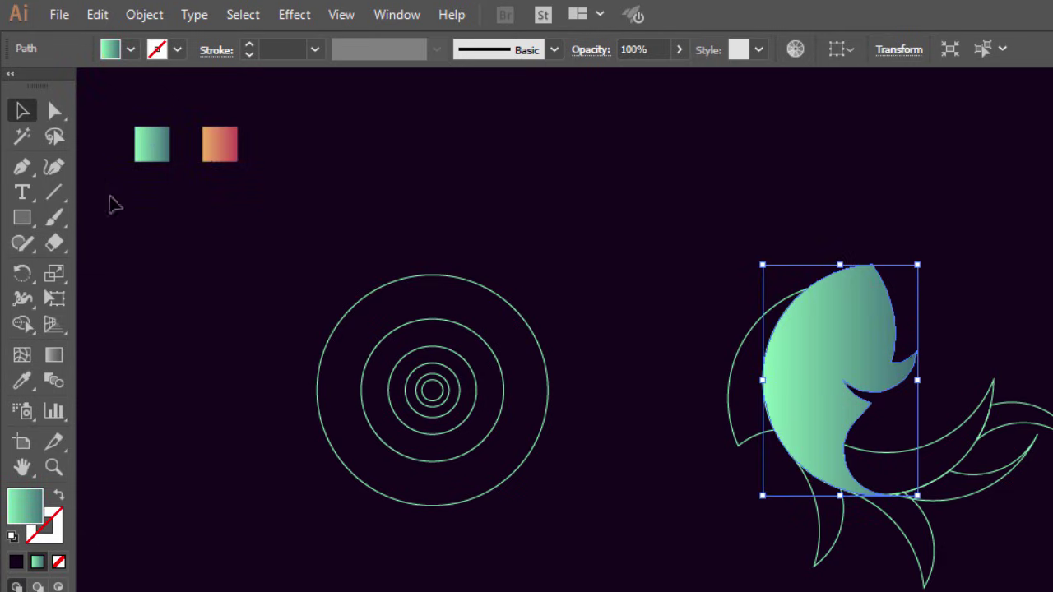
left_click(175, 264)
Step: Redraw the body's green gradient with the Gradient tool, running from the rounded back edge to the small side fin
left_click(823, 370)
left_click(53, 354)
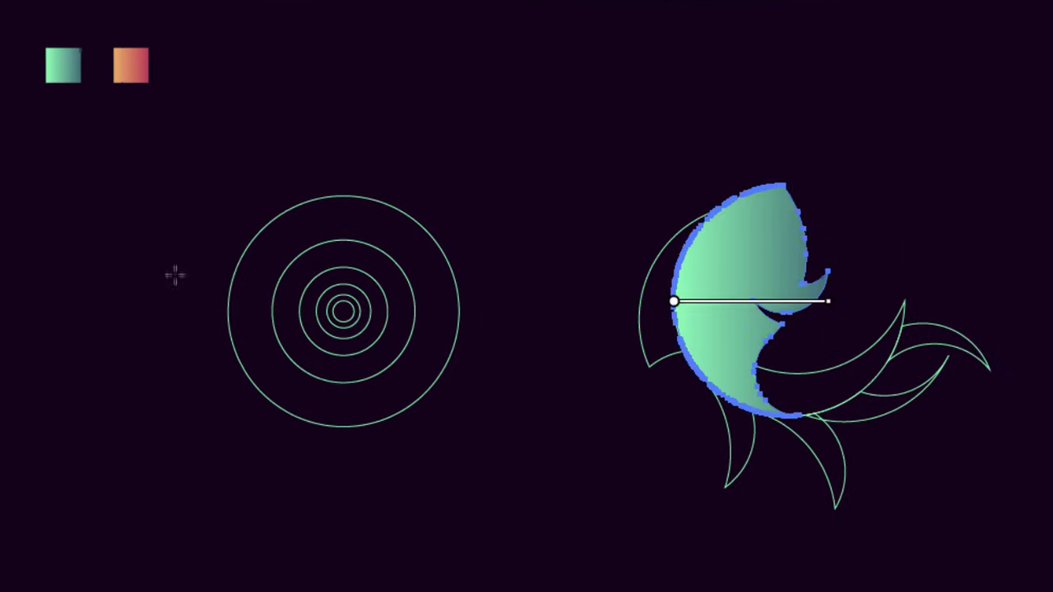
left_click_drag(656, 261, 776, 271)
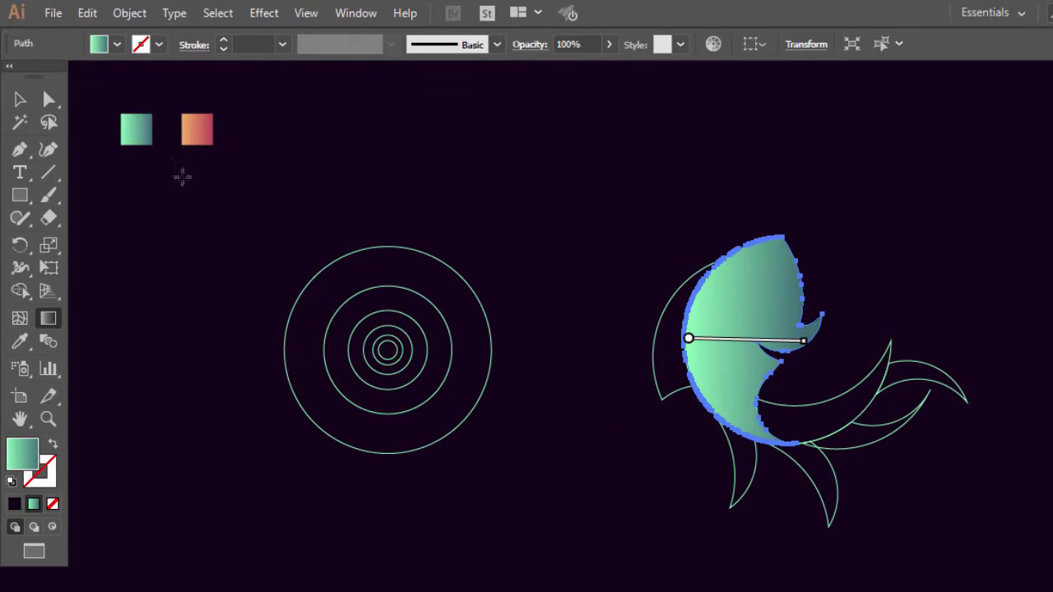
left_click(20, 99)
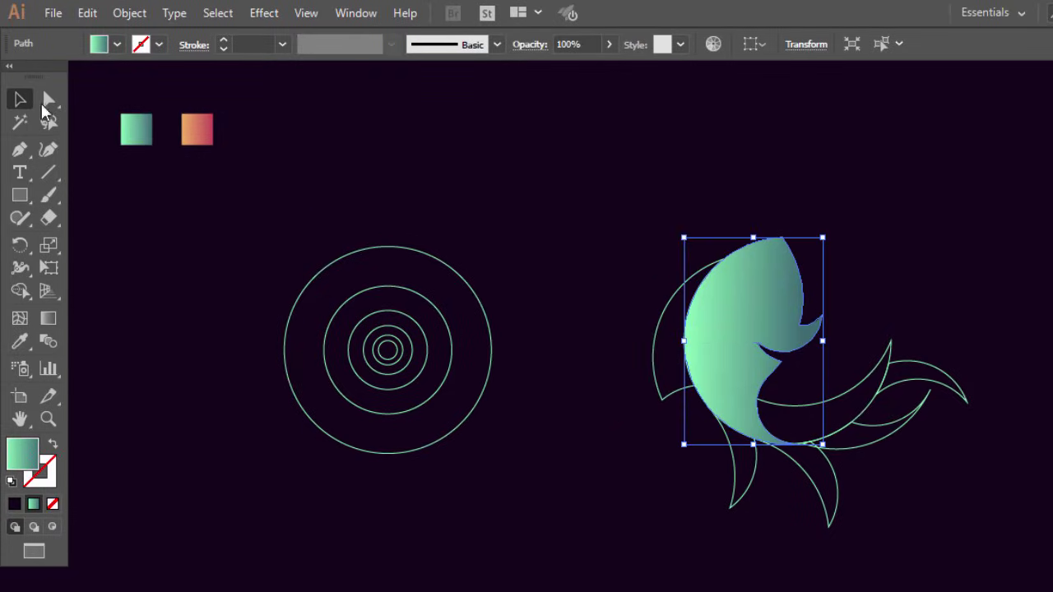
Step: Fill the large back fin with the sampled orange-red gradient and redraw it with the Gradient tool from its outer edge to the body
left_click(496, 197)
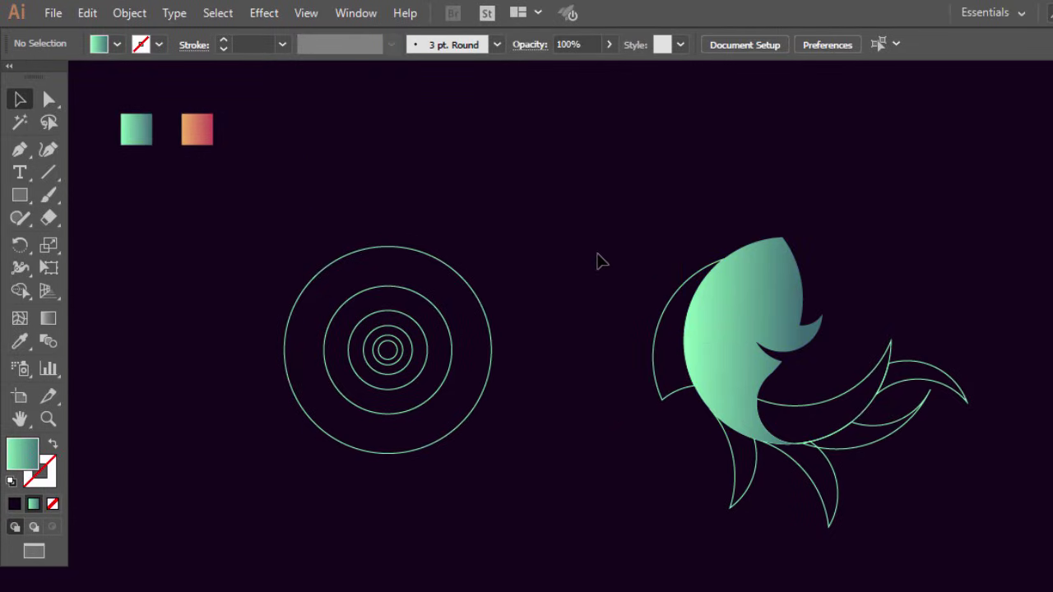
left_click(675, 302)
left_click(20, 342)
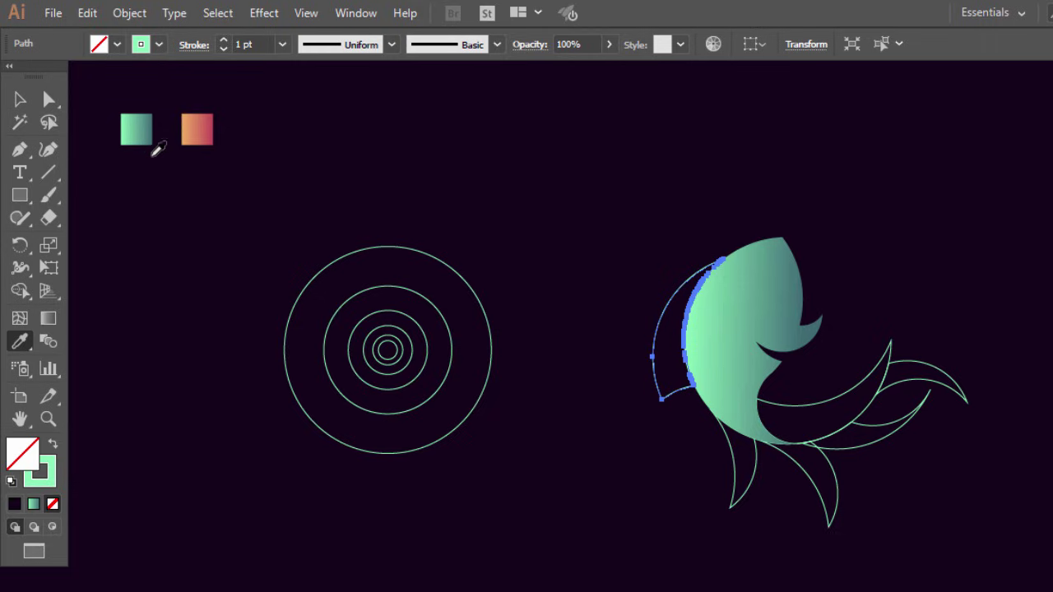
left_click(198, 128)
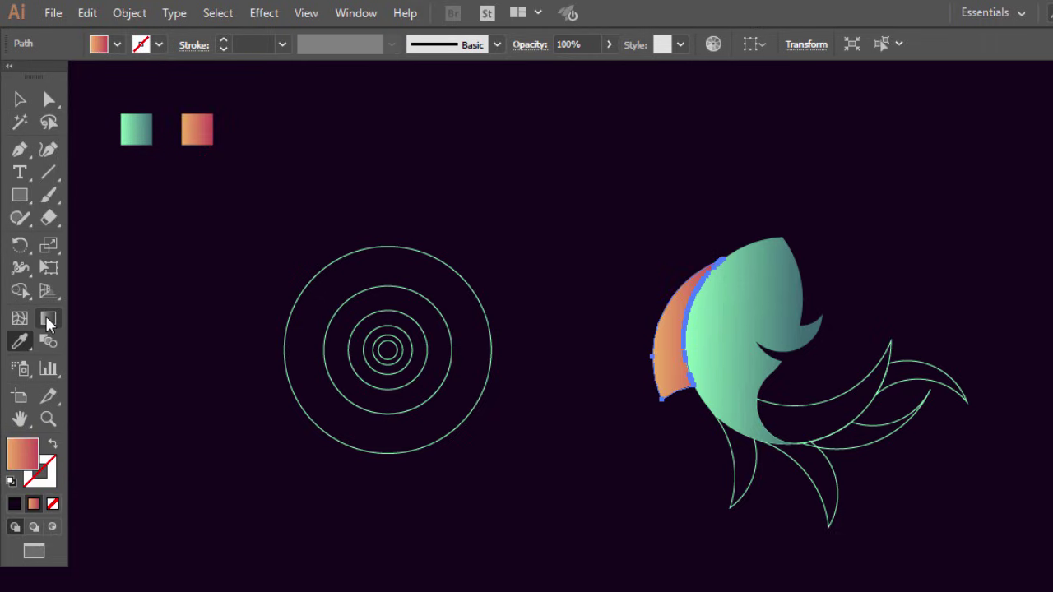
left_click(47, 318)
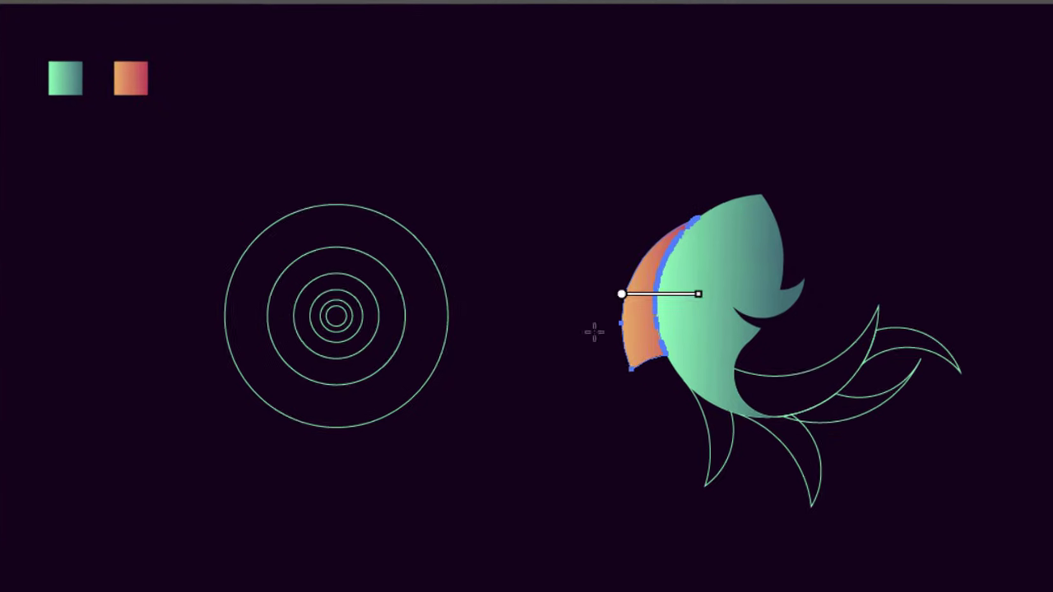
left_click_drag(615, 326, 657, 326)
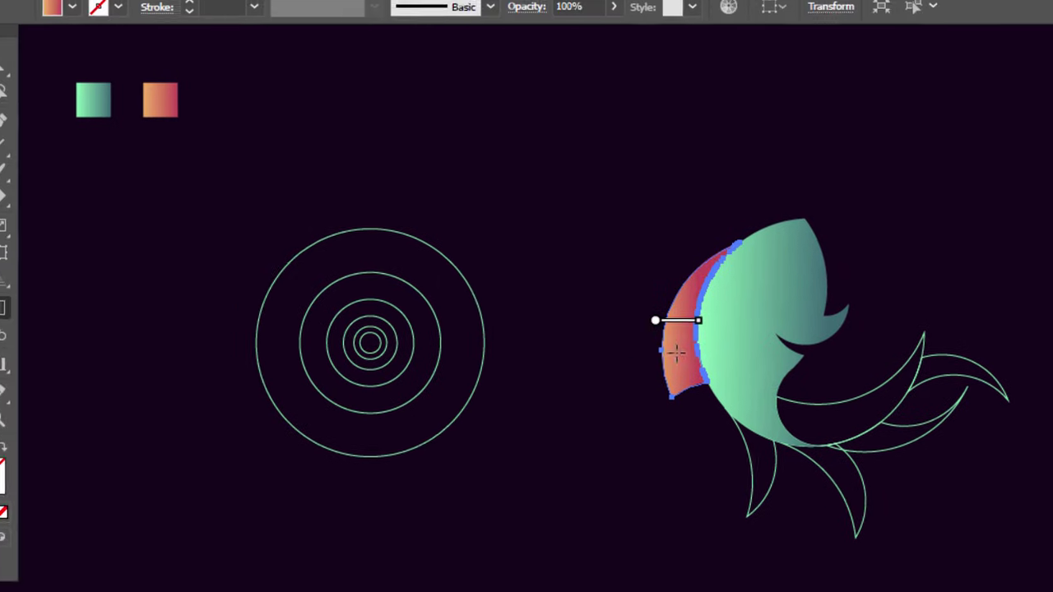
left_click(0, 70)
left_click(118, 198)
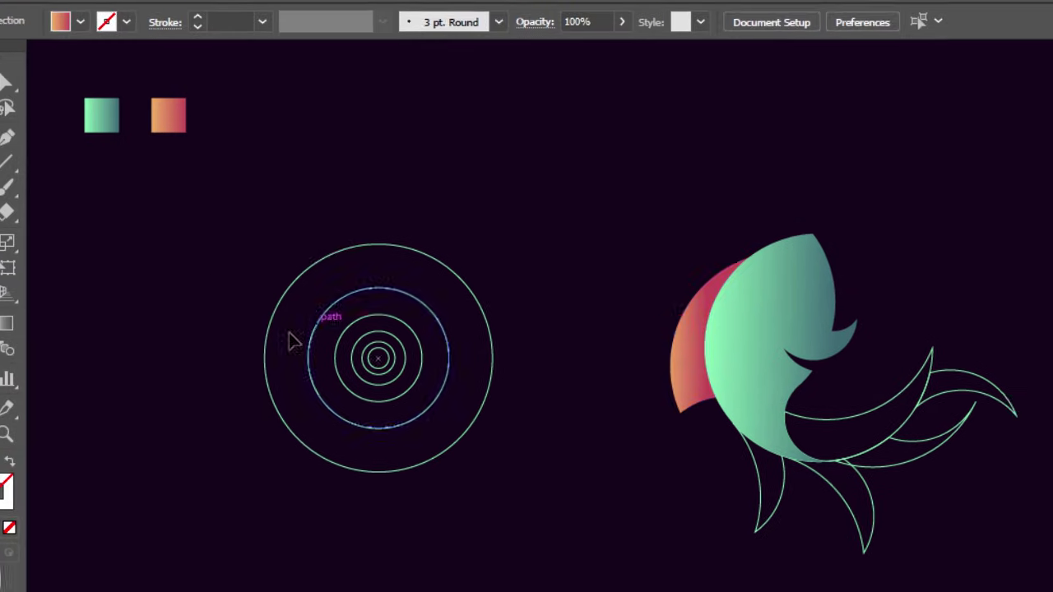
Step: Fill all the remaining fin and tail outlines with the gradient sampled from the orange-red square
left_click_drag(856, 270, 549, 409)
left_click(17, 305)
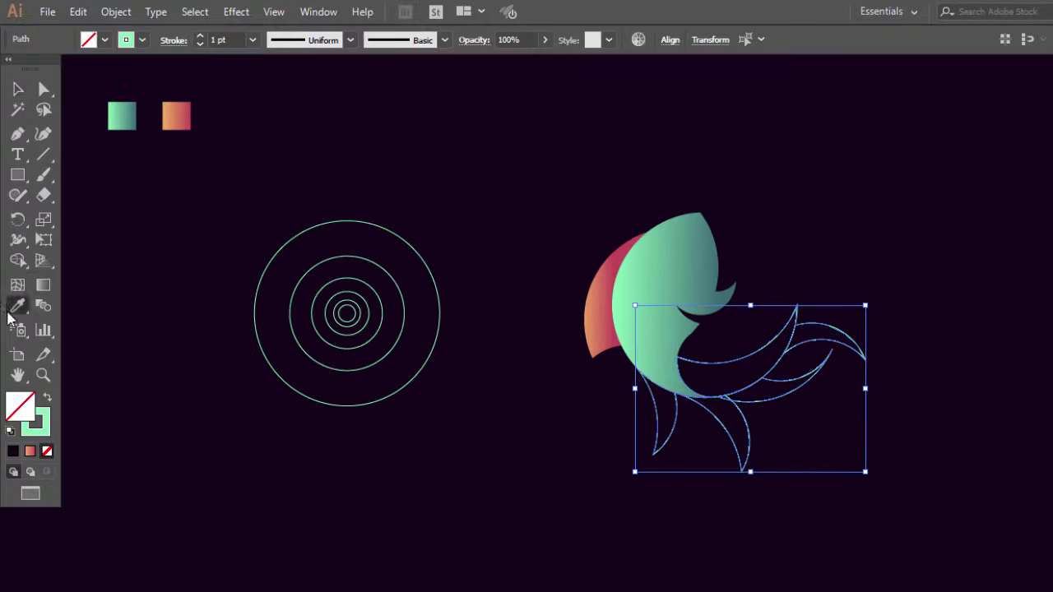
left_click(180, 113)
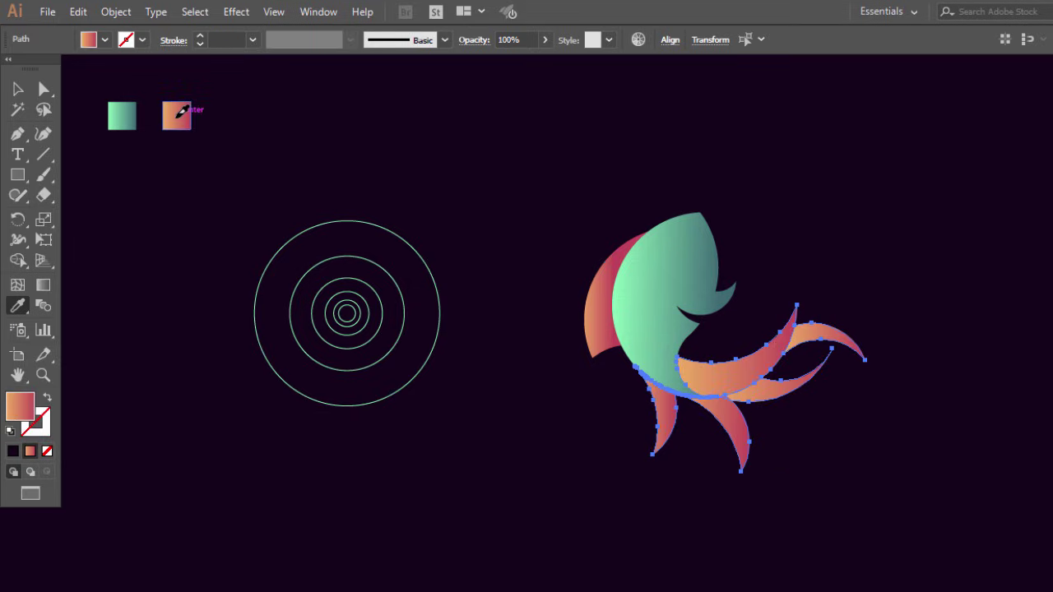
left_click(19, 91)
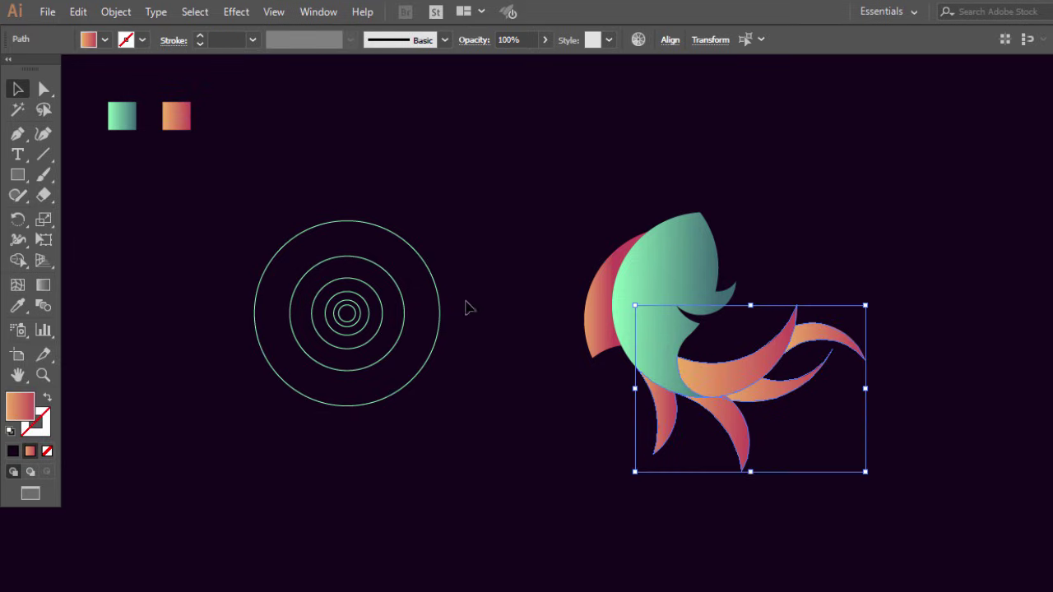
left_click(475, 358)
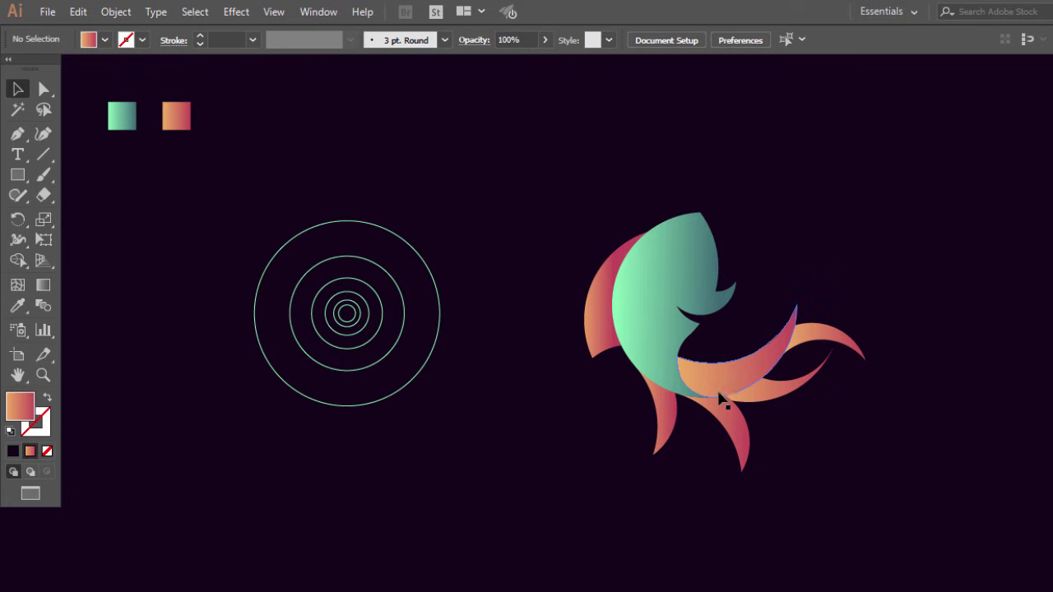
left_click(671, 412)
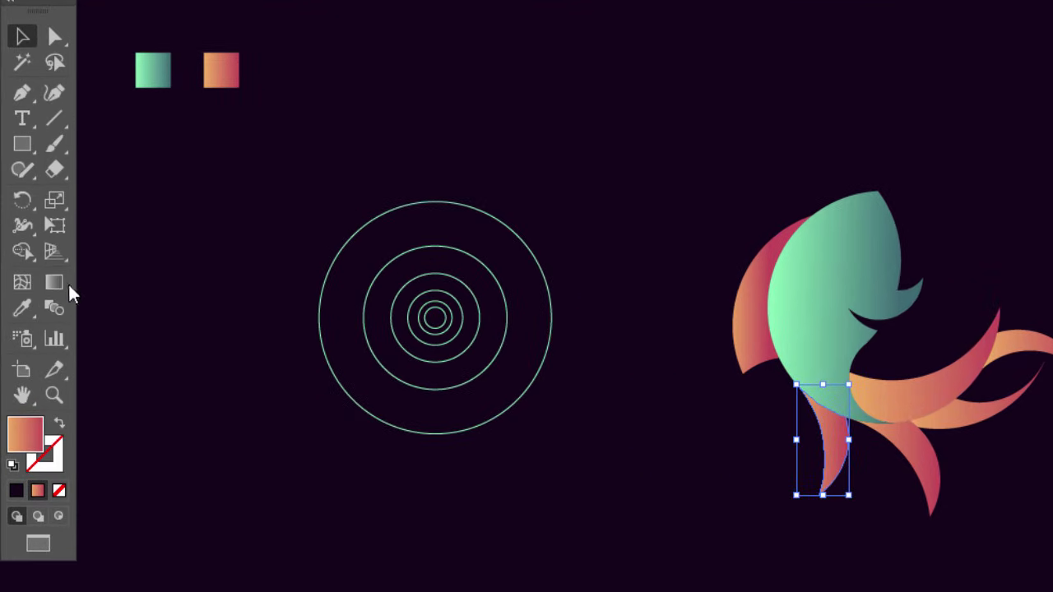
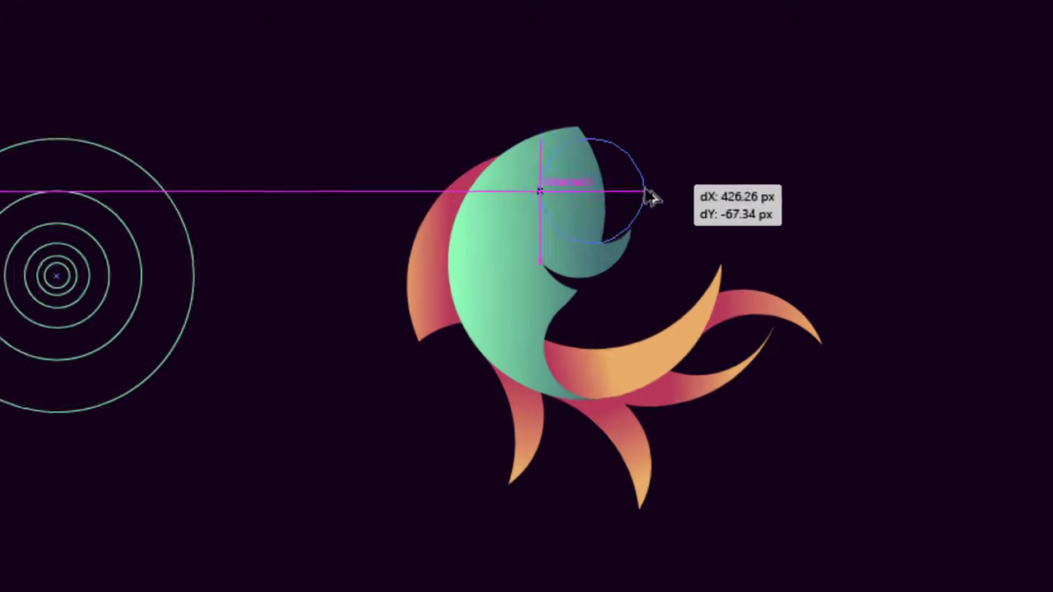
Step: Place copies of the third-largest and second-largest golden-ratio circles over the fish's head, the smaller one resting on the small side fin
left_click_drag(651, 197, 653, 197)
left_click_drag(591, 247, 593, 245)
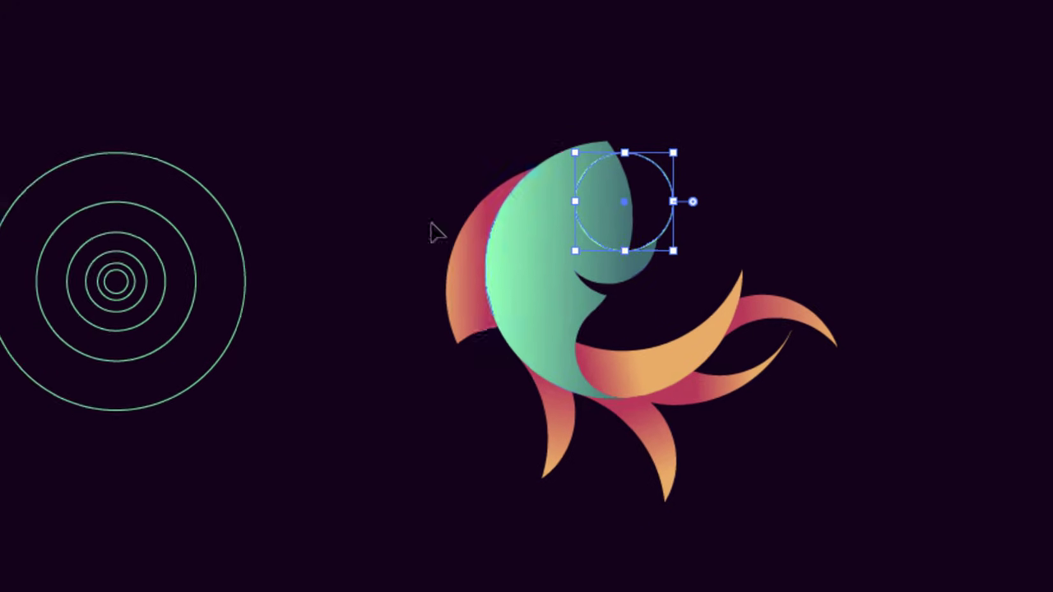
left_click_drag(234, 250, 644, 156)
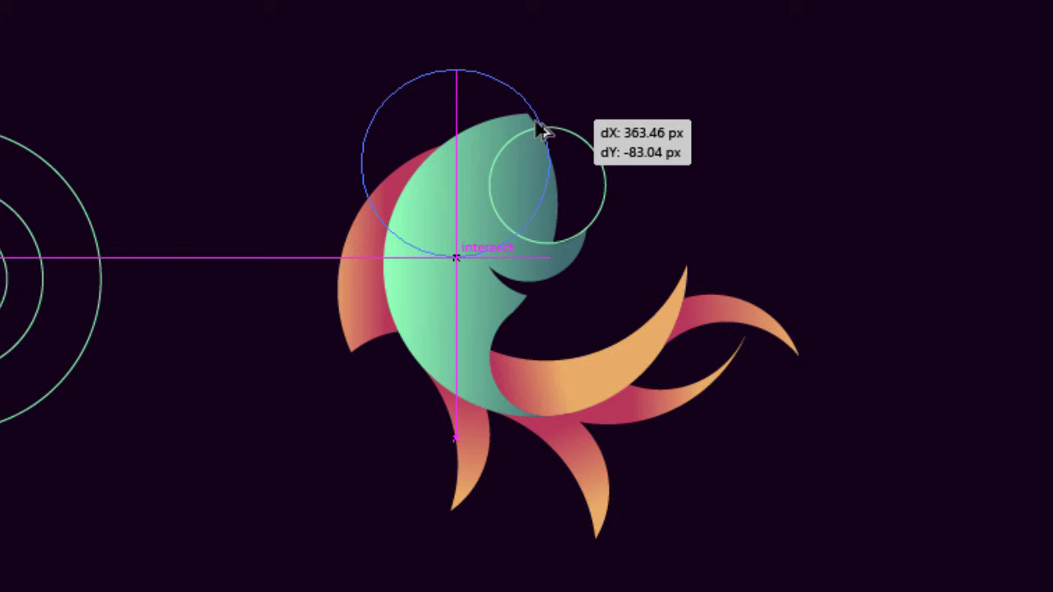
left_click_drag(541, 132, 543, 137)
left_click(700, 210)
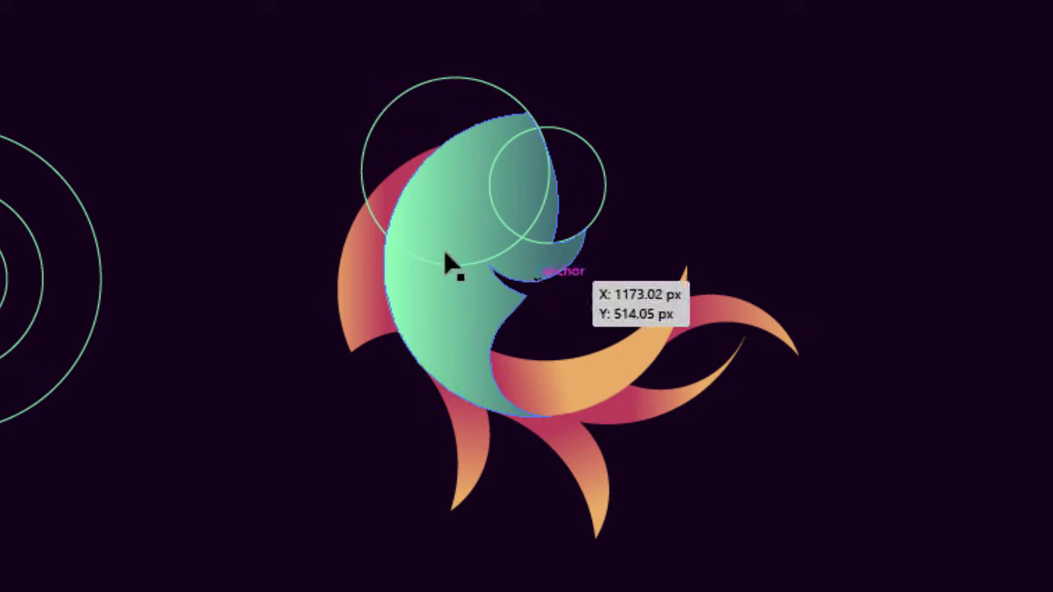
Step: Nudge the larger circle onto the head's front edge and the smaller one onto the upper curve of the small side fin
scroll(564, 241, "up", 3)
scroll(562, 240, "down", 1)
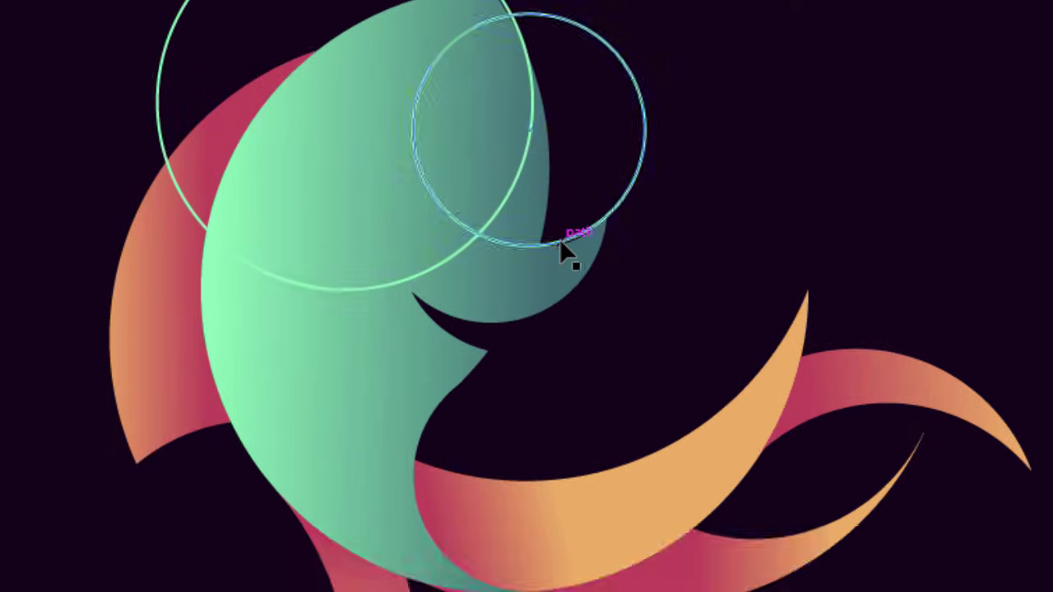
scroll(562, 240, "up", 2)
left_click_drag(484, 77, 477, 74)
left_click(566, 247)
scroll(558, 344, "up", 2)
mouse_move(568, 343)
left_mouse_down()
mouse_move(576, 341)
mouse_move(566, 333)
left_mouse_up()
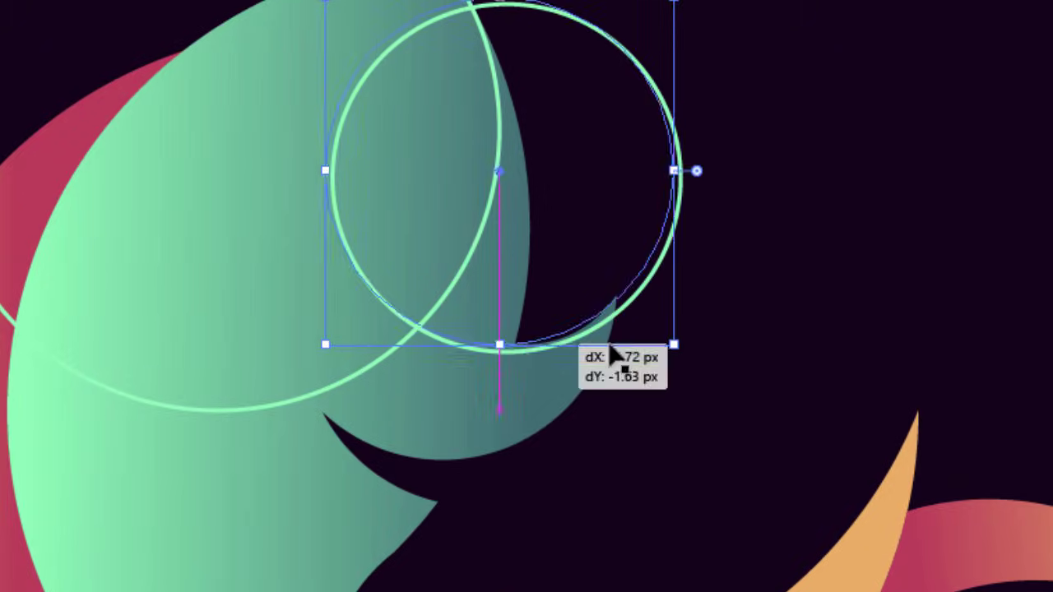
left_click(803, 299)
Step: Use the Shape Builder on the body and both circles to cut off the crescent along the head's front edge
left_click_drag(734, 33, 212, 379)
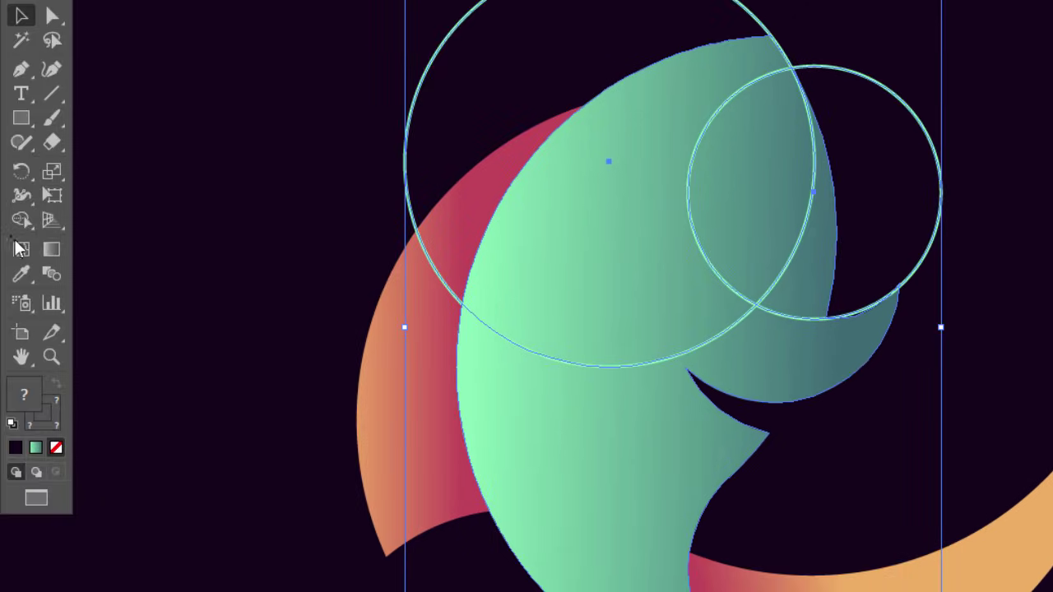
left_click(20, 248)
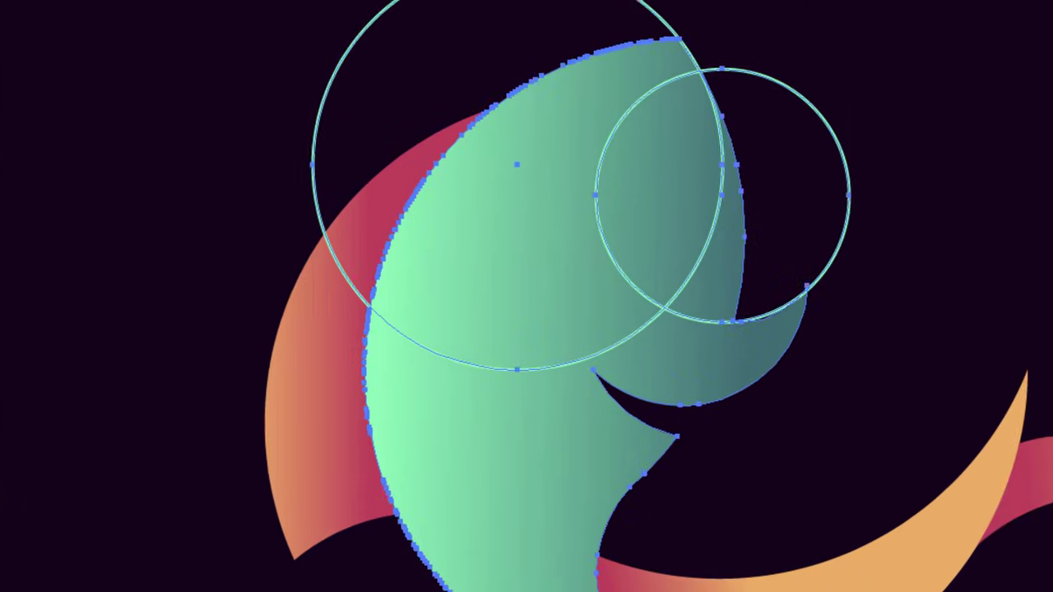
left_click(817, 285, "alt")
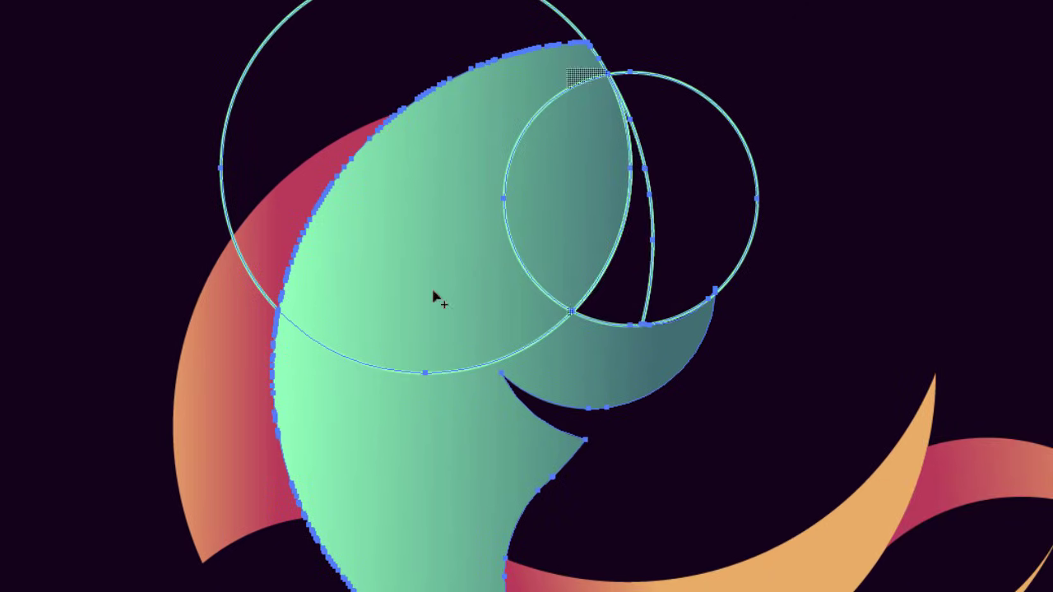
key("v")
key("ctrl+shift+a")
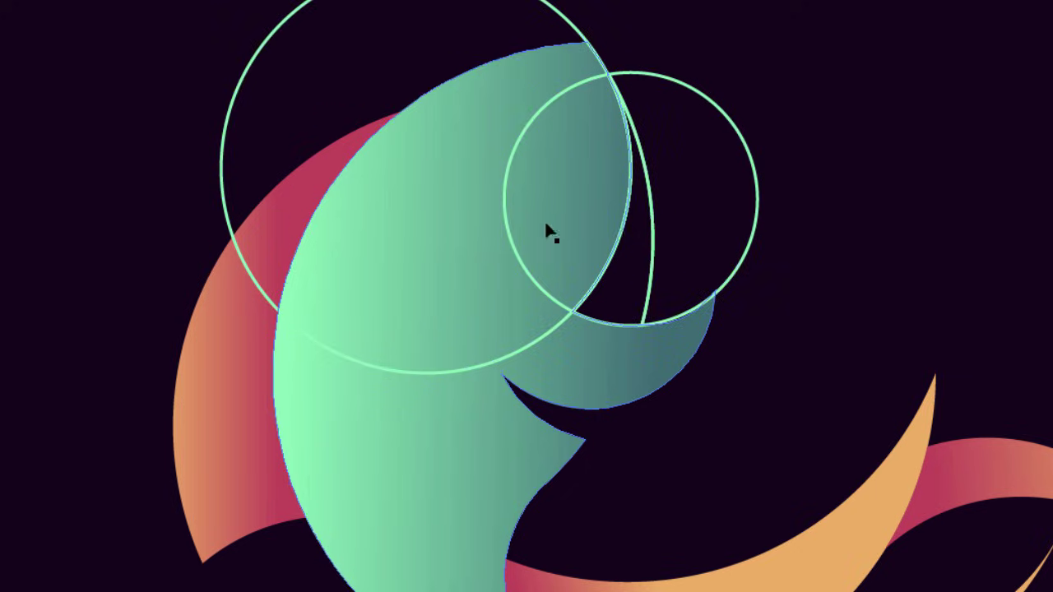
Step: Move the leftover outer piece of the smaller circle aside and copy the crescent cut from the head's front edge
left_click_drag(656, 244, 775, 246)
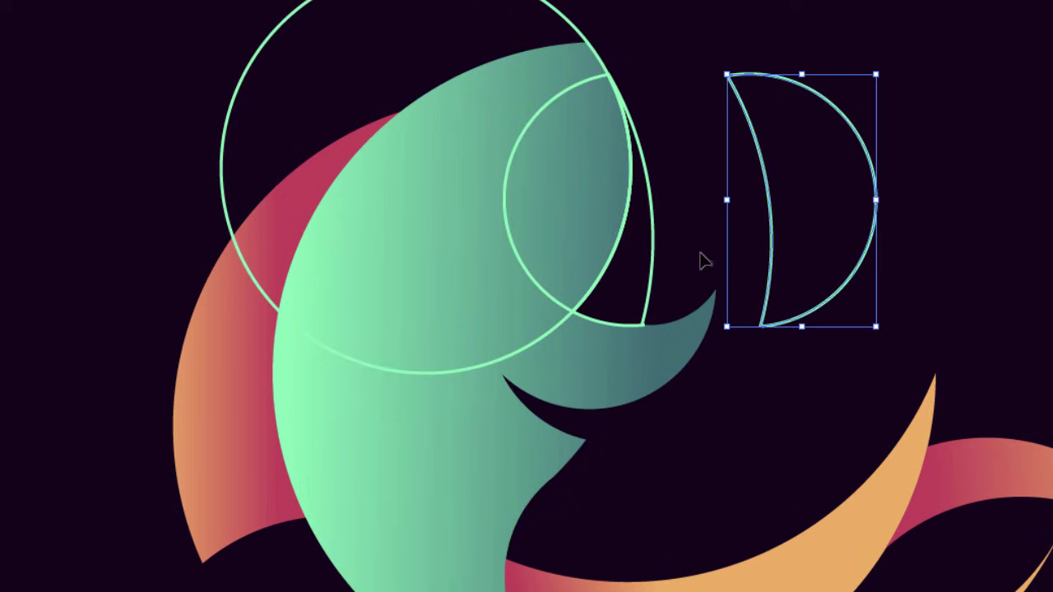
left_click(654, 261)
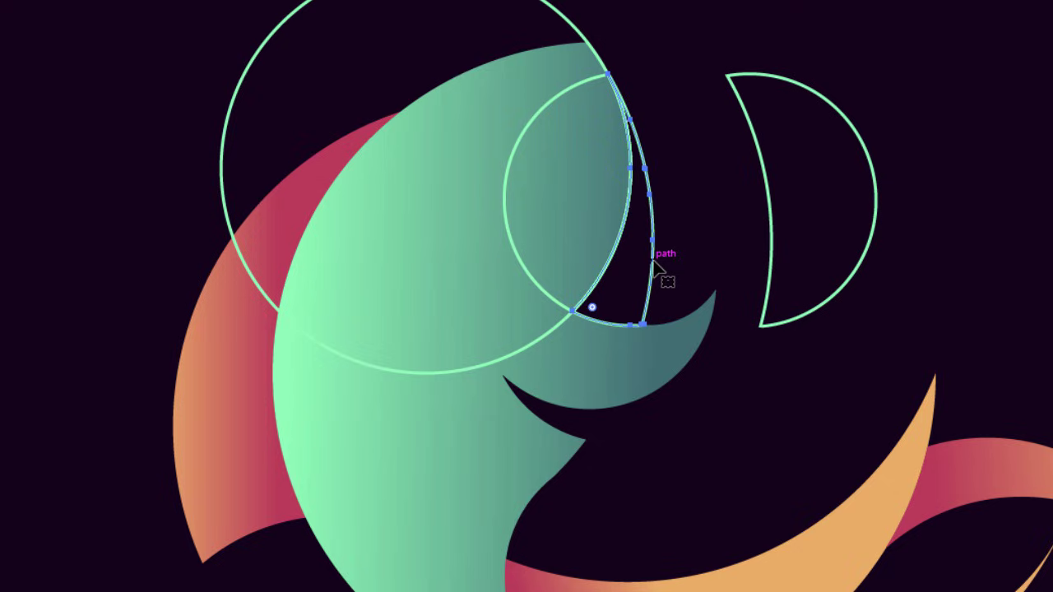
key("Delete")
Step: Undo the Shape Builder cut so the body is whole again, and delete both circles from the head
key("ctrl+z")
key("ctrl+z")
key("ctrl+z")
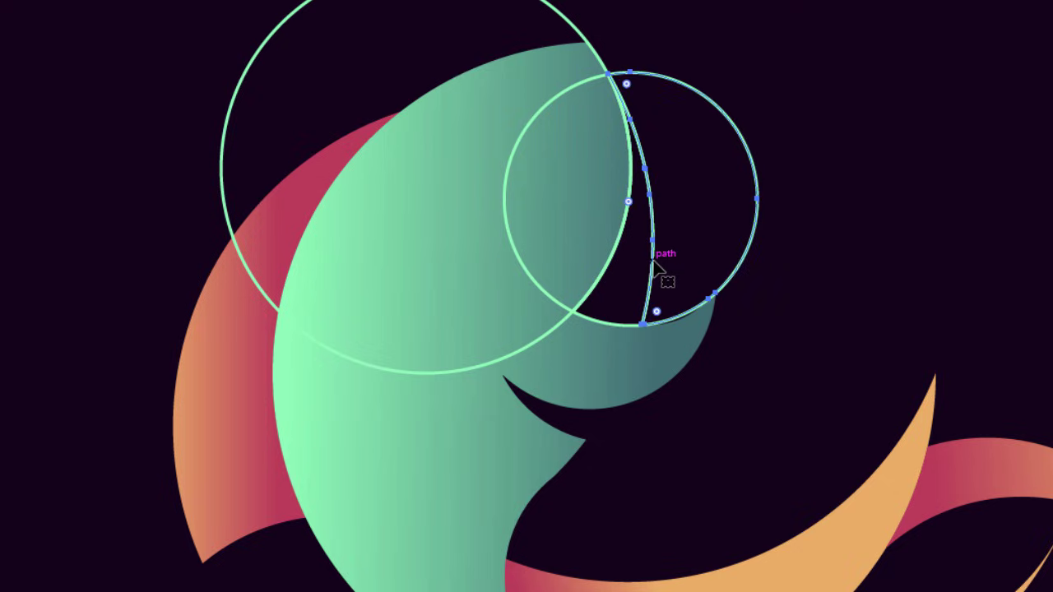
key("v")
left_click(805, 203)
left_click(707, 211)
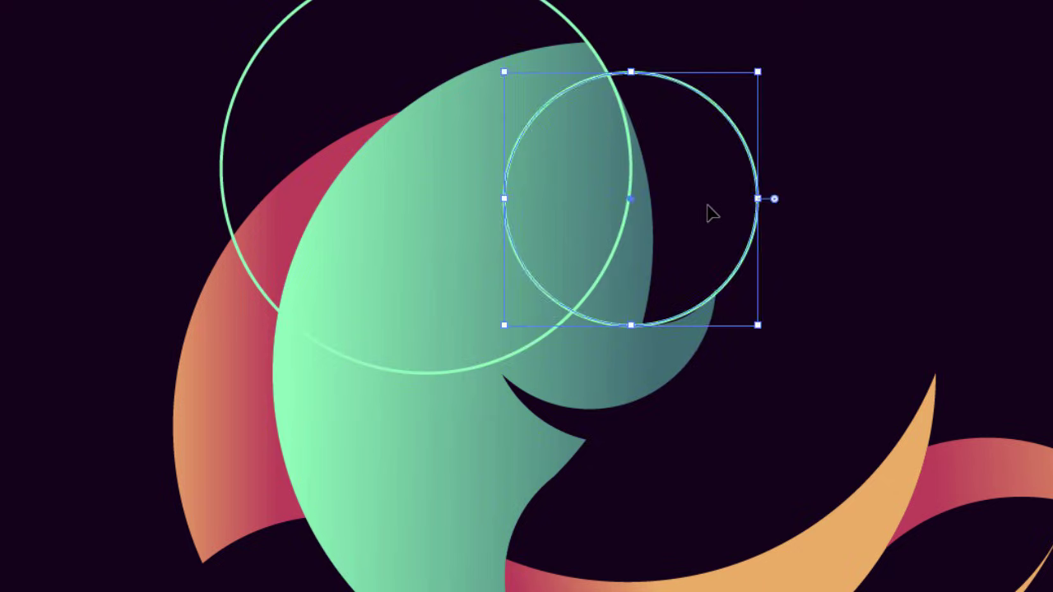
key("Delete")
left_click(552, 15)
key("Delete")
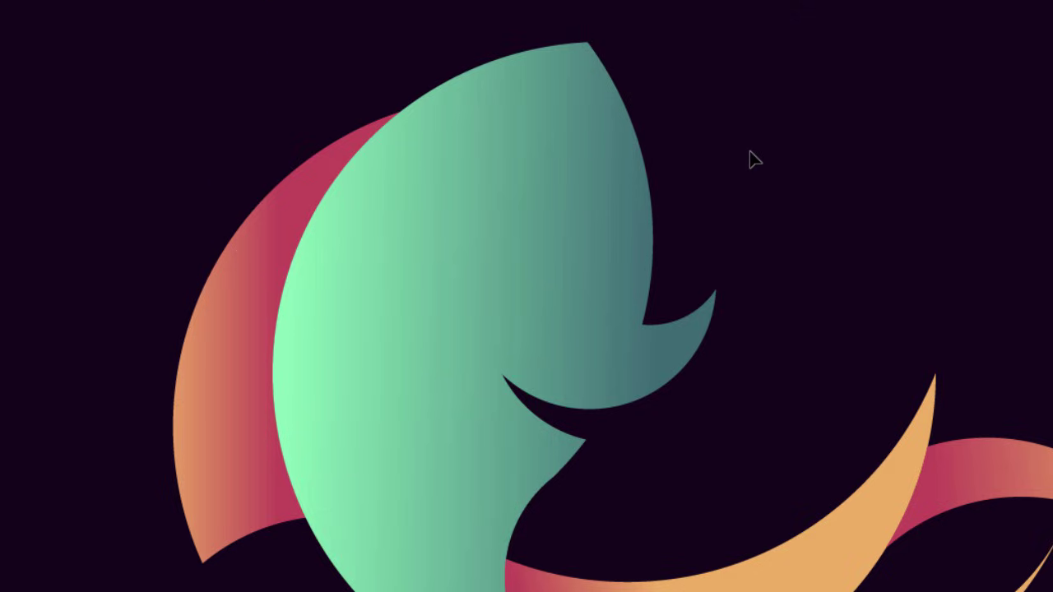
Step: Paste the copied crescent in front in its original place and fill it with the green gradient sampled from the body
key("ctrl+f")
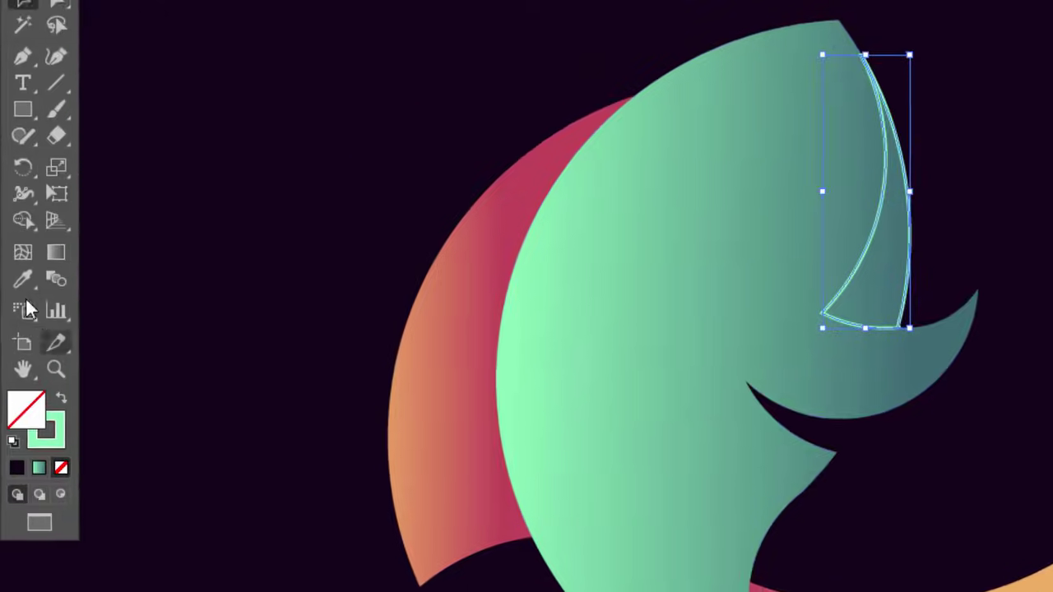
left_click(21, 283)
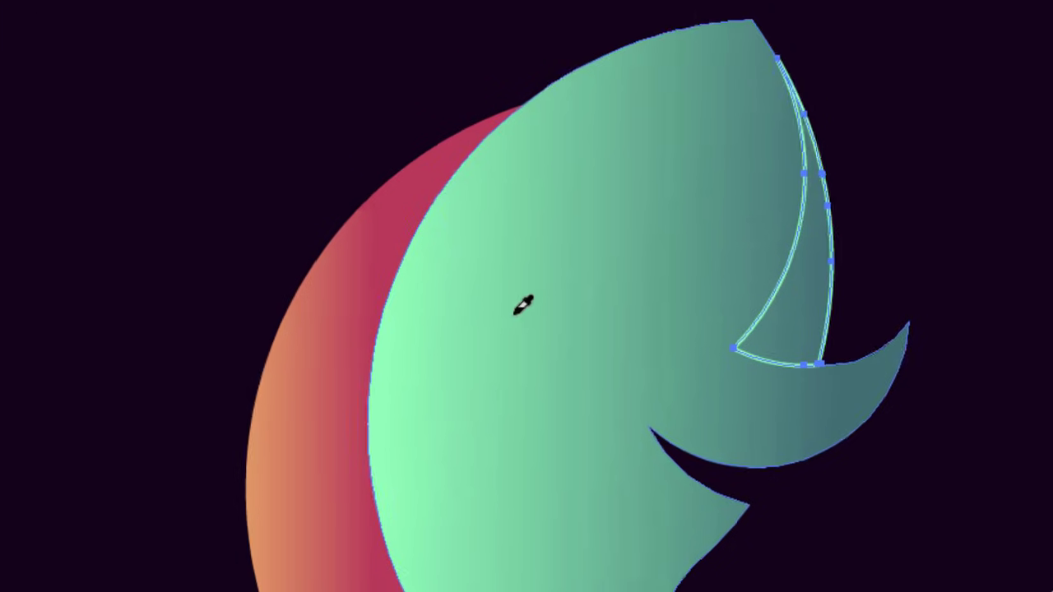
left_click(523, 304)
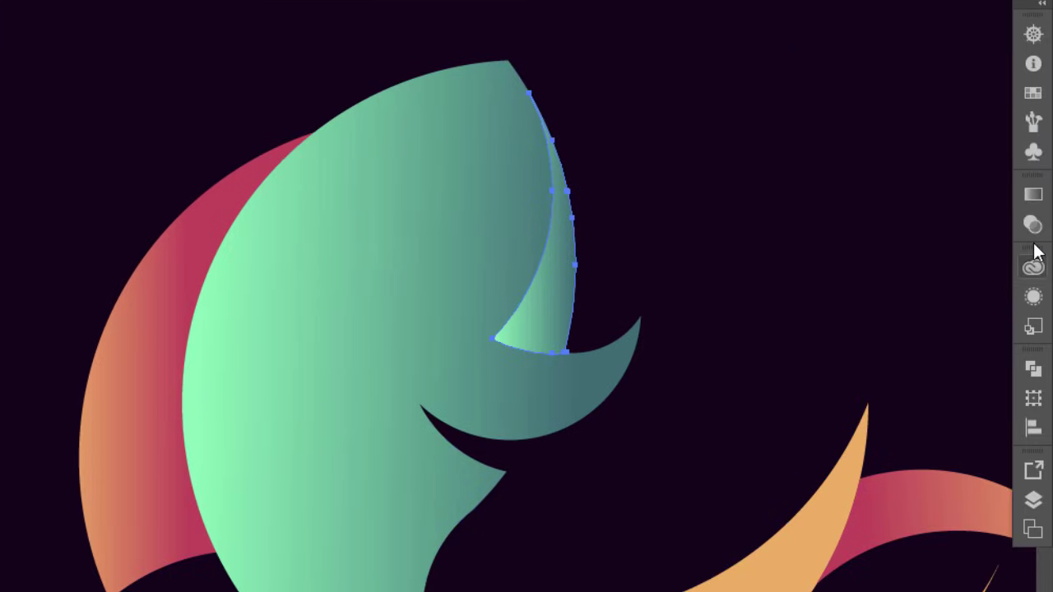
Step: Set the head crescent's blending mode to Multiply and its opacity to 50% as a shadow
left_click(1034, 227)
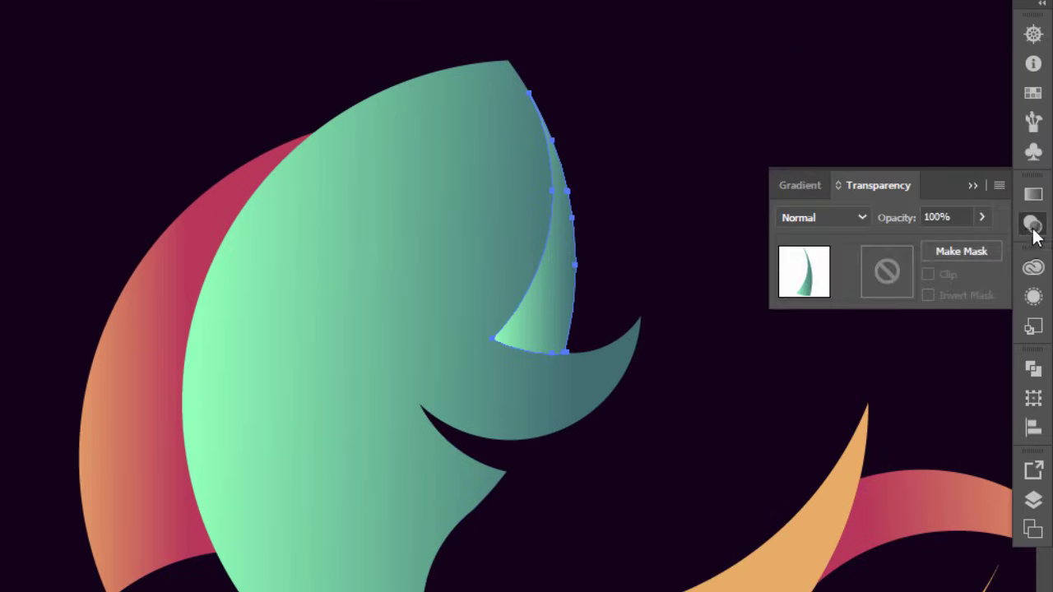
left_click(824, 215)
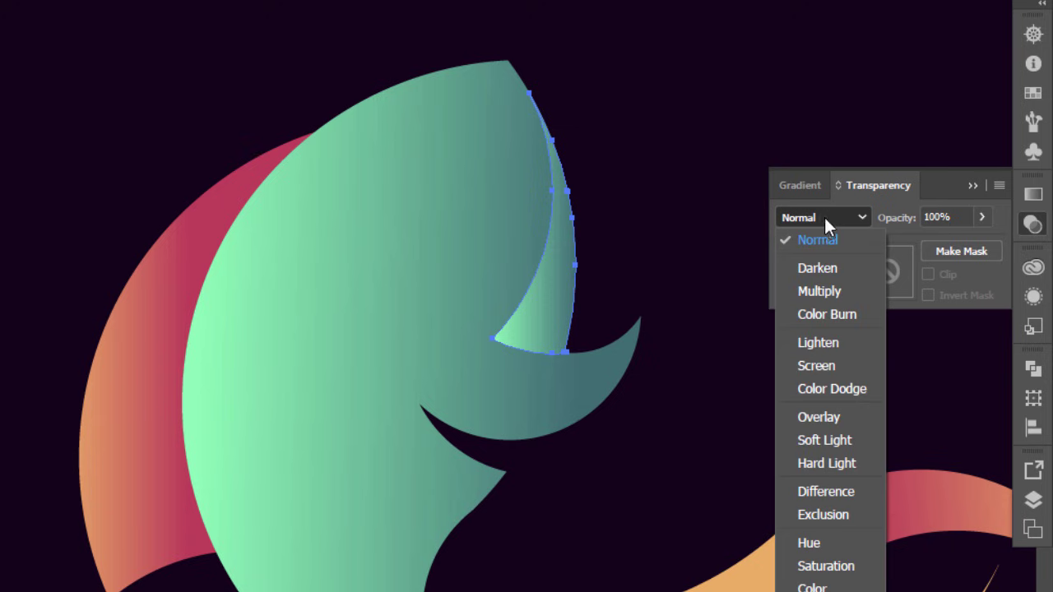
left_click(819, 291)
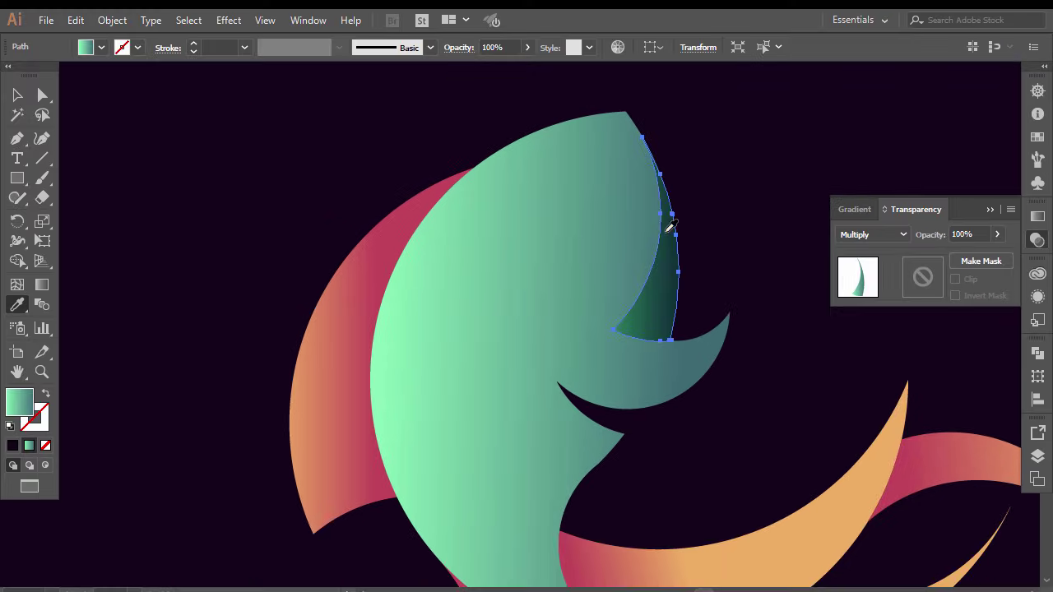
left_click(25, 99)
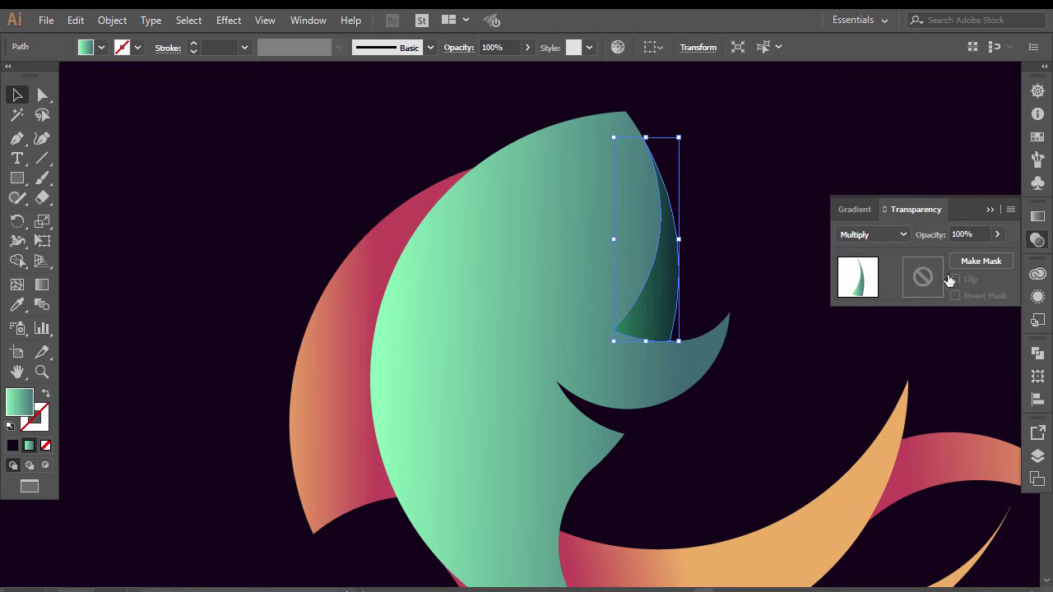
double_click(961, 234)
type("50")
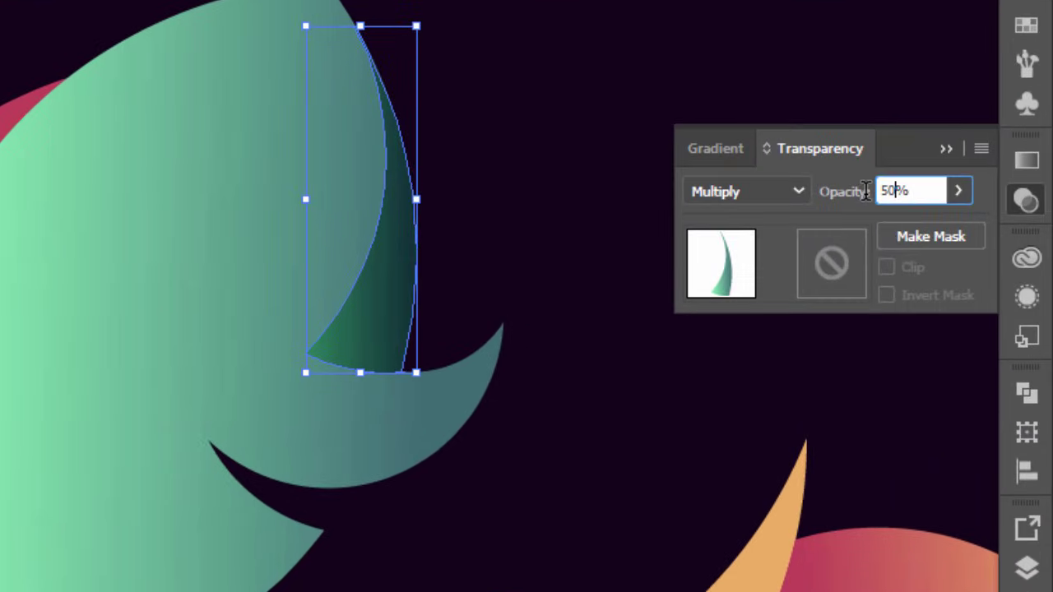
key("Return")
left_click(501, 216)
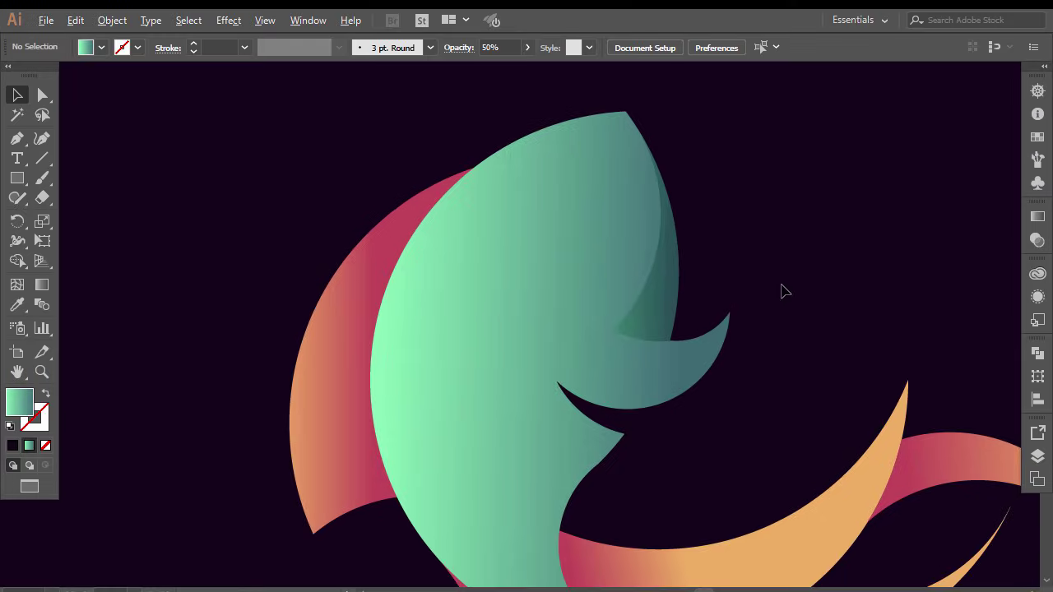
Step: Place a copy of the second-largest construction circle over the fish's lower body, between the mouth and the tail
scroll(782, 289, "down", 4)
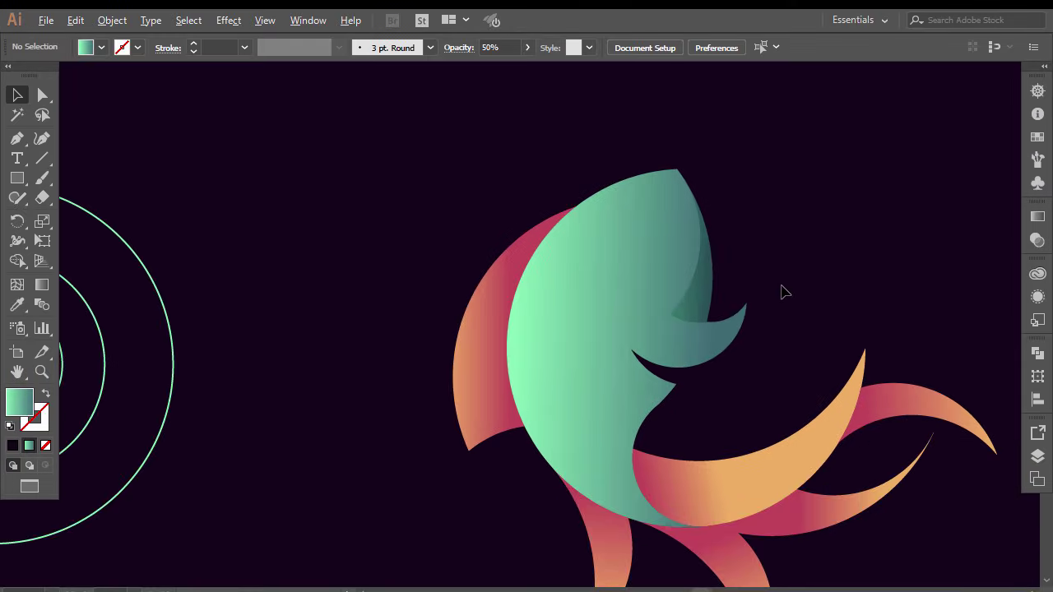
scroll(784, 292, "down", 2)
scroll(828, 336, "up", 1)
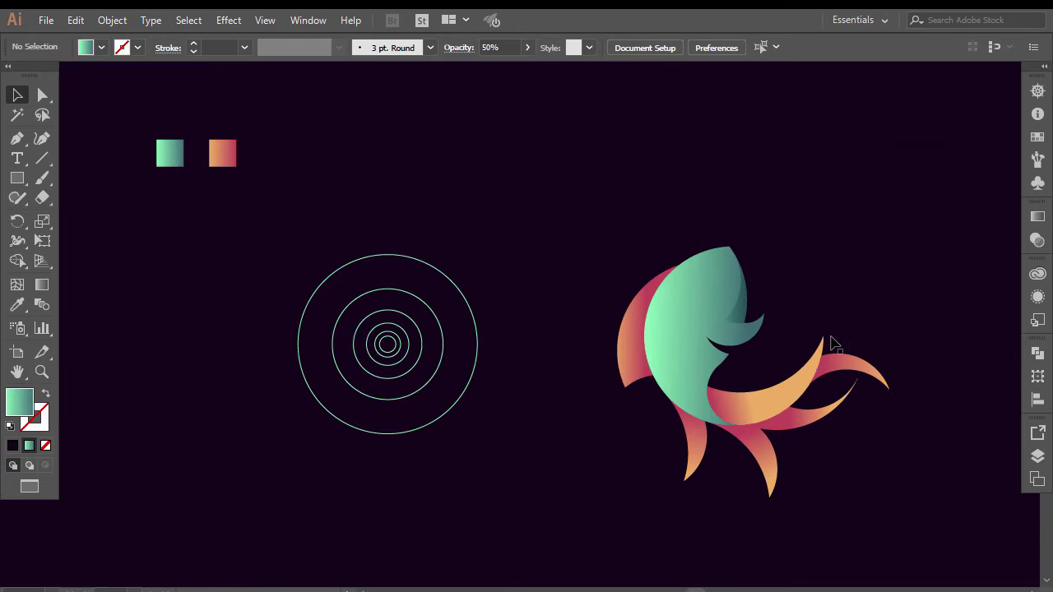
scroll(831, 337, "down", 2)
scroll(832, 338, "left", 1)
scroll(832, 337, "right", 2)
scroll(833, 343, "right", 1)
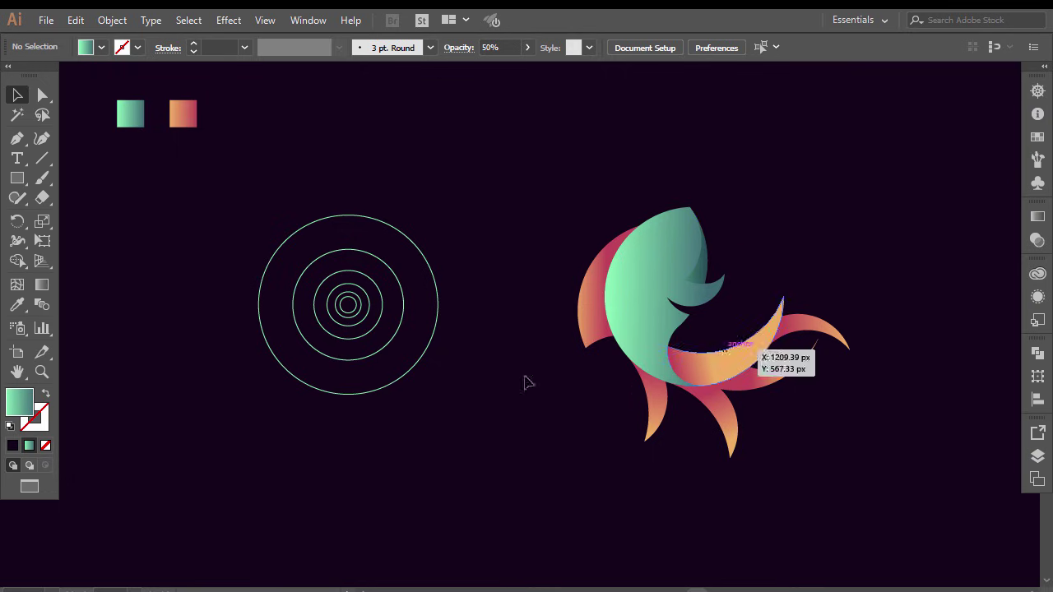
left_click_drag(404, 295, 628, 292)
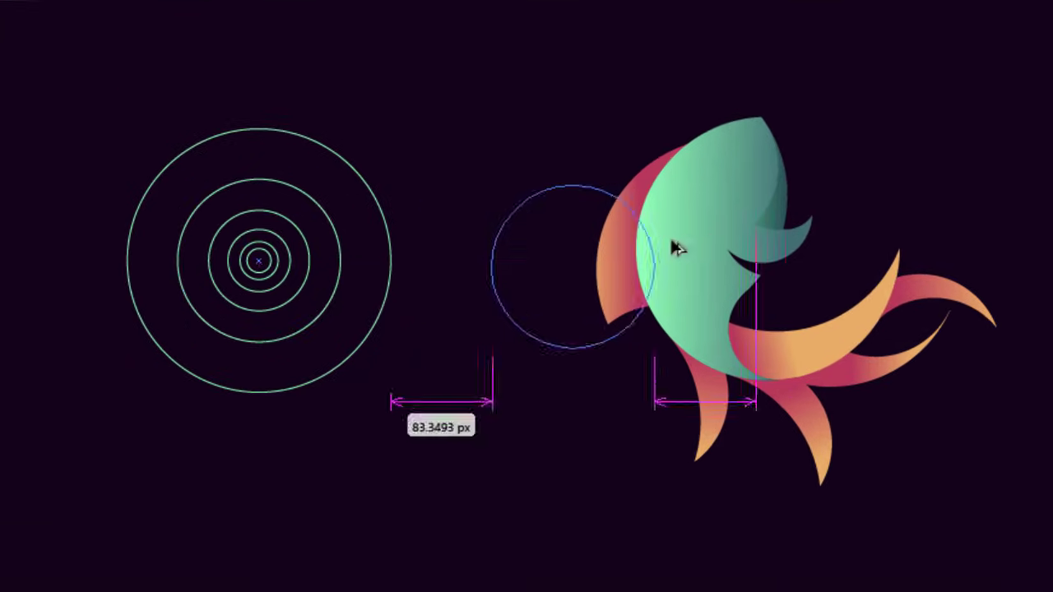
left_click_drag(676, 249, 868, 278)
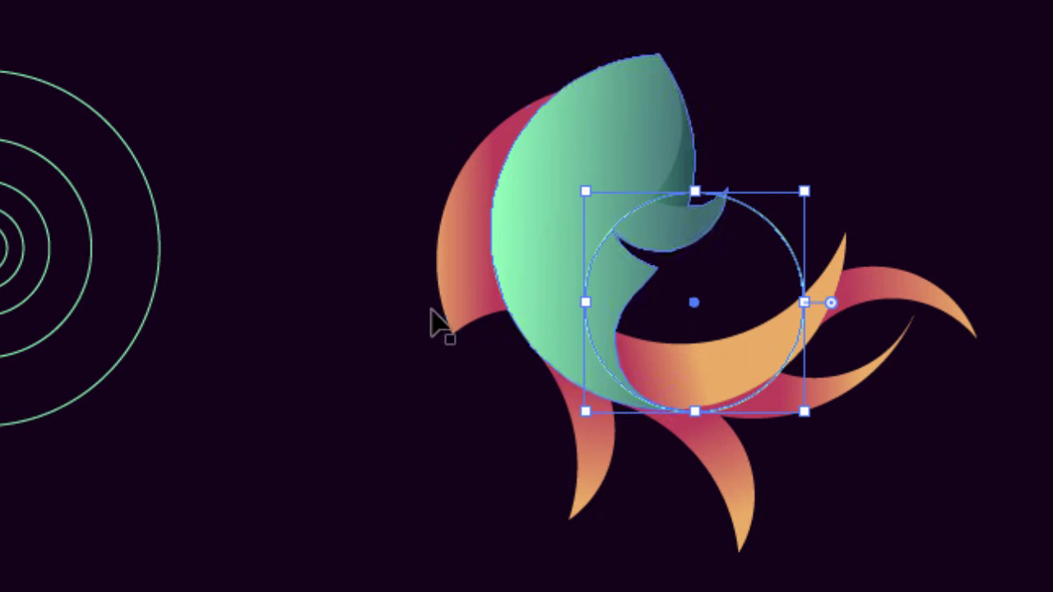
Step: Fine-tune the circle's position so its edge passes through the mouth corner and meets the lower body edge near the tail
scroll(658, 354, "up", 5)
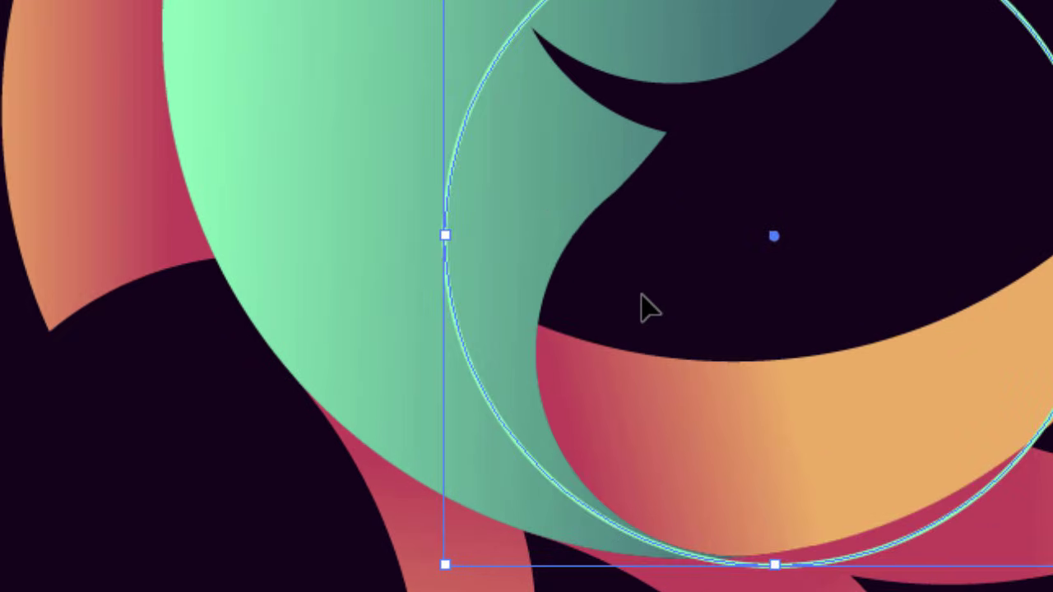
left_click_drag(517, 47, 514, 62)
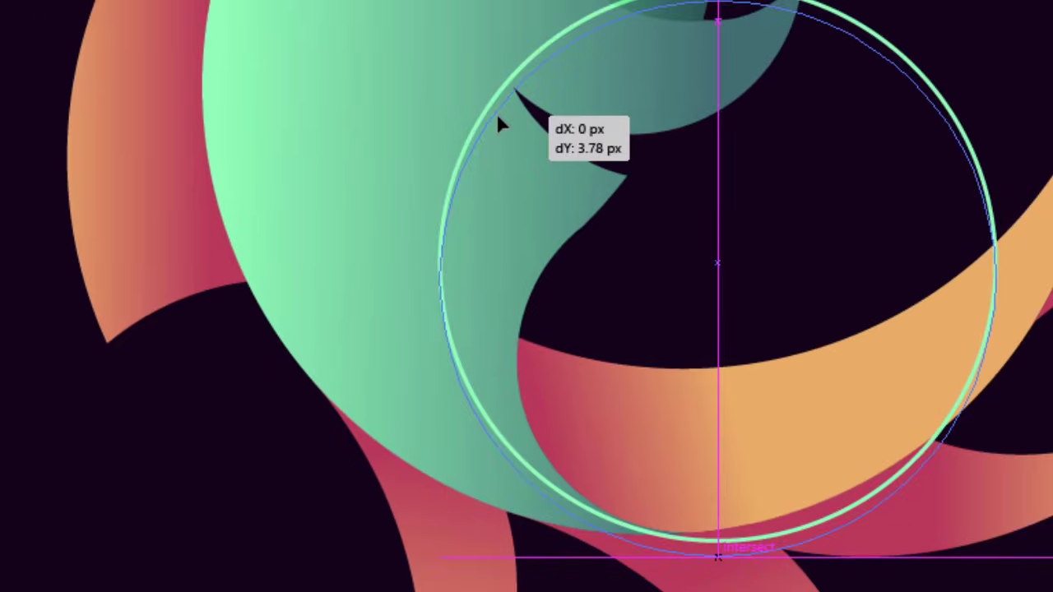
left_click_drag(498, 118, 510, 102)
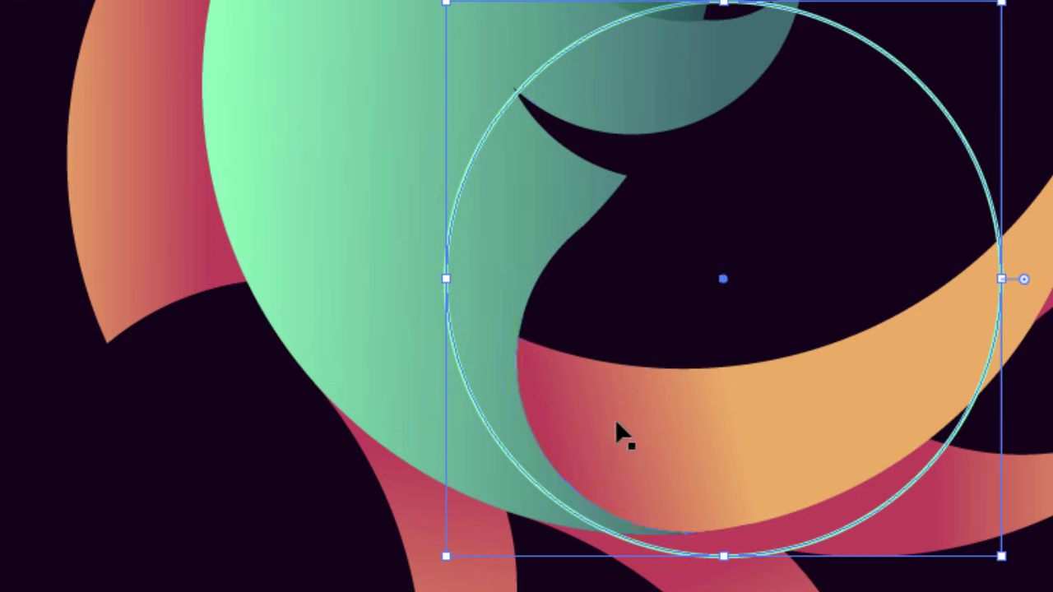
left_click_drag(629, 540, 641, 537)
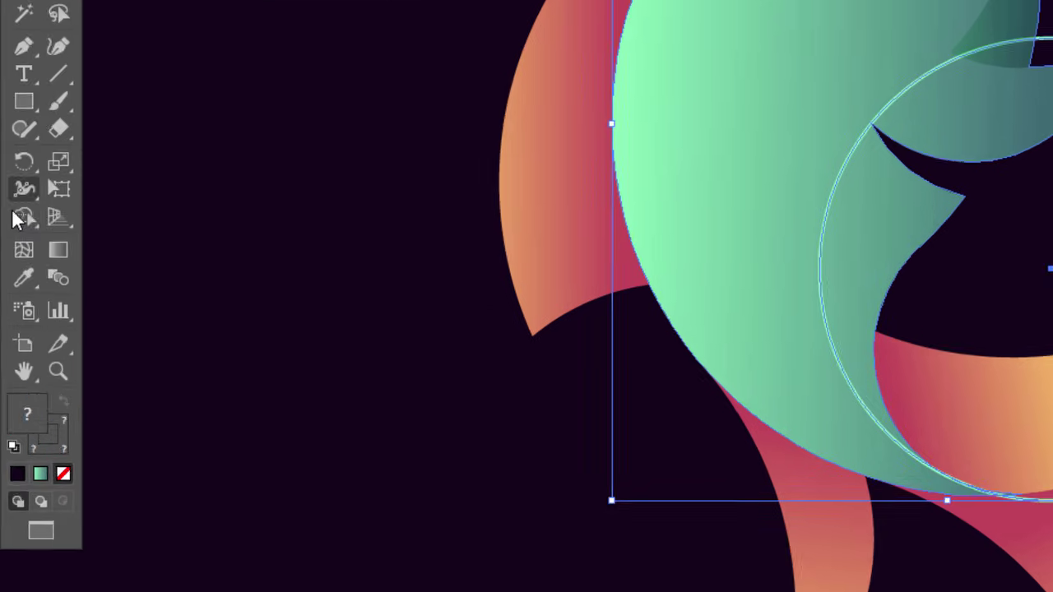
Step: Separate the part of the body inside the circle below the mouth using the Shape Builder tool
left_click(19, 232)
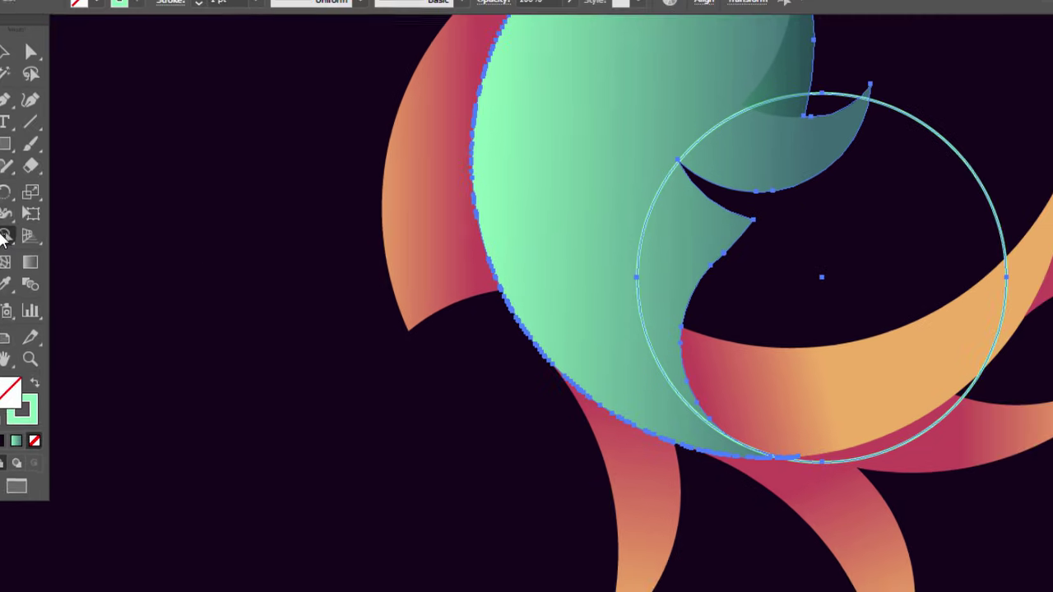
left_click(644, 231, "alt")
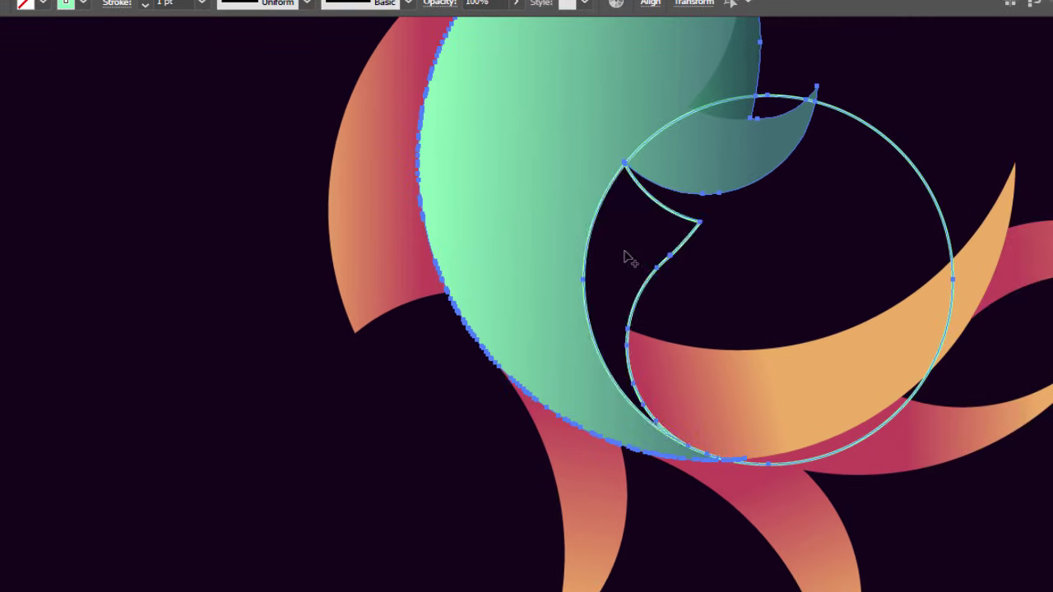
key("v")
left_click(82, 122)
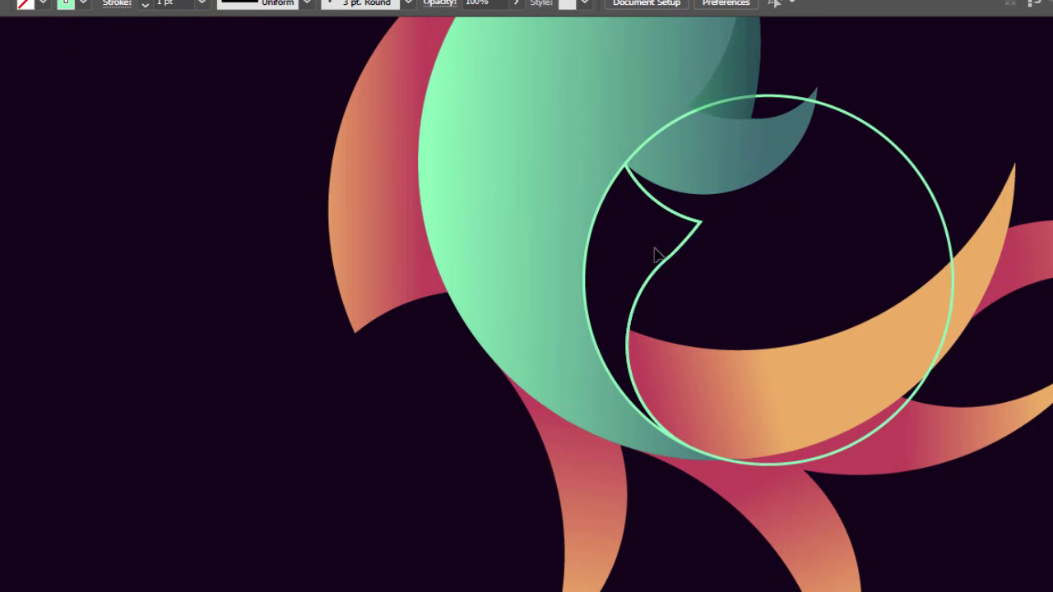
Step: Move the leftover outer piece of the circle aside and cut the separated lower-body shape to the clipboard
left_click(672, 266)
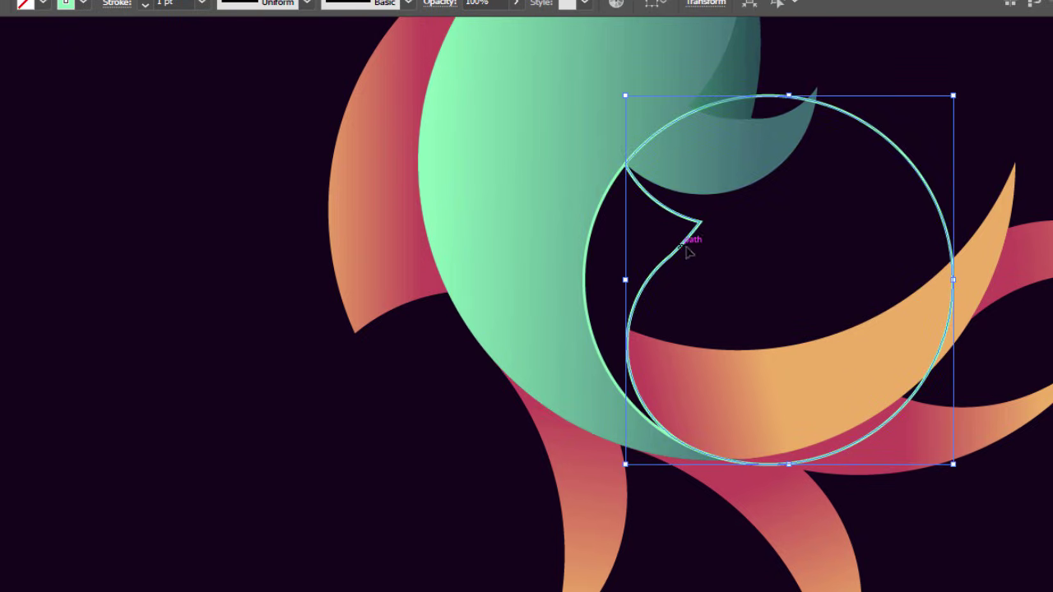
key("ctrl+c")
key("ctrl+v")
left_click(686, 256)
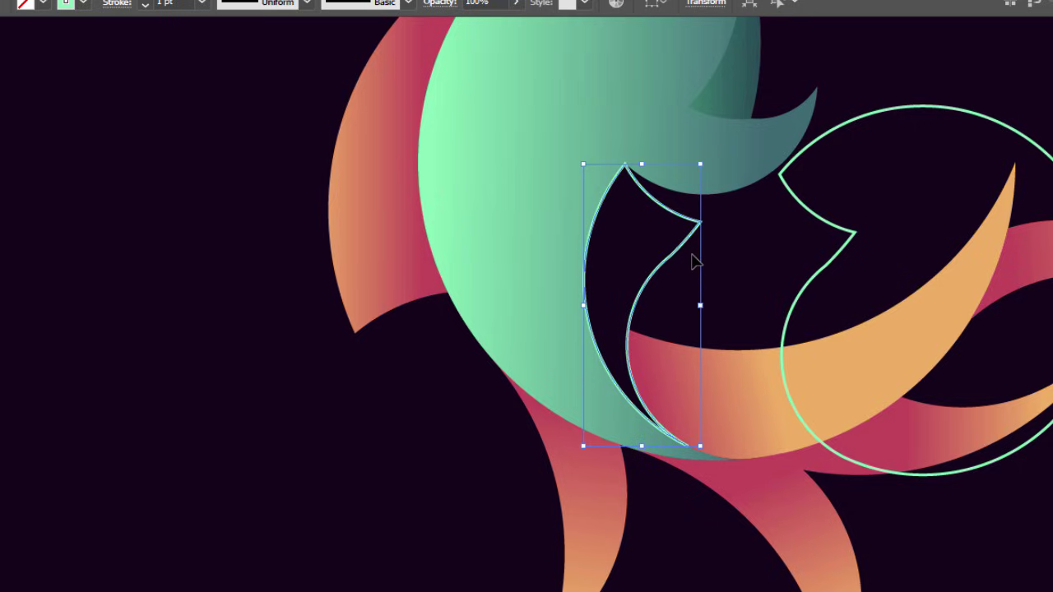
left_click(693, 262)
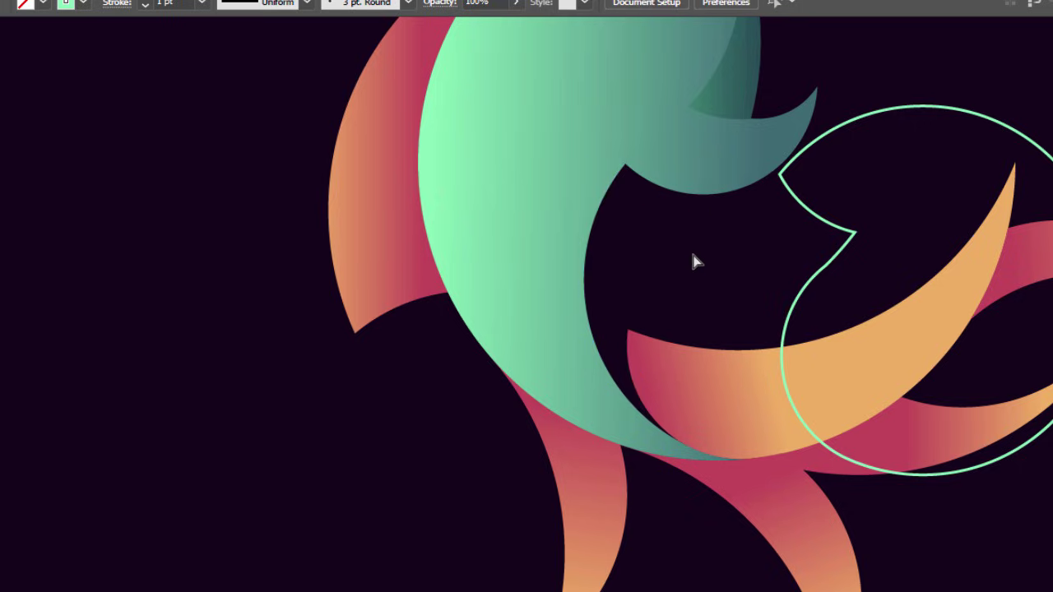
Step: Undo the Shape Builder cut so the body is whole again, and delete the circle from the lower body
key("ctrl+z")
key("ctrl+z")
key("ctrl+z")
key("ctrl+z")
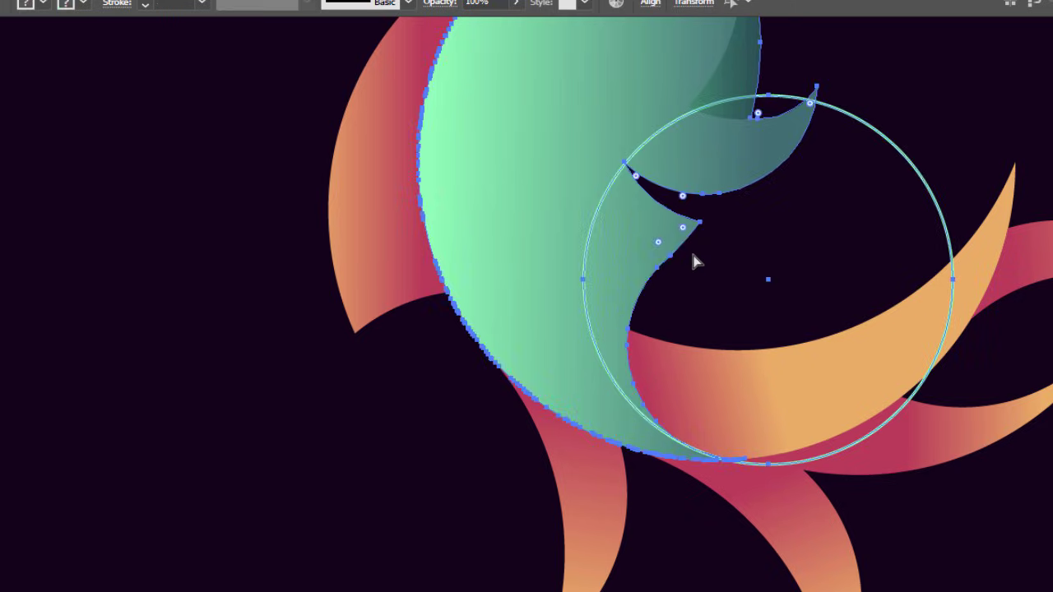
left_click(732, 255)
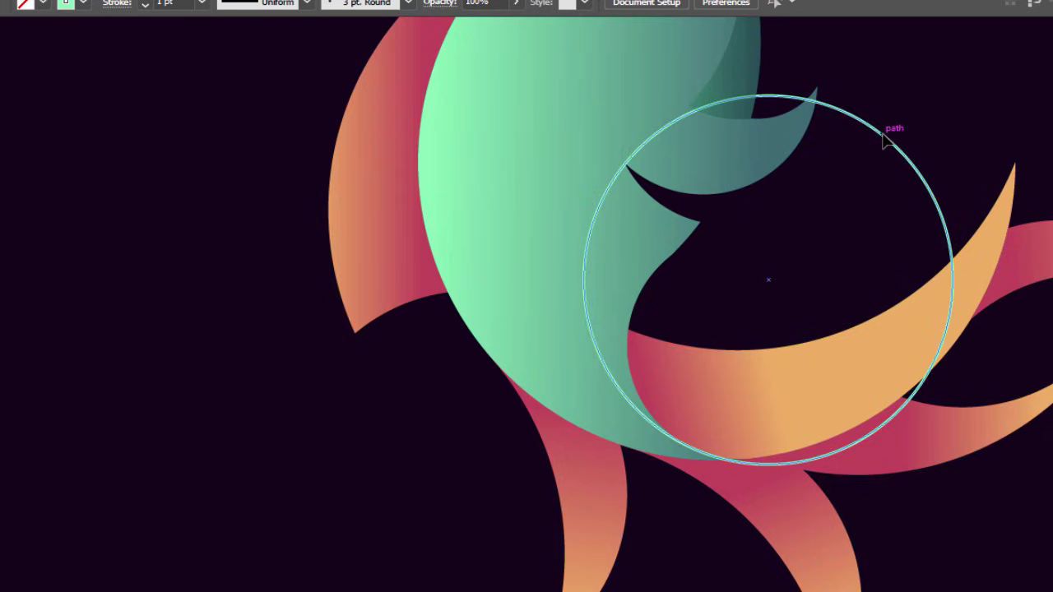
left_click(886, 141)
key("Delete")
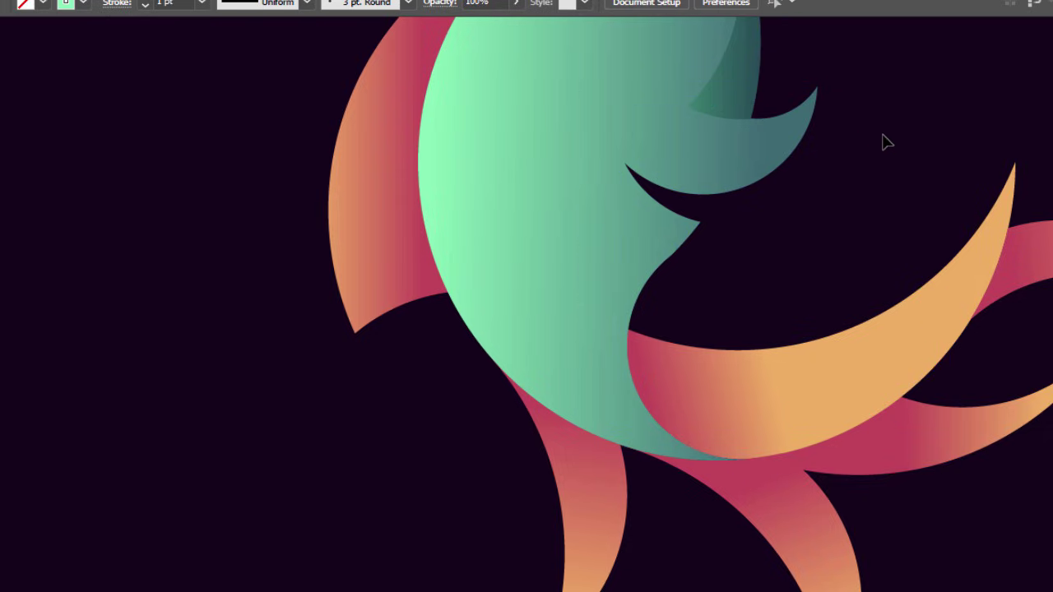
Step: Paste the lower-body shape in front in its original place and apply the head shadow's sampled green gradient and transparency
key("ctrl+f")
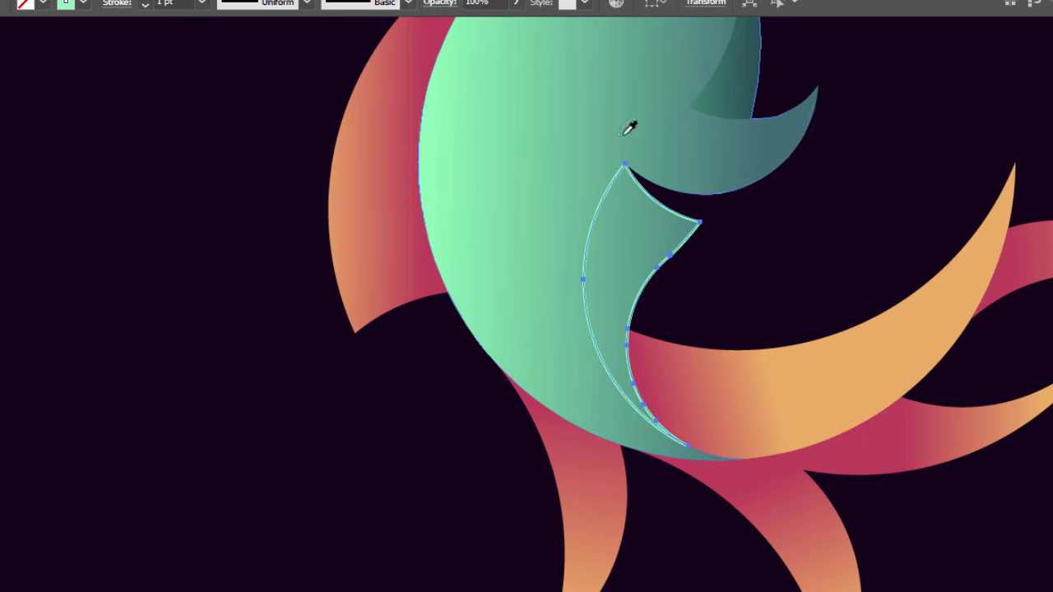
left_click(733, 79)
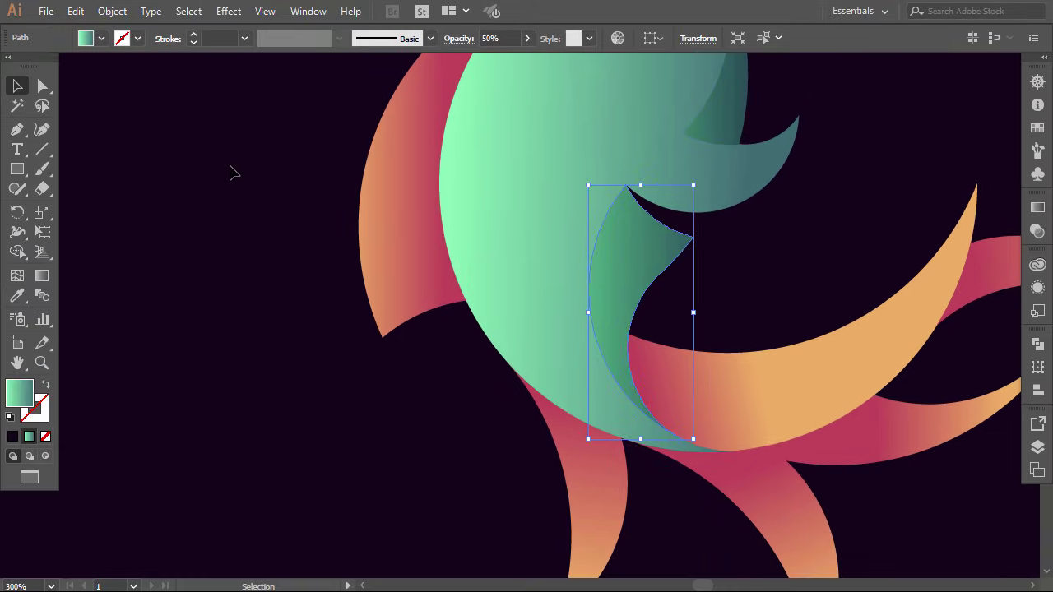
left_click(230, 166)
Step: Place a copy of the largest construction circle over the fish so it leaves a crescent strip along the back
scroll(282, 137, "down", 1)
scroll(282, 137, "down", 1)
scroll(282, 137, "up", 1)
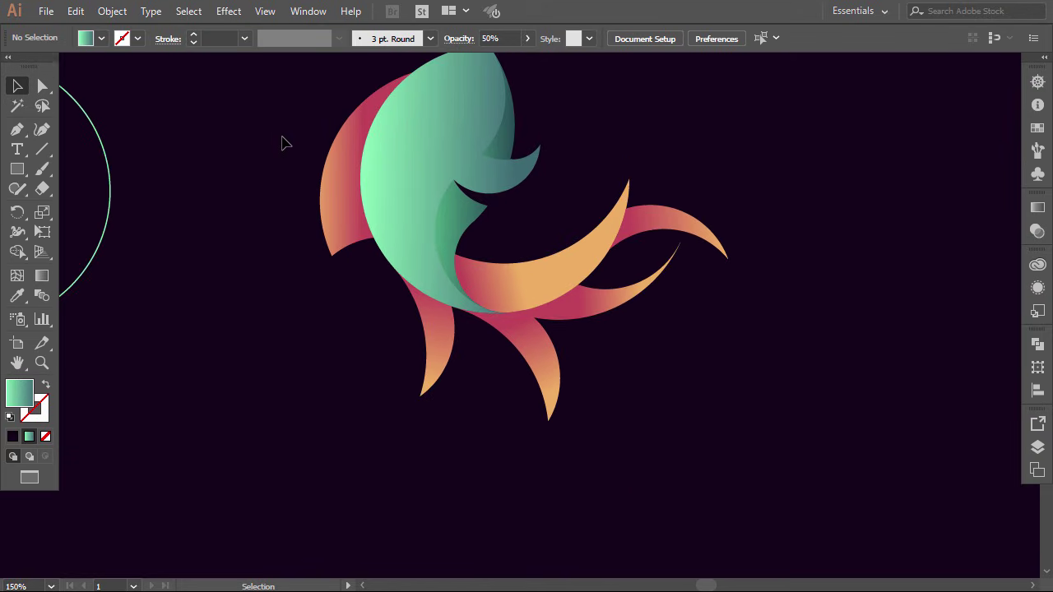
scroll(282, 144, "left", 5)
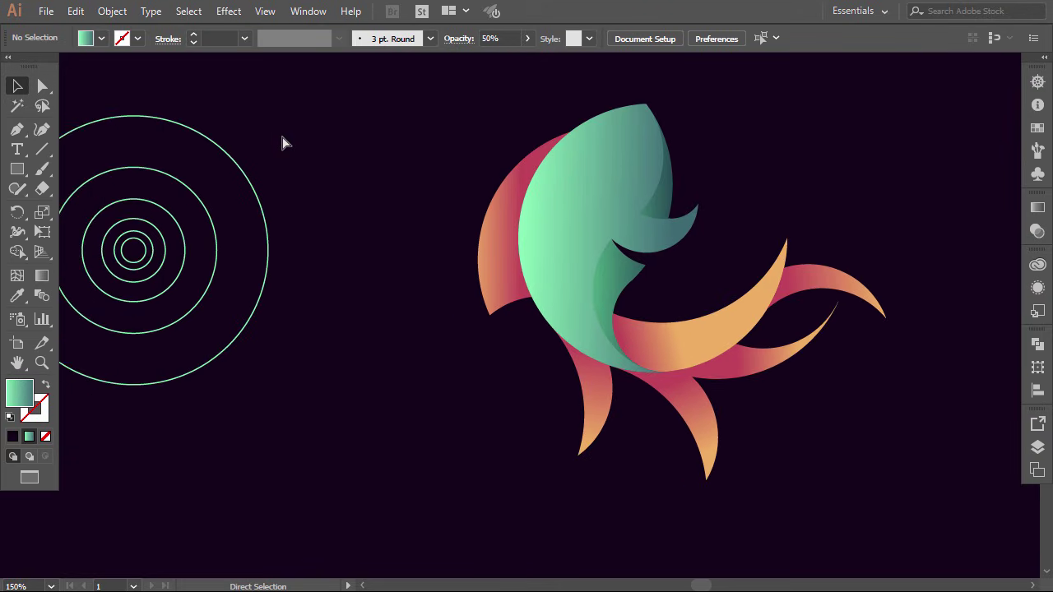
key("ctrl+minus")
scroll(304, 150, "left", 5)
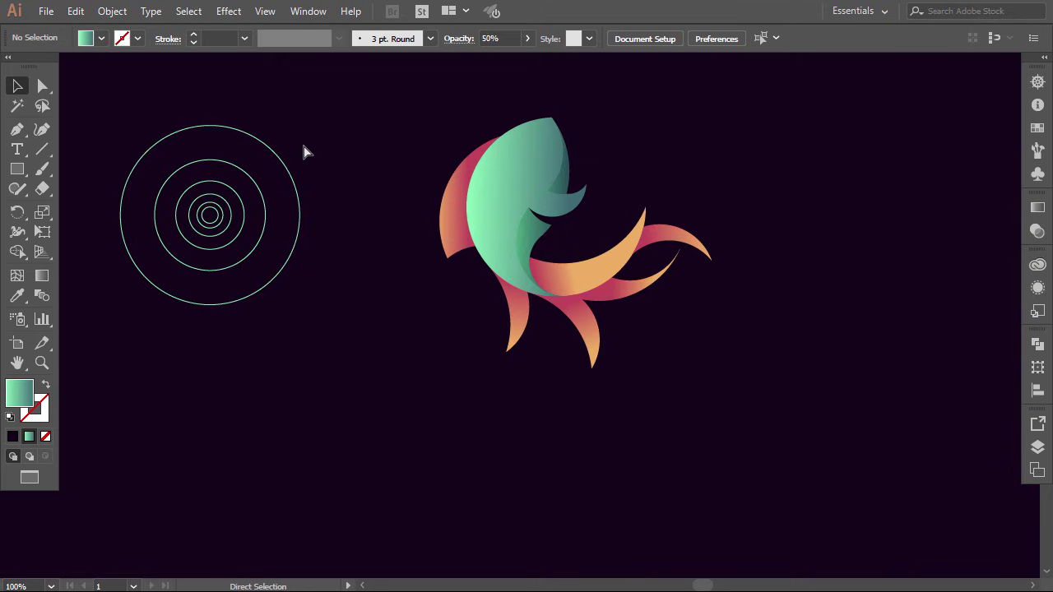
scroll(304, 150, "up", 2)
scroll(303, 151, "up", 2)
scroll(304, 151, "left", 3)
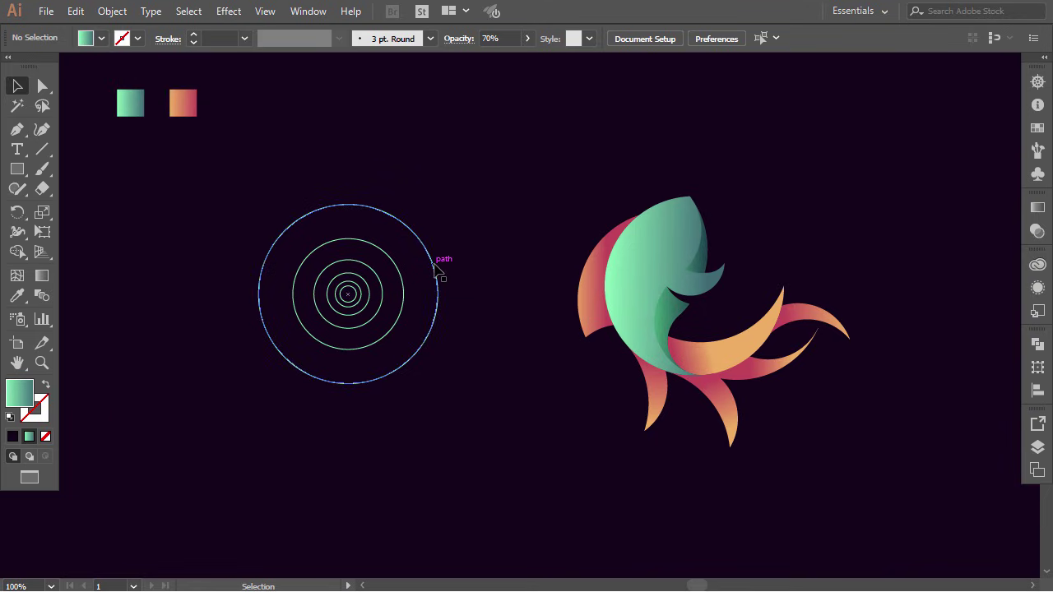
left_click_drag(442, 269, 793, 279)
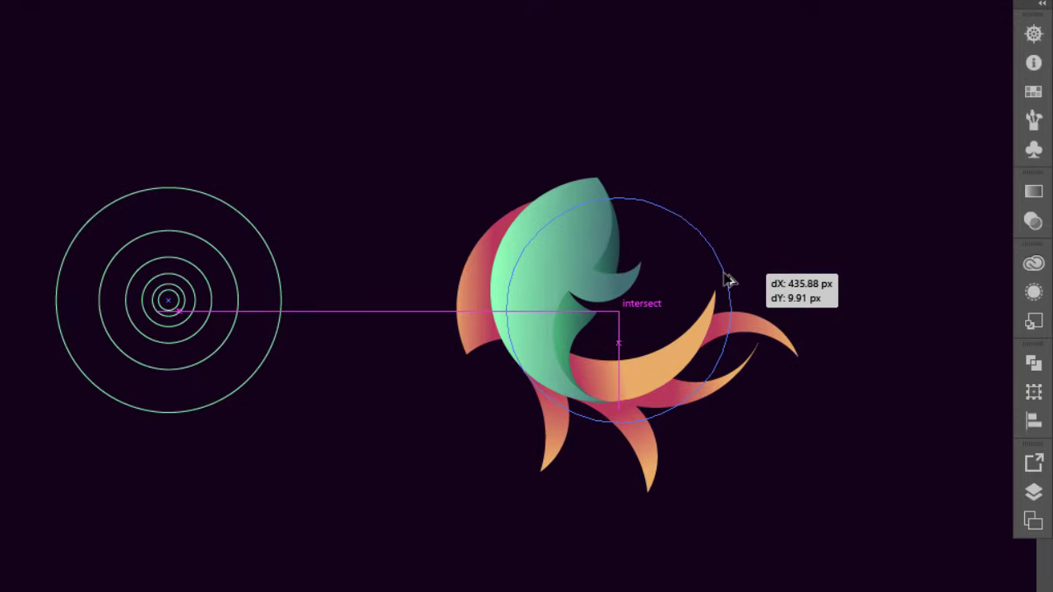
left_click_drag(729, 280, 728, 281)
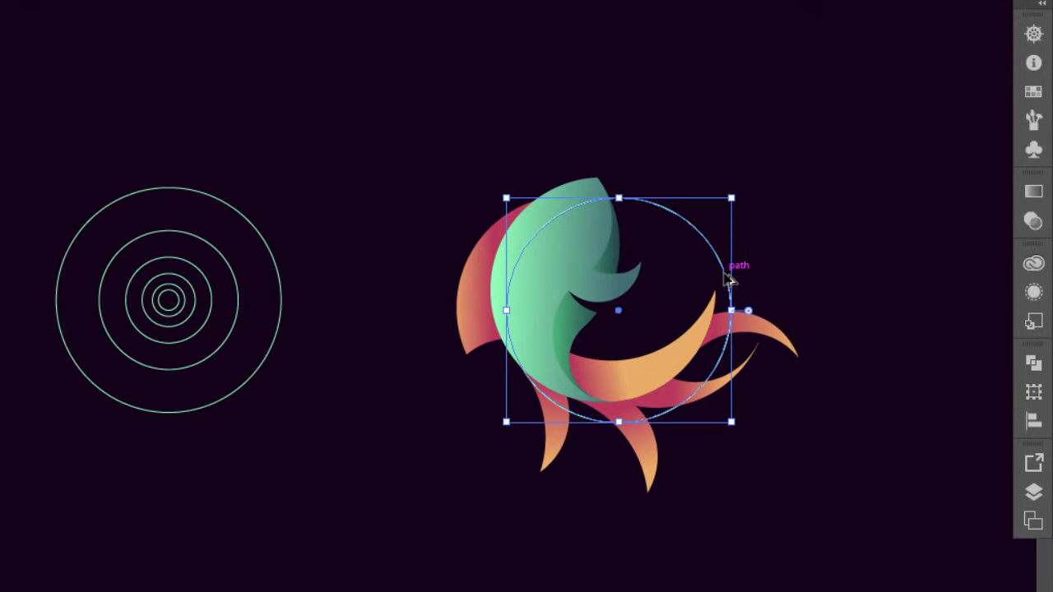
scroll(608, 216, "up", 3)
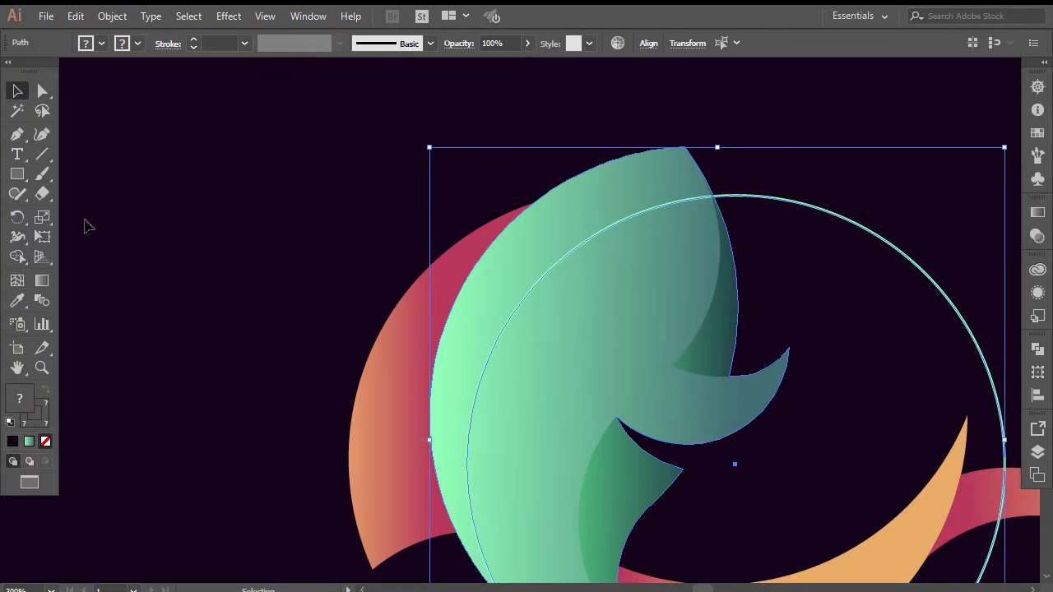
Step: Separate the body strip outside the circle along the back with the Shape Builder tool and cut it to the clipboard
left_click(16, 257)
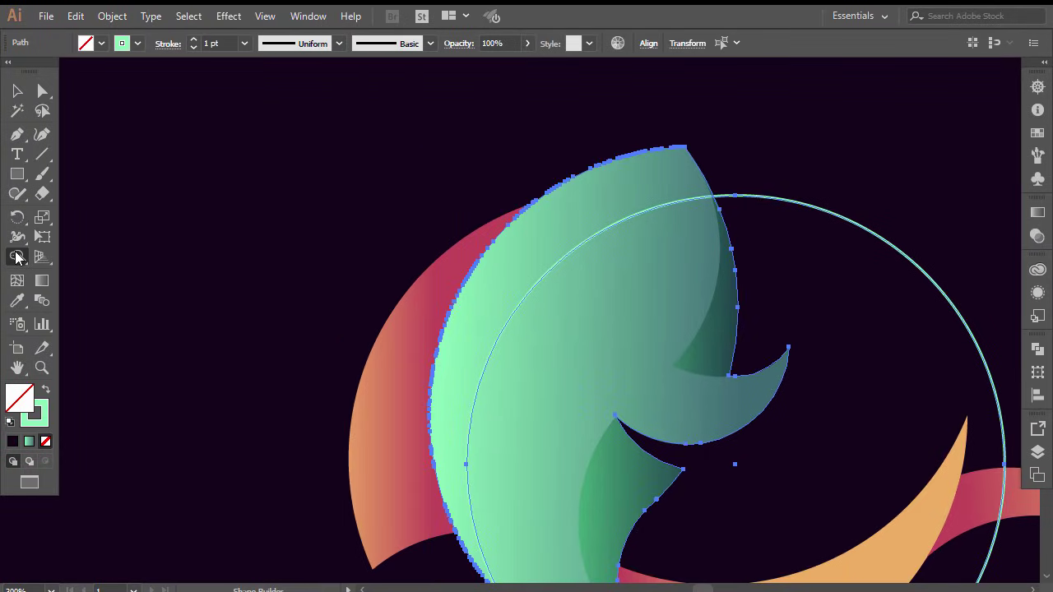
left_click_drag(638, 183, 586, 215)
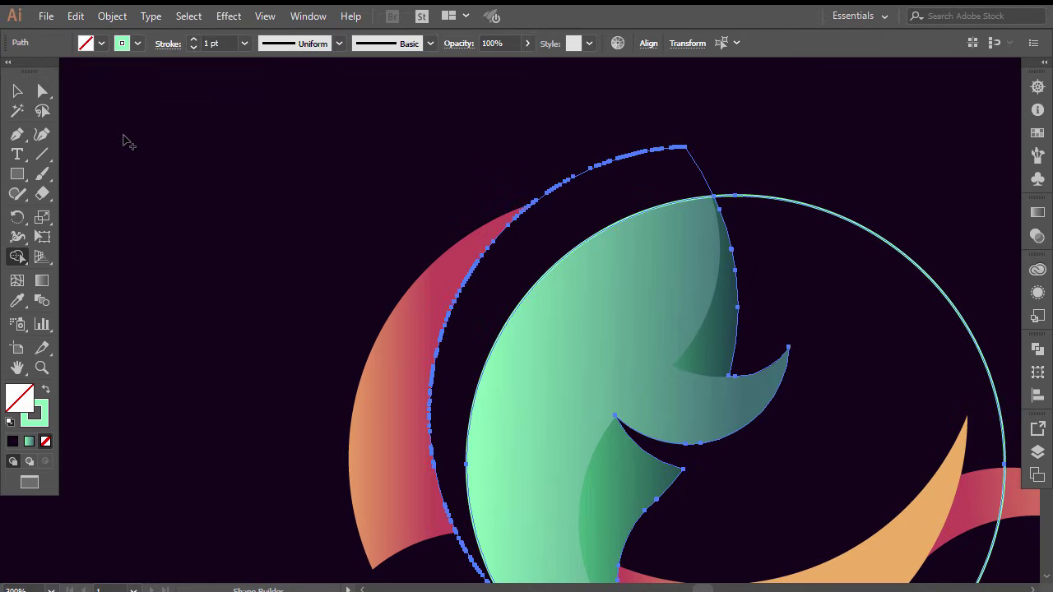
left_click(17, 92)
left_click(498, 167)
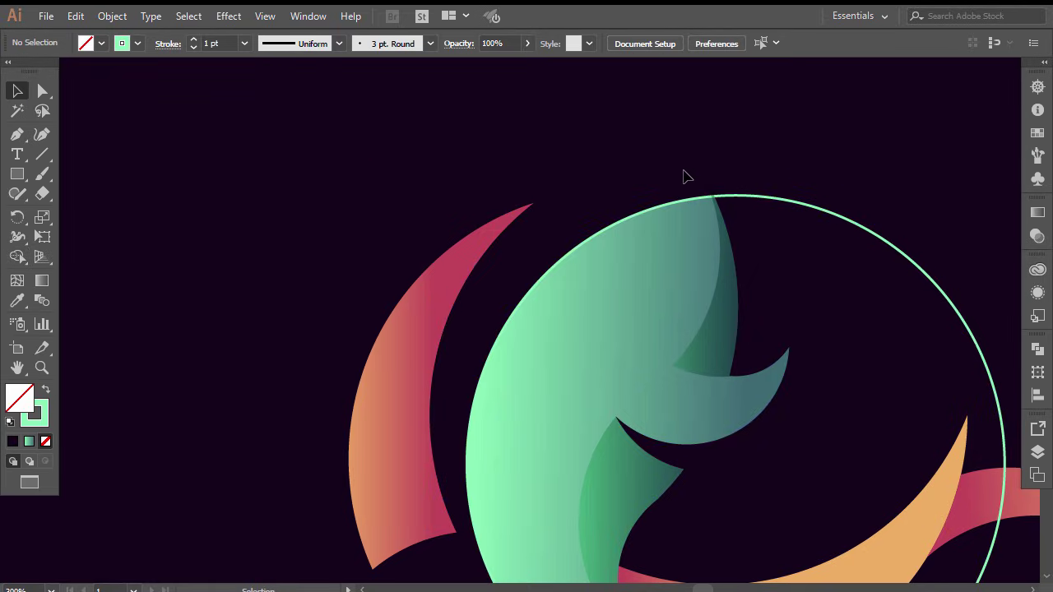
left_click(659, 147)
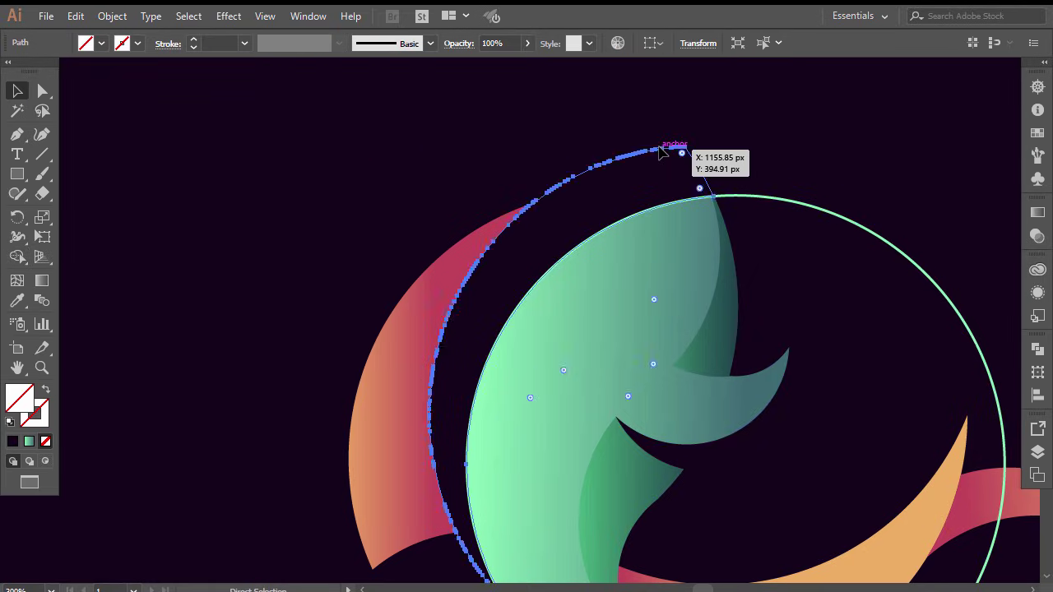
key("ctrl+x")
Step: Undo the cut along the back to restore the whole body, and delete the large circle from the fish
key("ctrl+z")
key("ctrl+z")
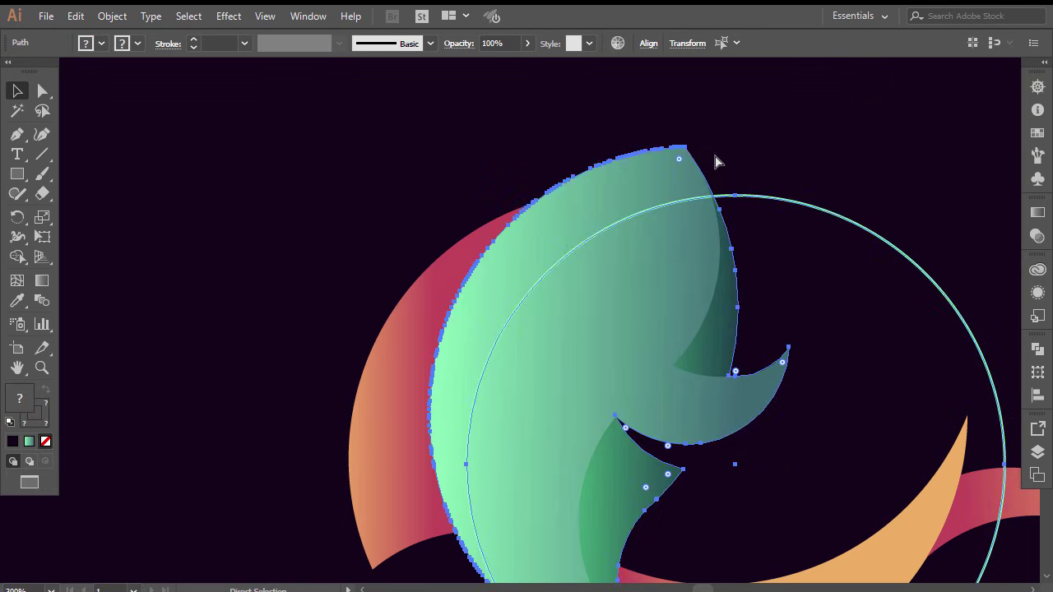
key("ctrl+z")
left_click(765, 199)
key("Delete")
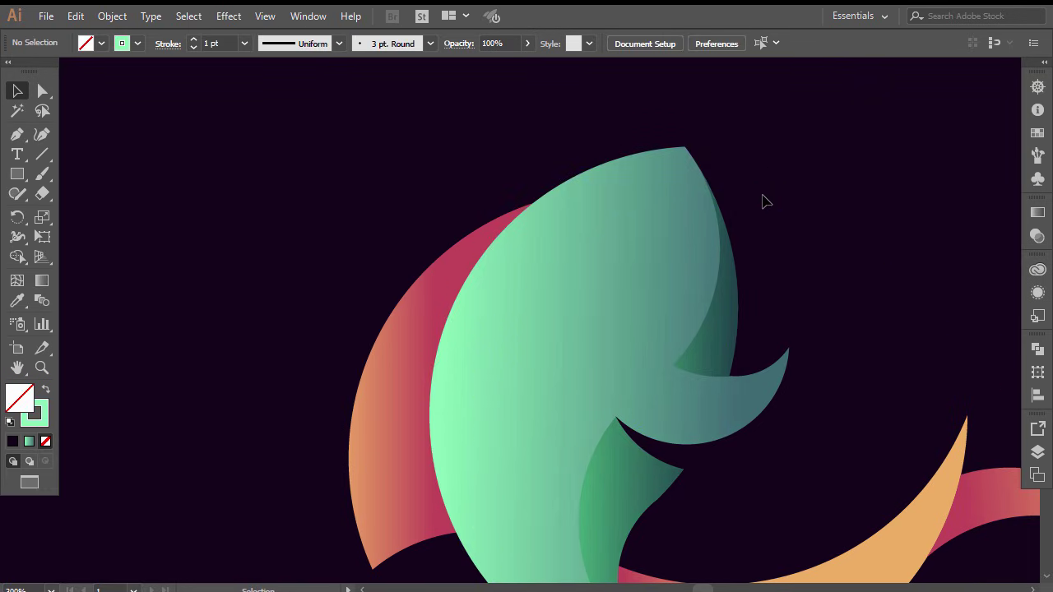
Step: Paste the crescent back strip in front in its original place on the body
scroll(755, 224, "down", 3)
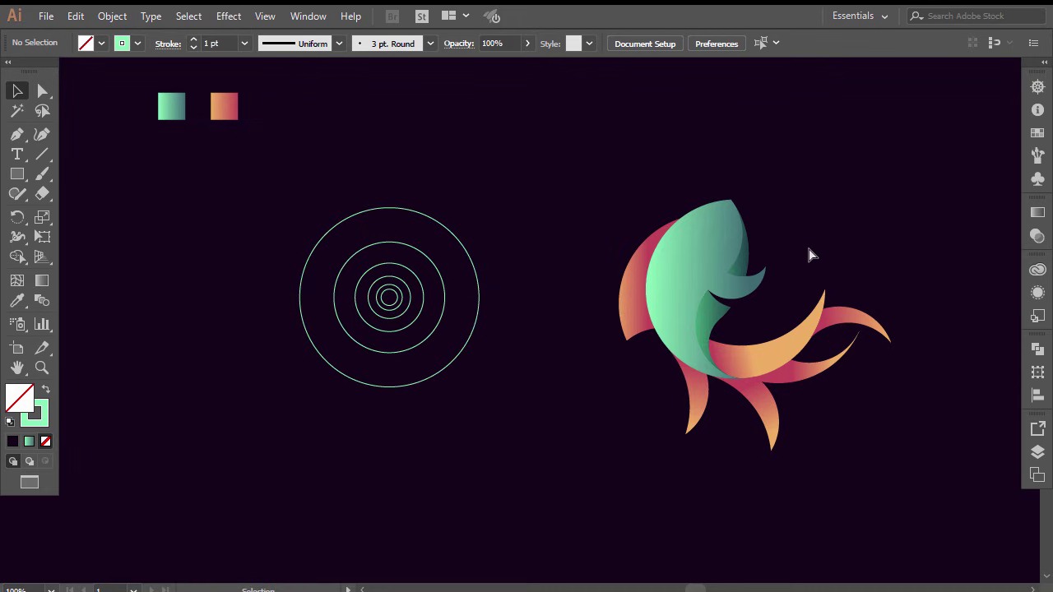
scroll(810, 256, "right", 2)
key("ctrl+z")
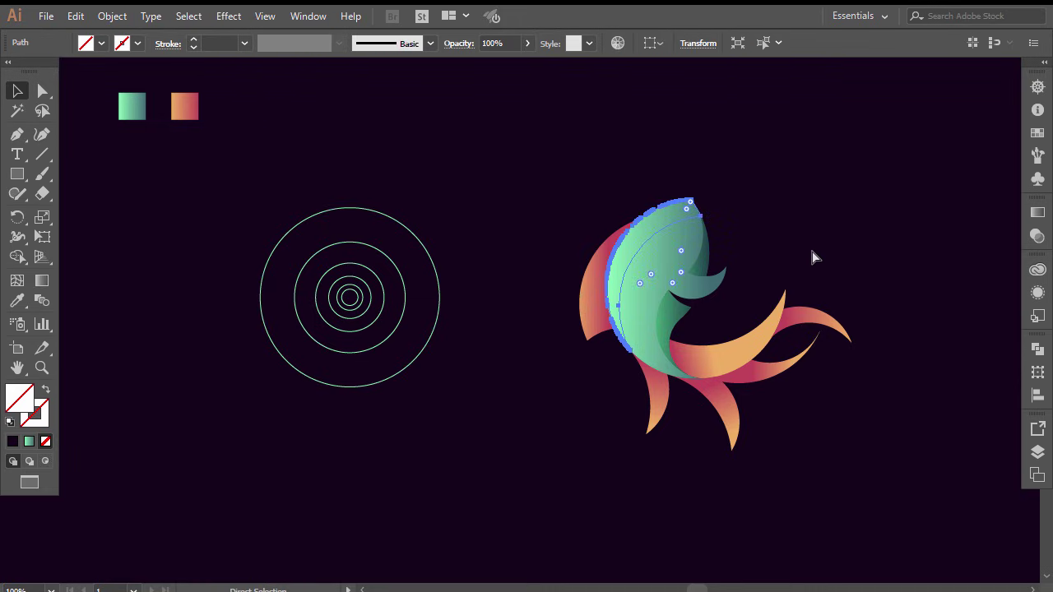
Step: Fill the crescent strip along the fish's back with white
double_click(24, 404)
left_click(327, 209)
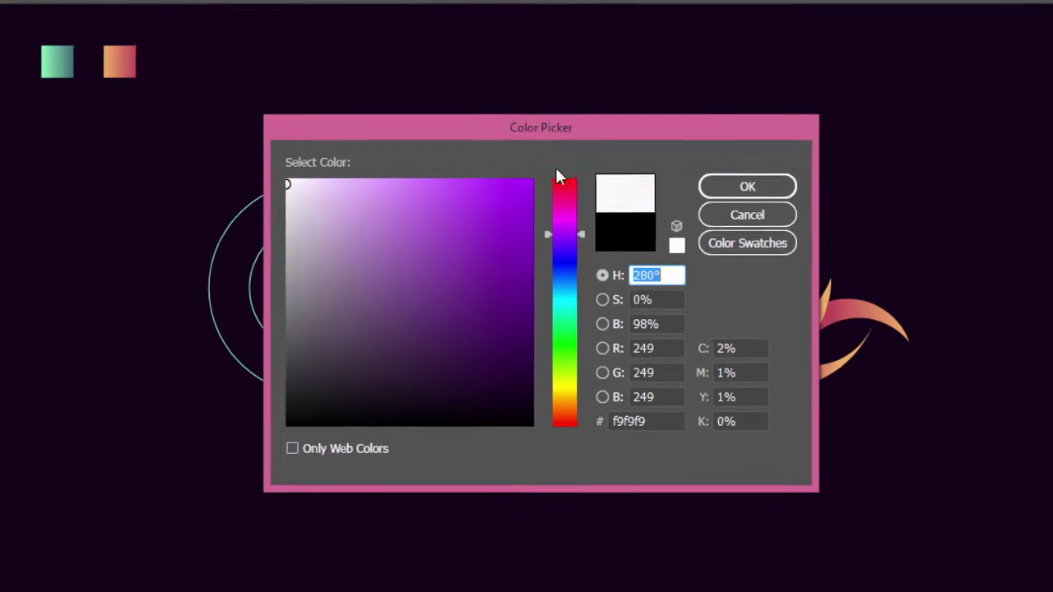
left_click(301, 202)
left_click(287, 179)
left_click(735, 191)
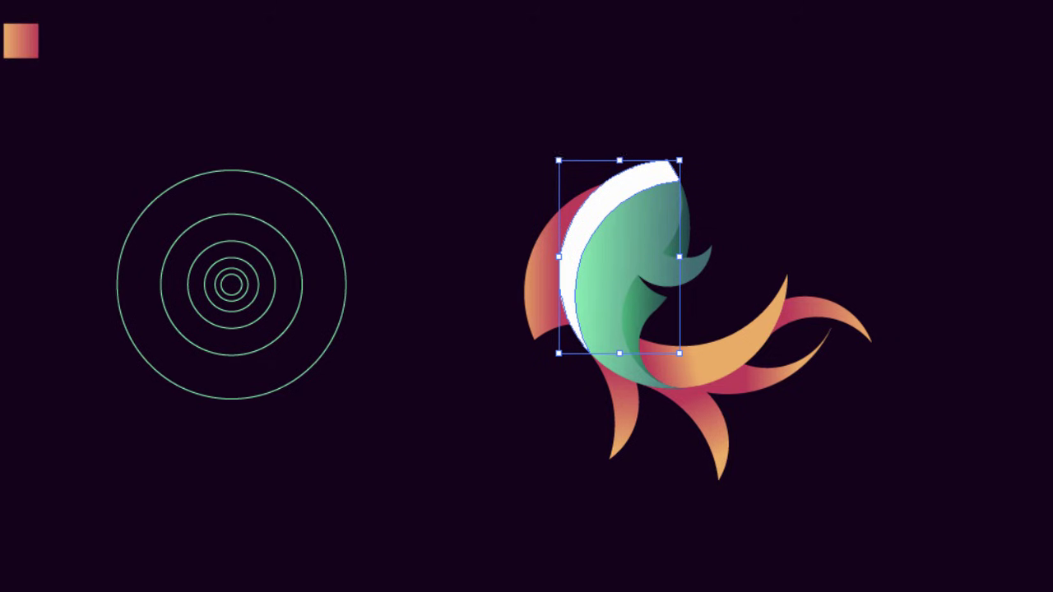
Step: Set the white back strip's blending mode to Soft Light and its opacity to 50%, and deselect it
left_click(1034, 208)
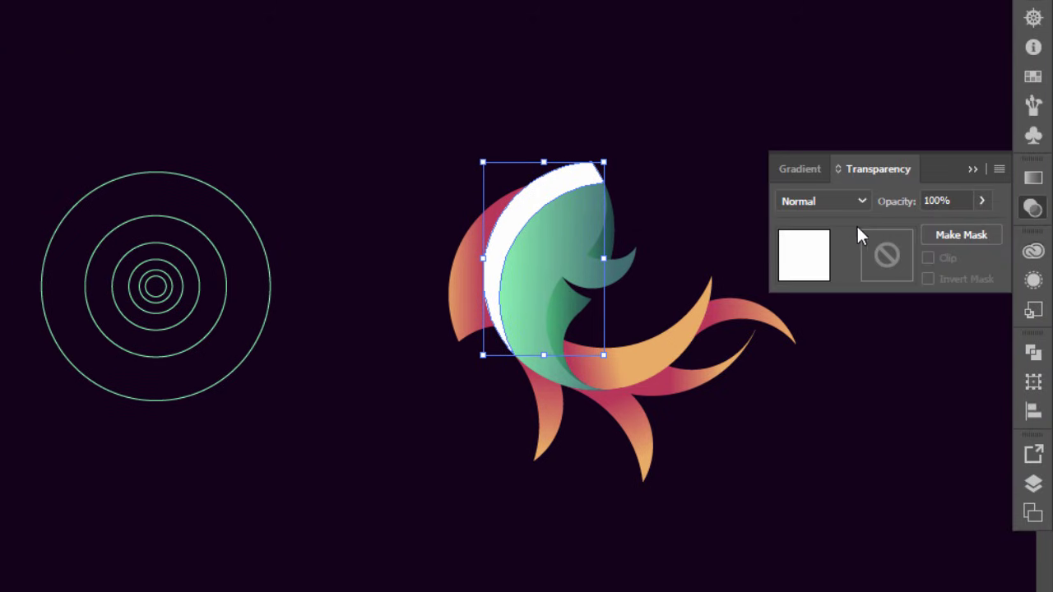
left_click(854, 203)
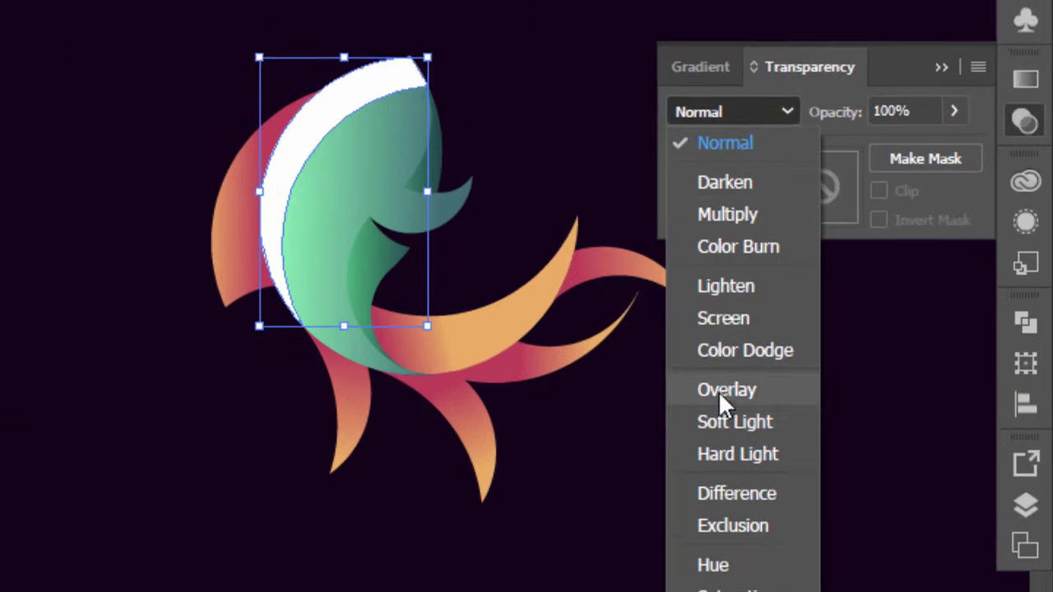
left_click(722, 335)
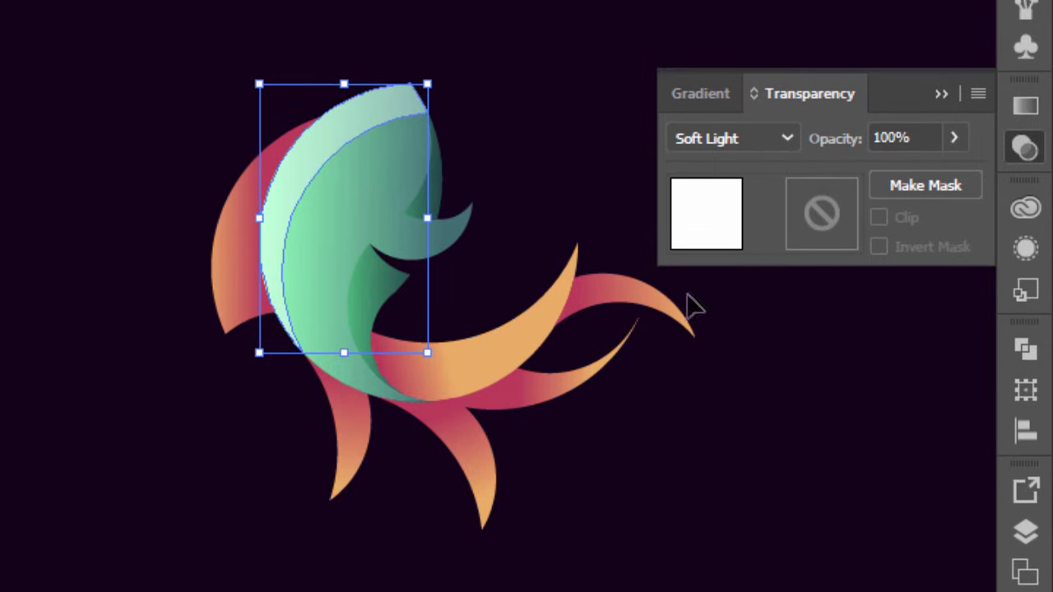
left_click(834, 188)
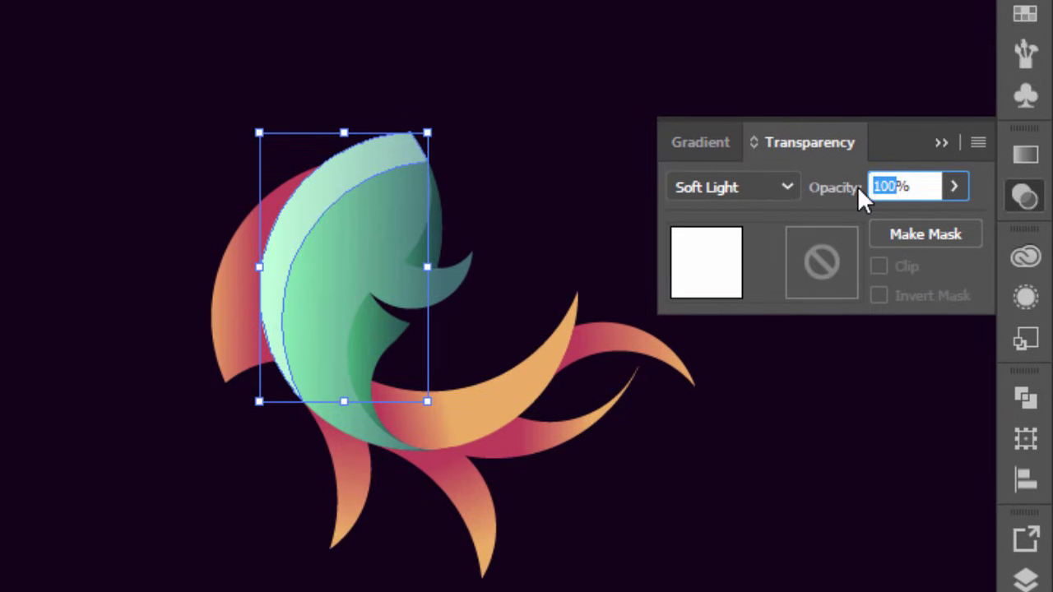
type("50%")
left_click(942, 144)
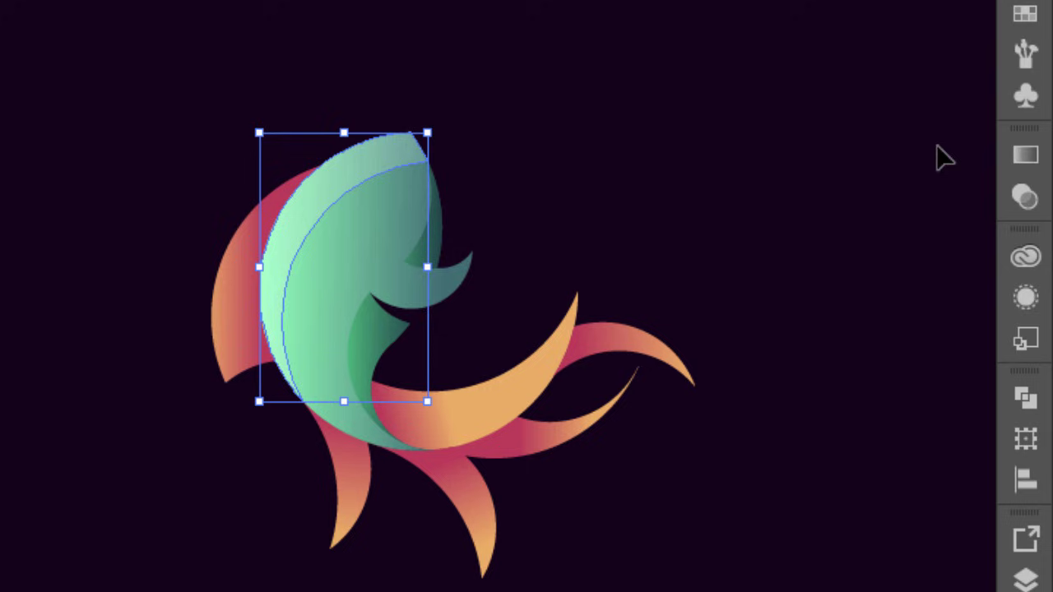
left_click(673, 202)
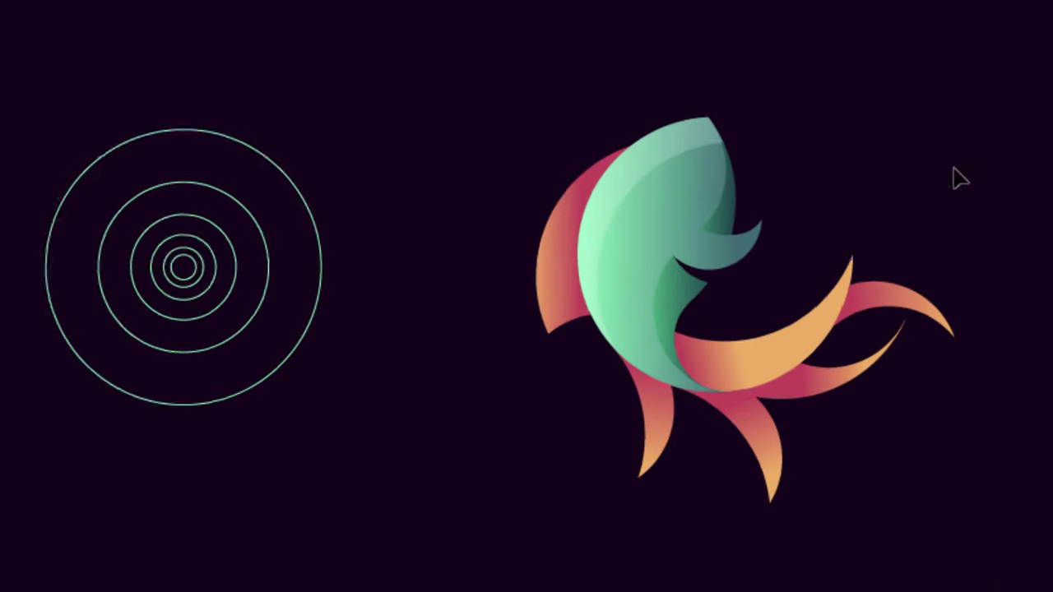